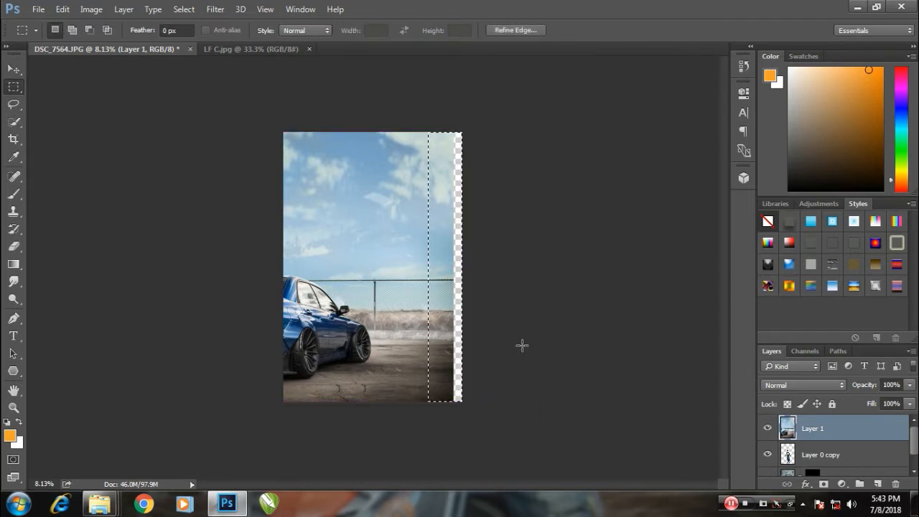
Copy the selected edge strip of the car background to a new layer and stretch it to cover the transparent gap.
key(ctrl+j)
key(v)
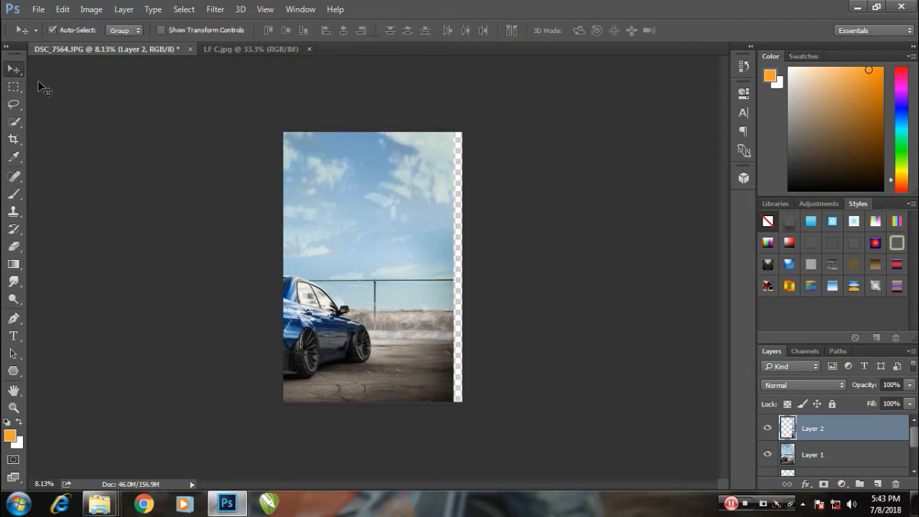
key(ctrl+t)
drag(454, 284, 459, 281)
key(Return)
Merge the stretched strip with the car background into one layer.
shift+click(392, 254)
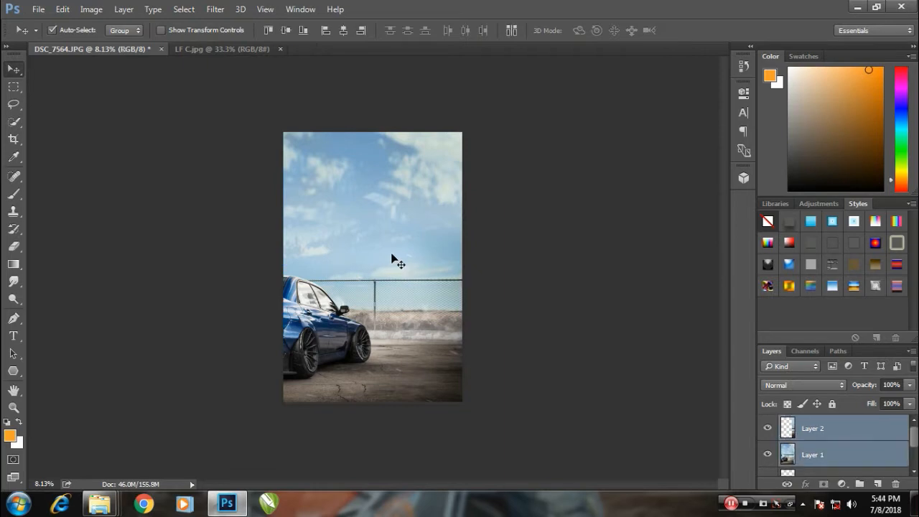
drag(388, 256, 378, 255)
key(ctrl+z)
key(ctrl+e)
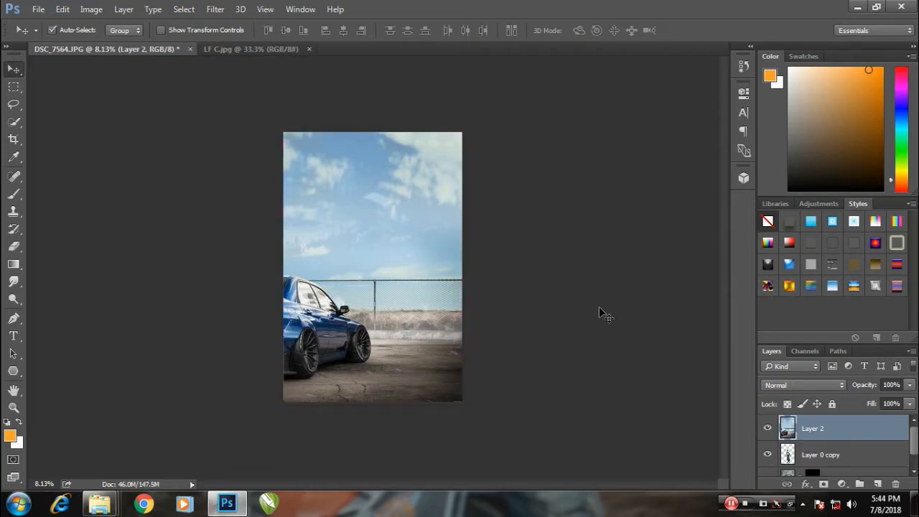
key(ctrl)
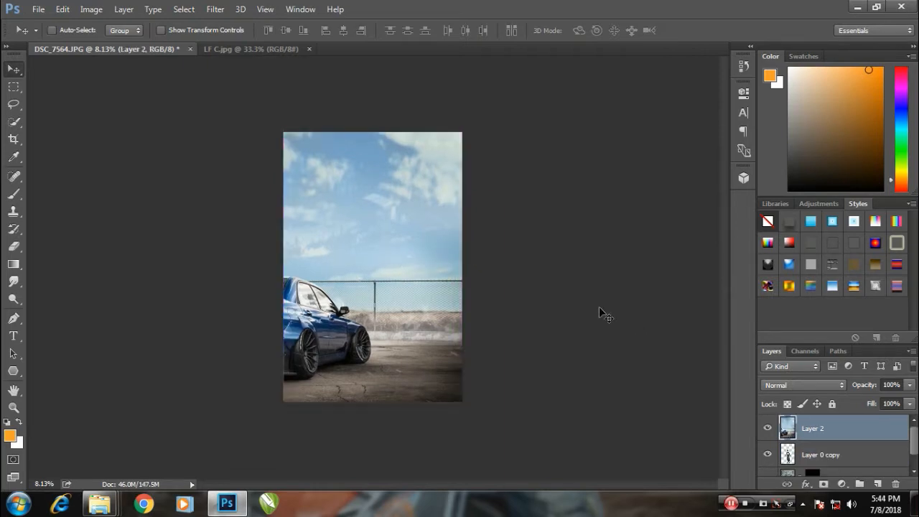
key(Down)
key(Down)
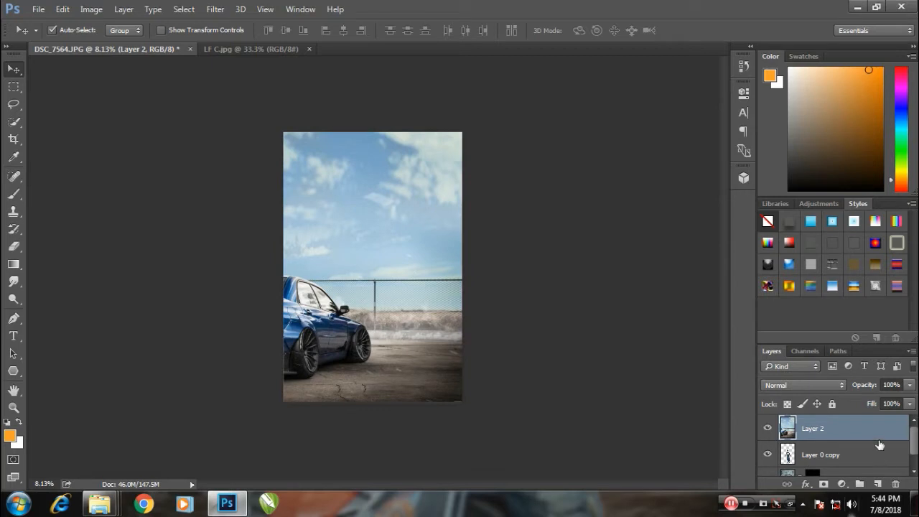
Move Layer 0 copy, the man's cutout, above the background in Layer 2.
scroll(879, 445, down, 1)
click(840, 438)
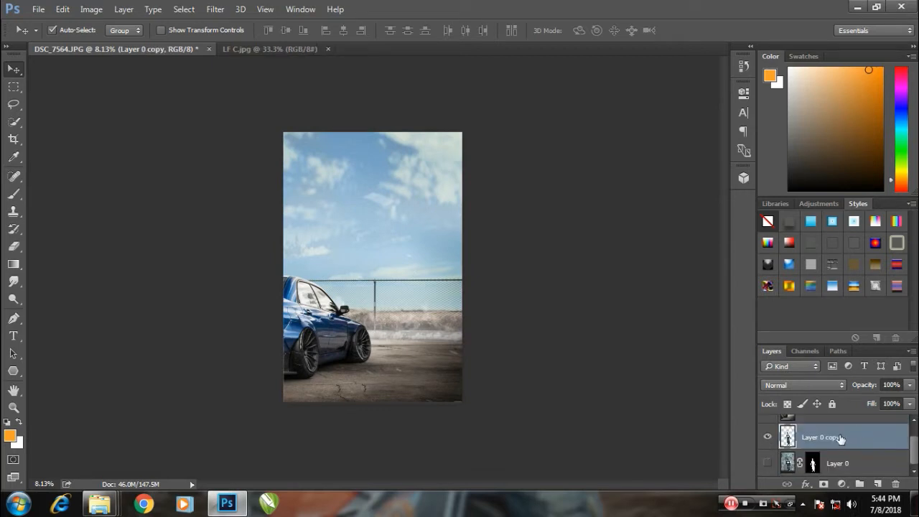
key(ctrl+bracketright)
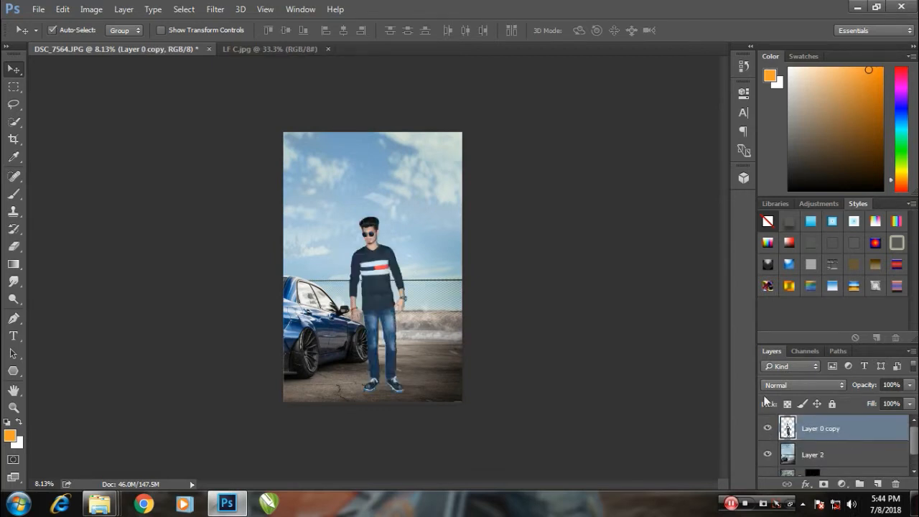
Scale the man's cutout to about 98% and place him standing on the pavement to the right of the car.
drag(257, 128, 337, 172)
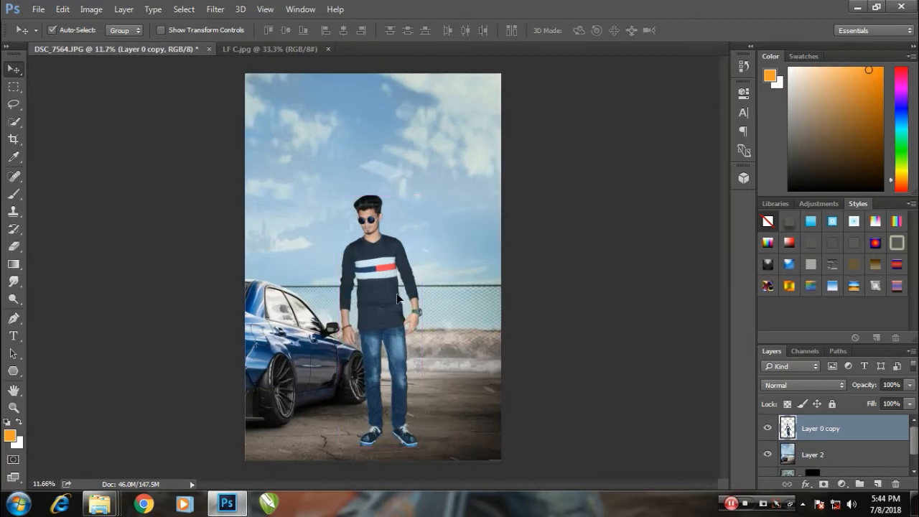
drag(393, 292, 437, 284)
key(ctrl+t)
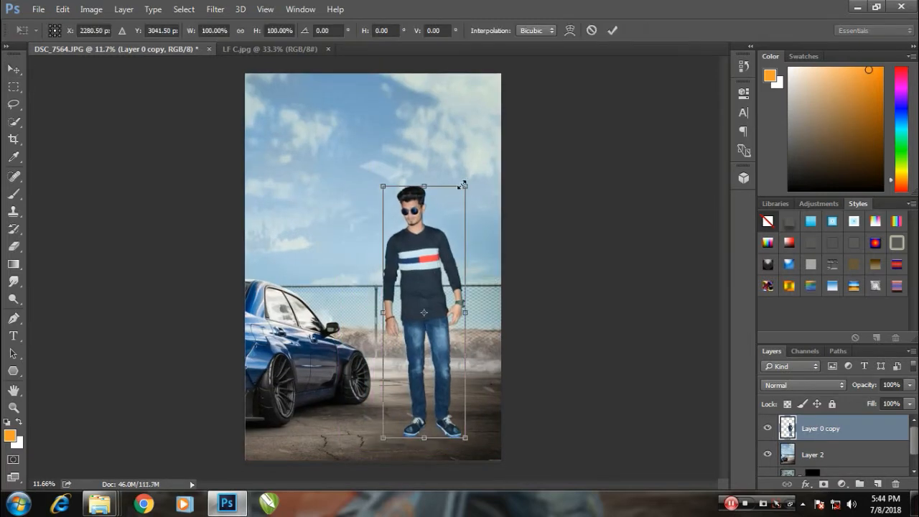
drag(463, 185, 435, 199)
drag(393, 249, 427, 249)
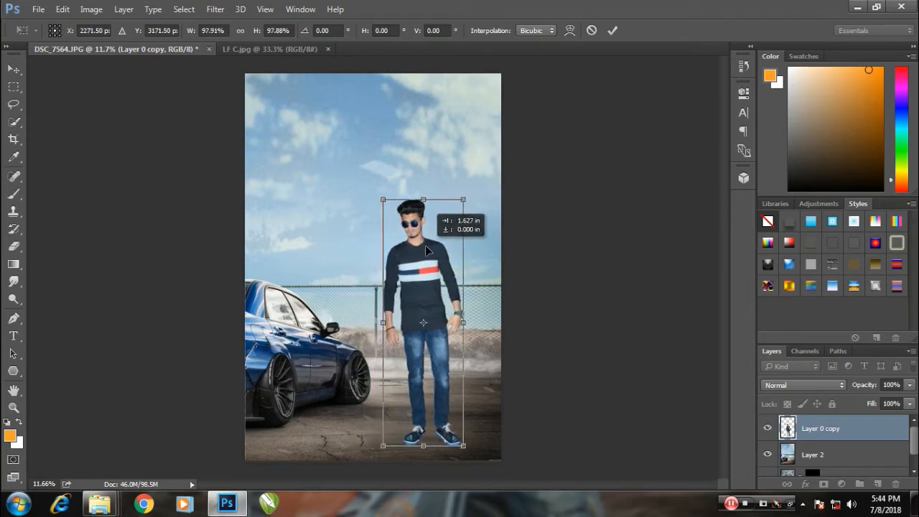
key(Return)
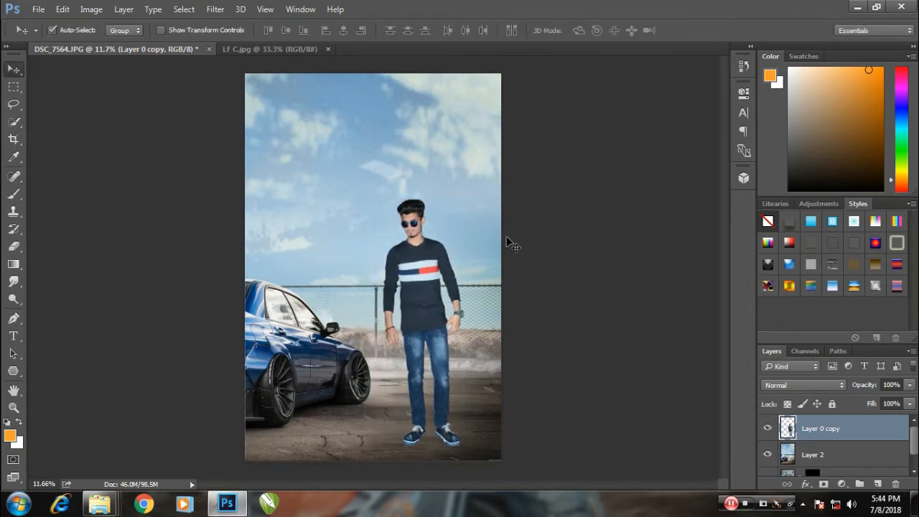
drag(431, 295, 430, 300)
Add a layer beneath the man's cutout and outline a shadow shape under the right-hand shoe with the Pen tool.
scroll(419, 416, up, 6)
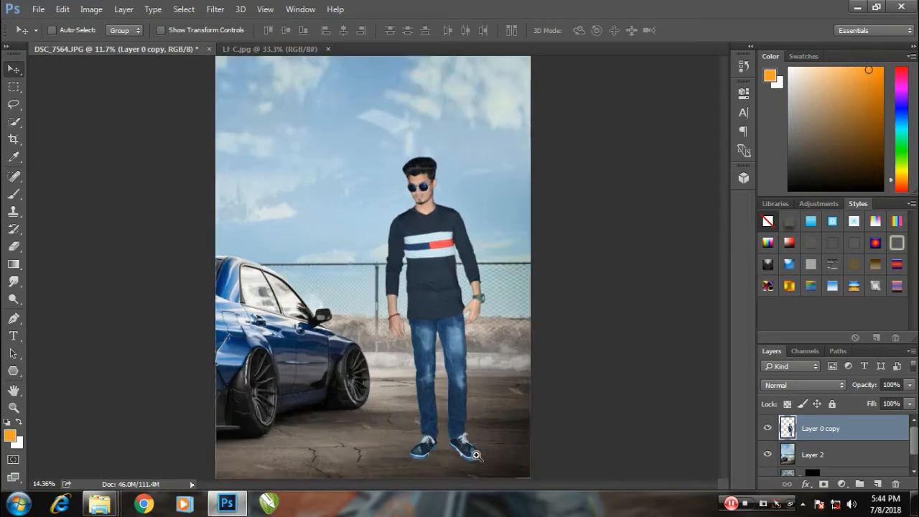
scroll(416, 397, up, 5)
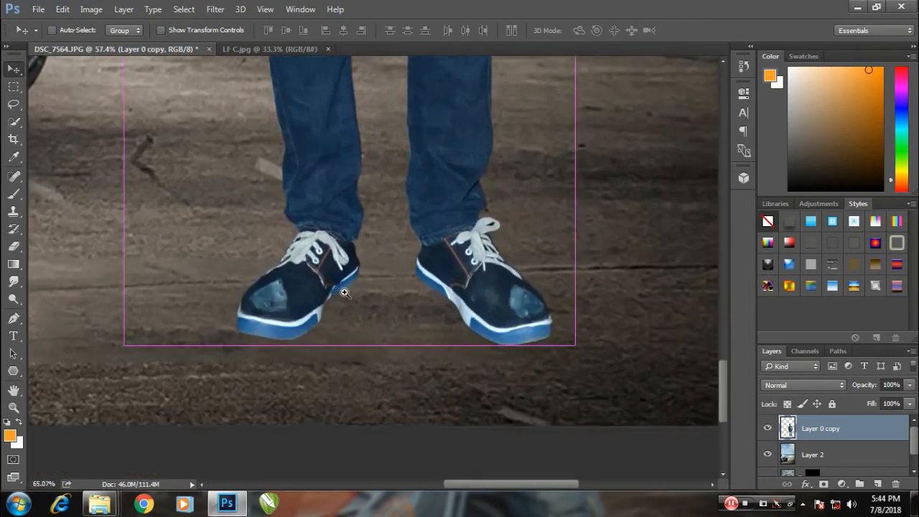
scroll(423, 260, down, 3)
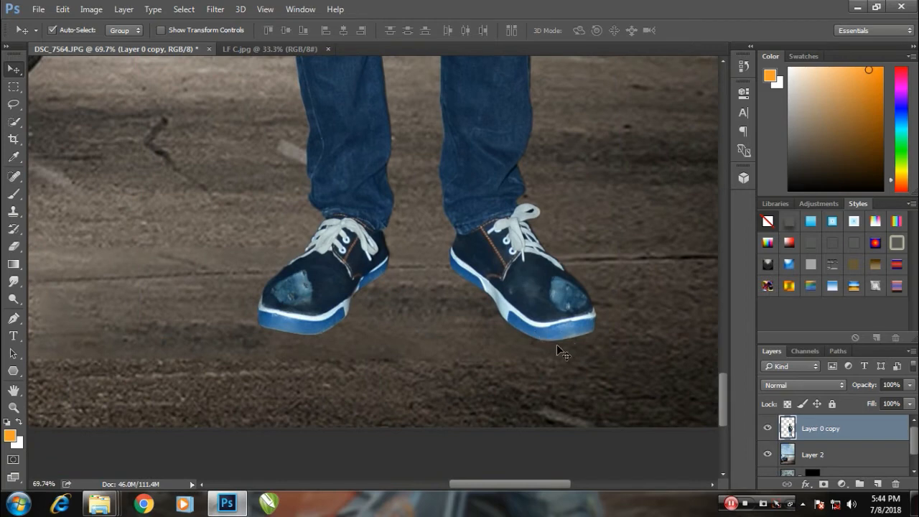
key(p)
click(876, 483)
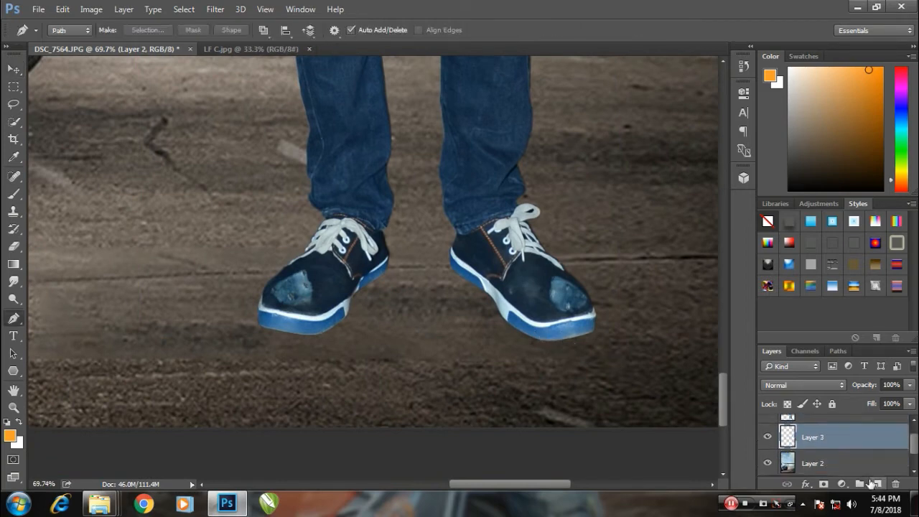
click(486, 294)
click(560, 356)
click(593, 354)
click(600, 331)
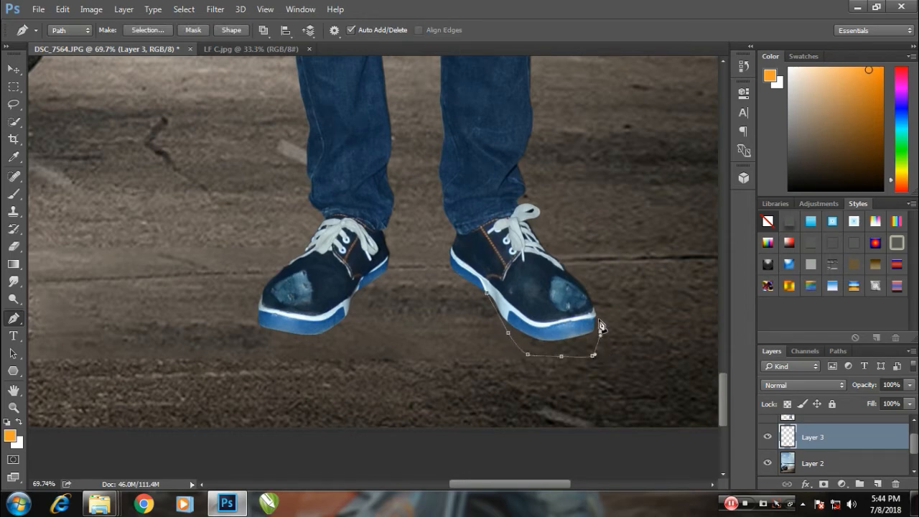
drag(566, 281, 555, 278)
drag(520, 277, 502, 278)
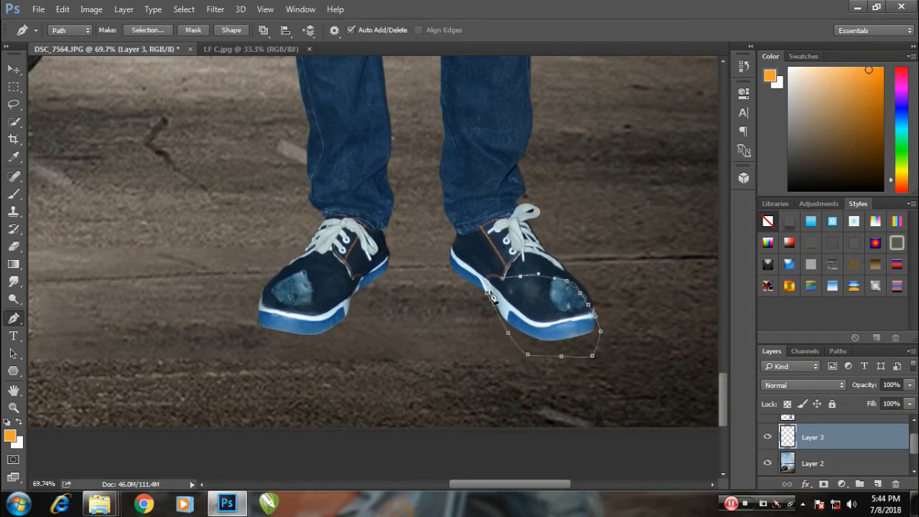
click(487, 293)
Reset the colours to default, turn the closed path into a selection, fill it with black and deselect.
key(d)
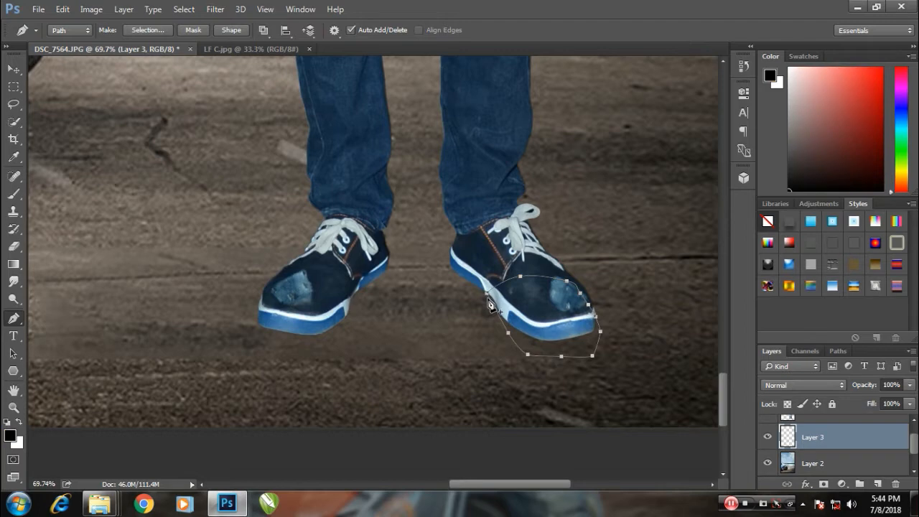
key(alt+BackSpace)
key(ctrl+z)
key(ctrl+Return)
key(alt+BackSpace)
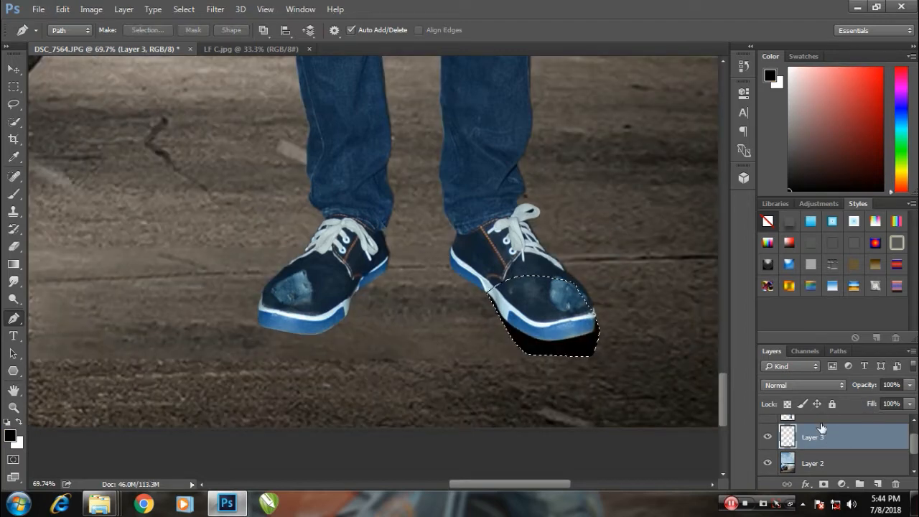
key(ctrl+d)
Outline a closed shadow shape under and around the left-hand shoe with the Pen tool.
click(258, 297)
click(258, 322)
click(264, 348)
click(294, 350)
click(314, 345)
click(329, 339)
click(343, 333)
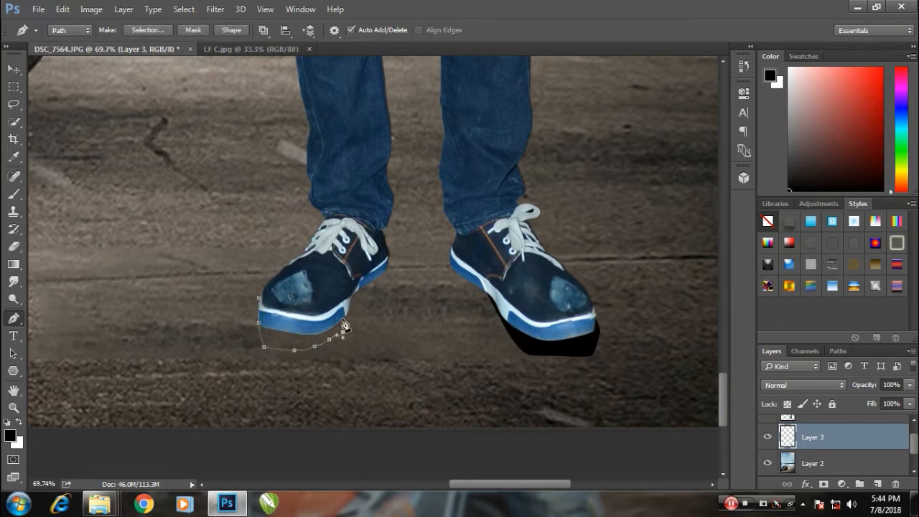
click(342, 317)
click(356, 293)
click(366, 281)
click(357, 263)
click(310, 274)
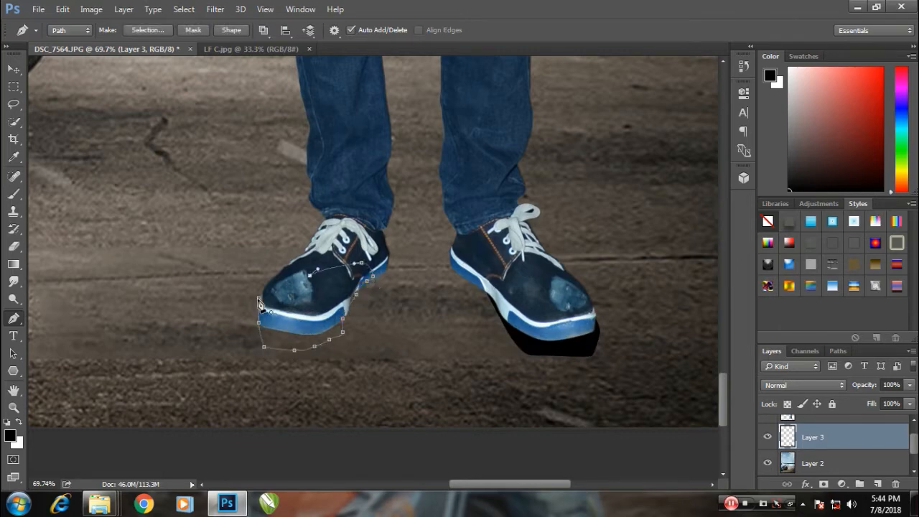
click(259, 302)
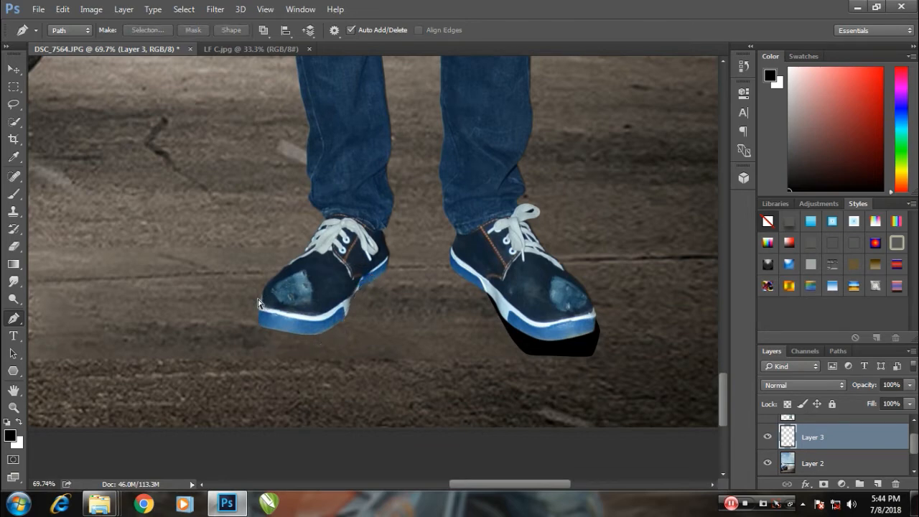
Turn the left-hand shoe's path into a selection, fill it with black and deselect.
key(ctrl+Return)
key(alt+BackSpace)
key(ctrl+d)
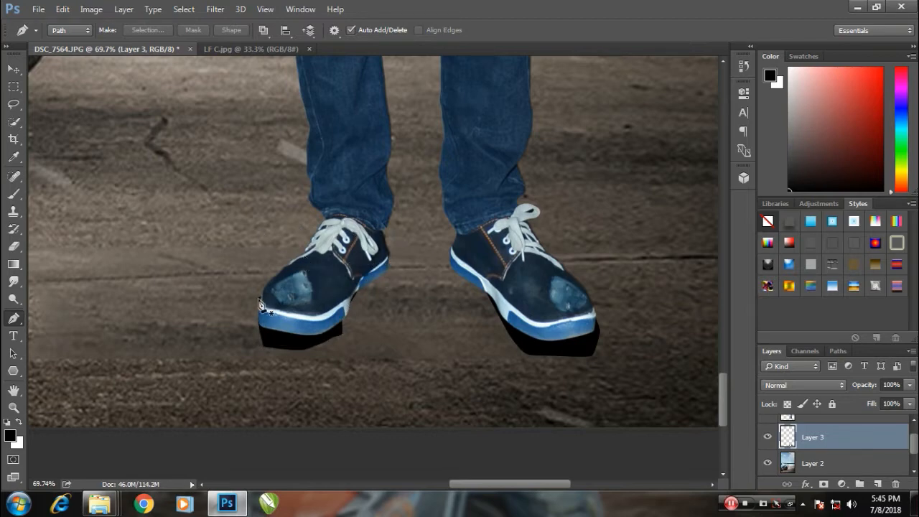
scroll(318, 265, down, 5)
scroll(318, 265, down, 2)
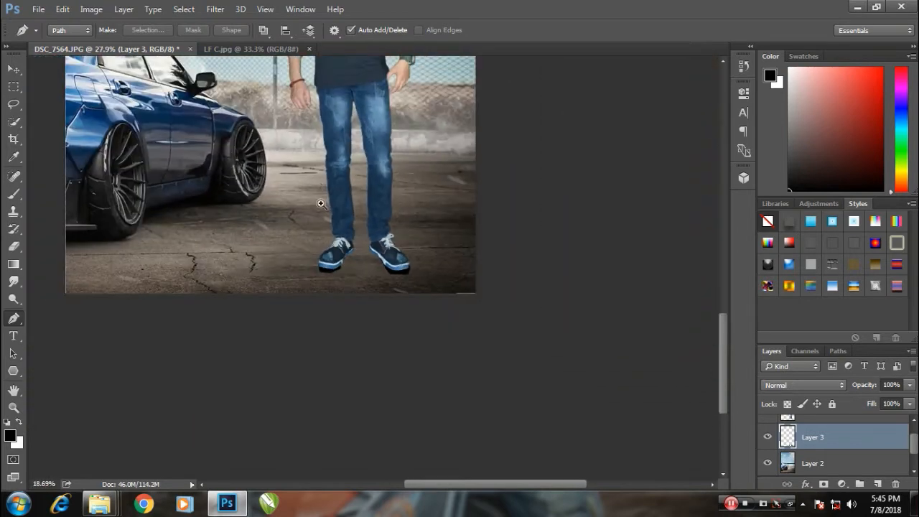
scroll(376, 239, down, 3)
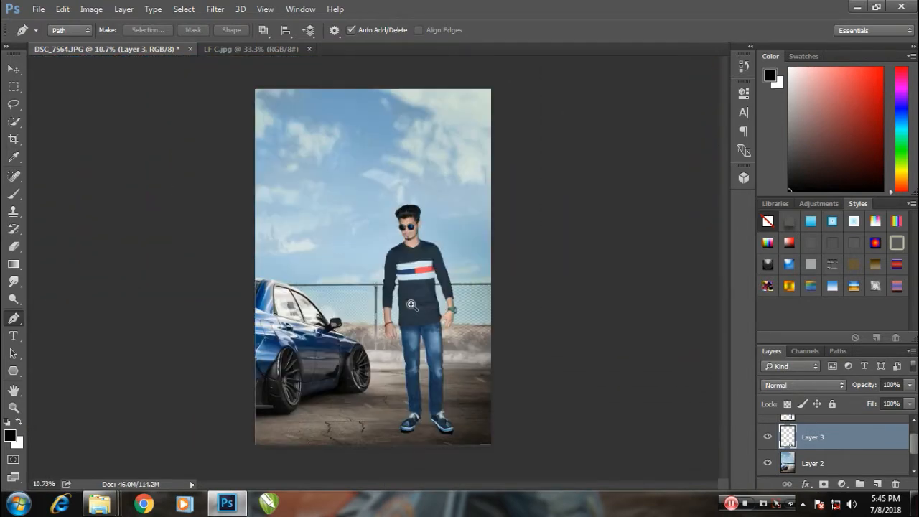
scroll(366, 298, up, 1)
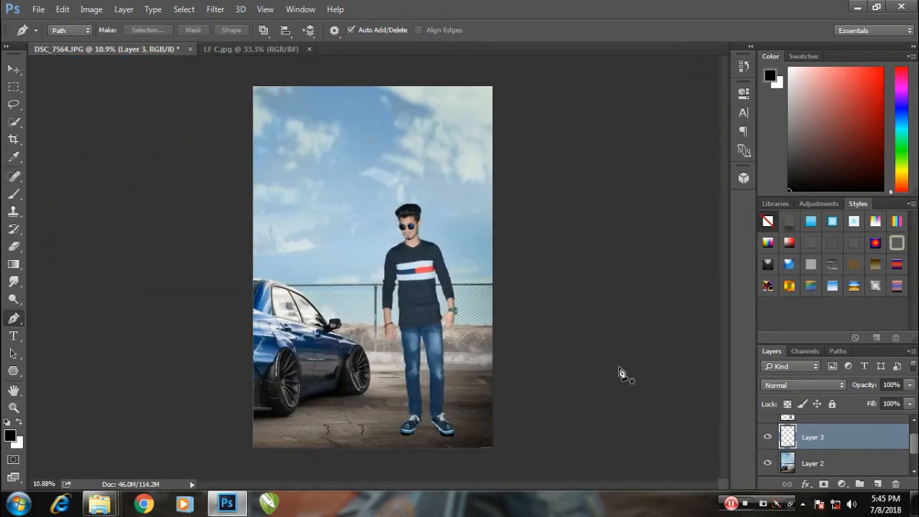
scroll(391, 343, up, 3)
scroll(392, 231, down, 2)
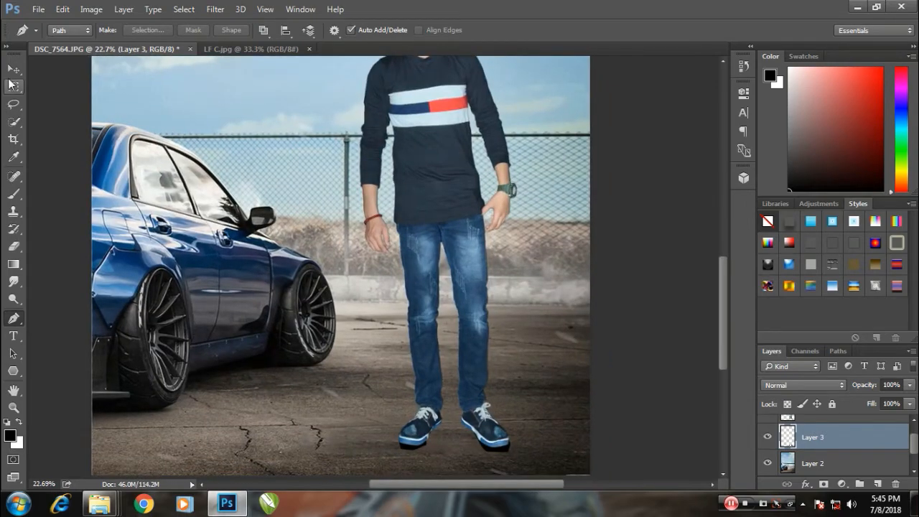
click(13, 69)
scroll(427, 379, up, 2)
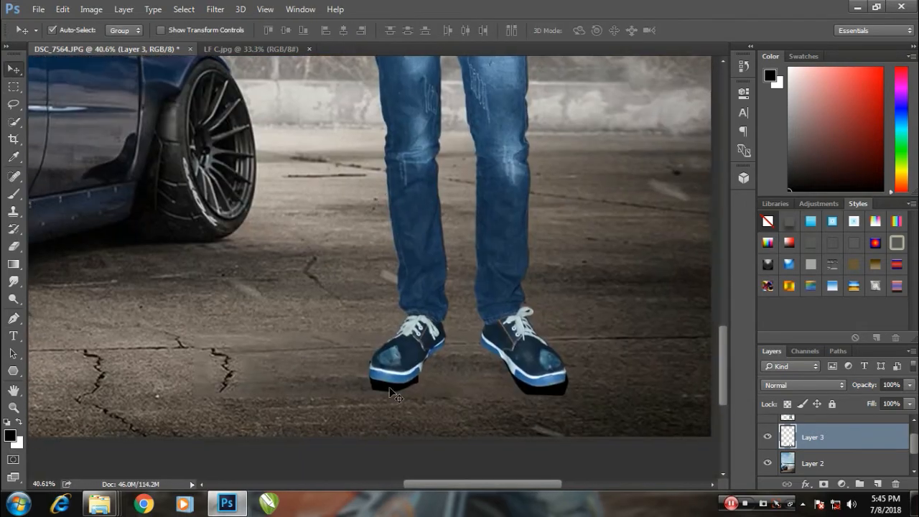
drag(553, 394, 463, 399)
key(ctrl+z)
Apply a Gaussian Blur with a 6.1 pixel radius to the black shoe shadows.
click(215, 9)
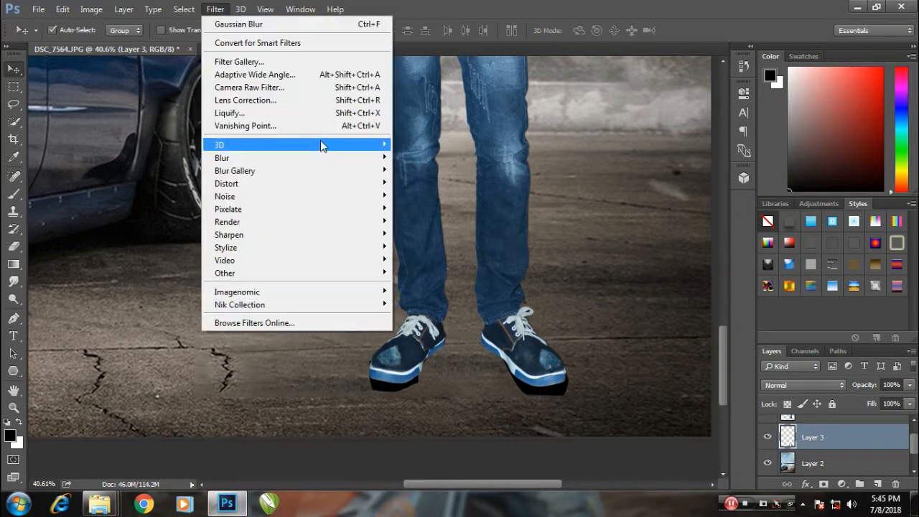
mouse_move(320, 146)
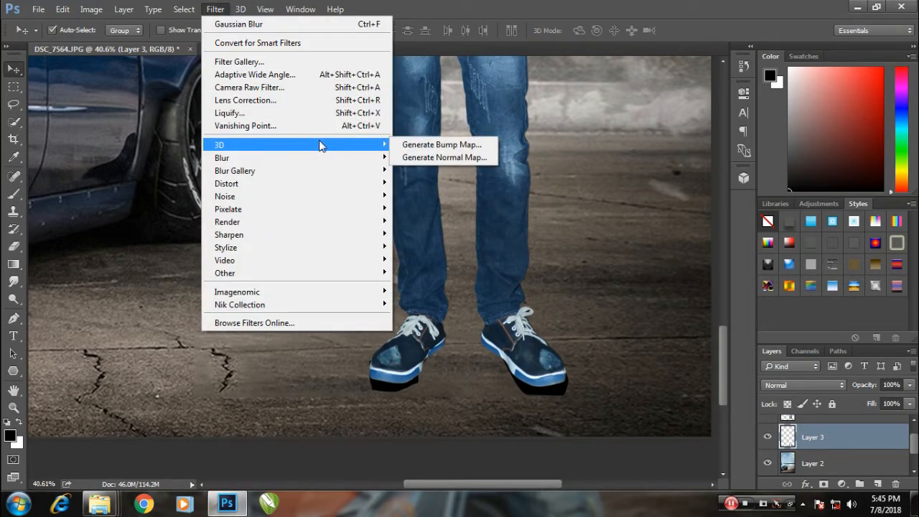
mouse_move(291, 160)
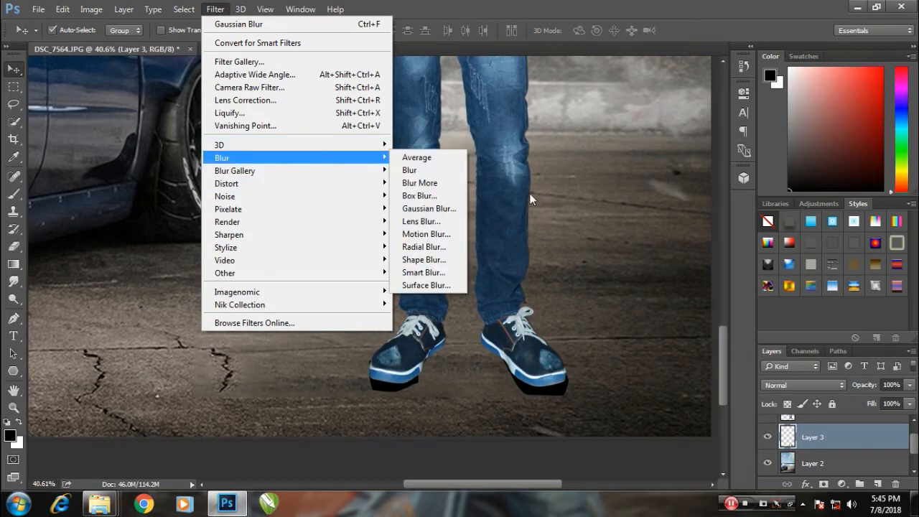
click(428, 208)
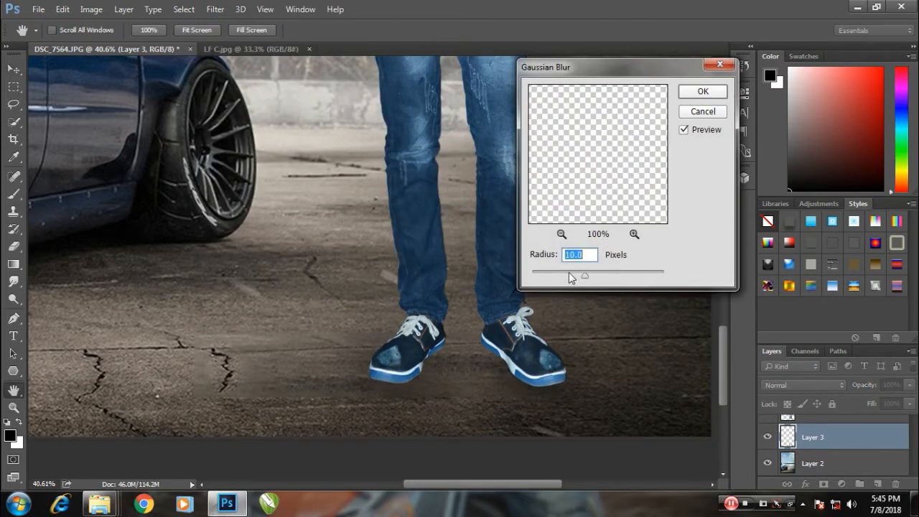
drag(569, 278, 553, 279)
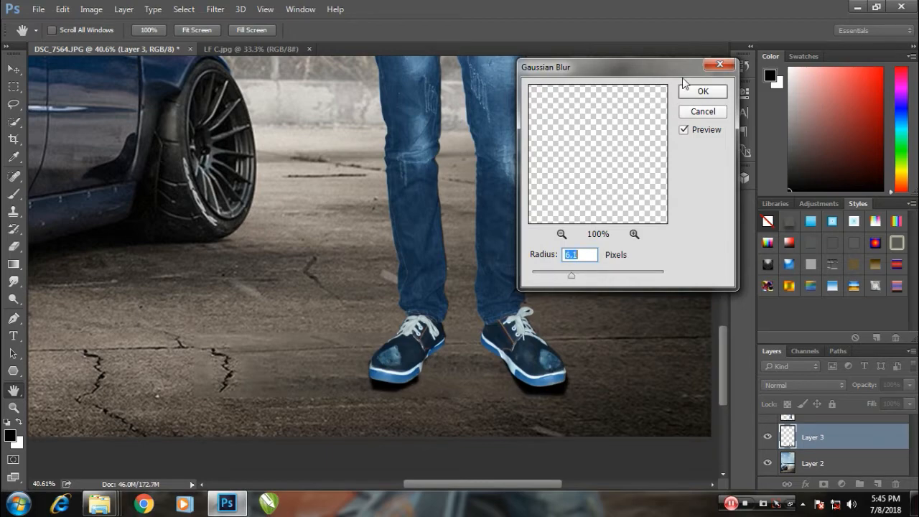
click(699, 93)
Select Layer 0 copy with the shoe-shadow layer, scale both proportionally to about 90.5% and shift the man slightly down on the ground.
scroll(812, 439, up, 1)
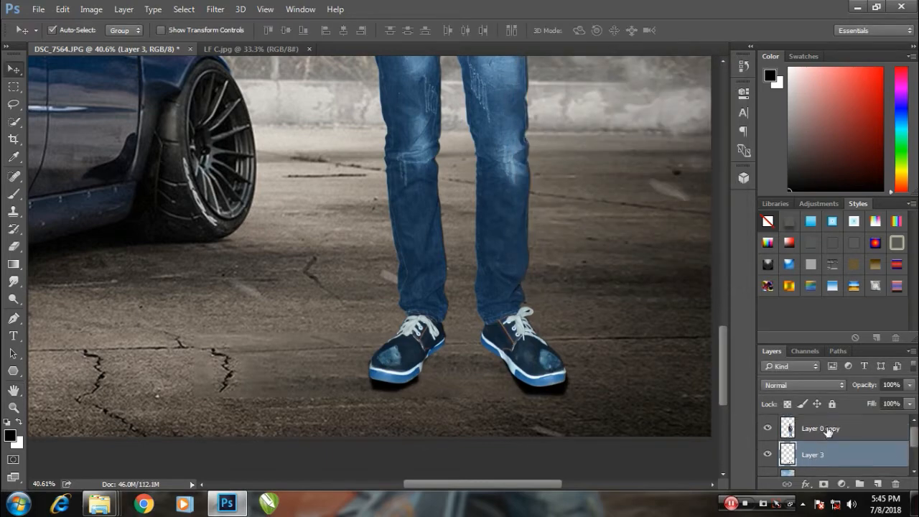
ctrl+click(828, 432)
scroll(423, 265, down, 3)
key(ctrl+t)
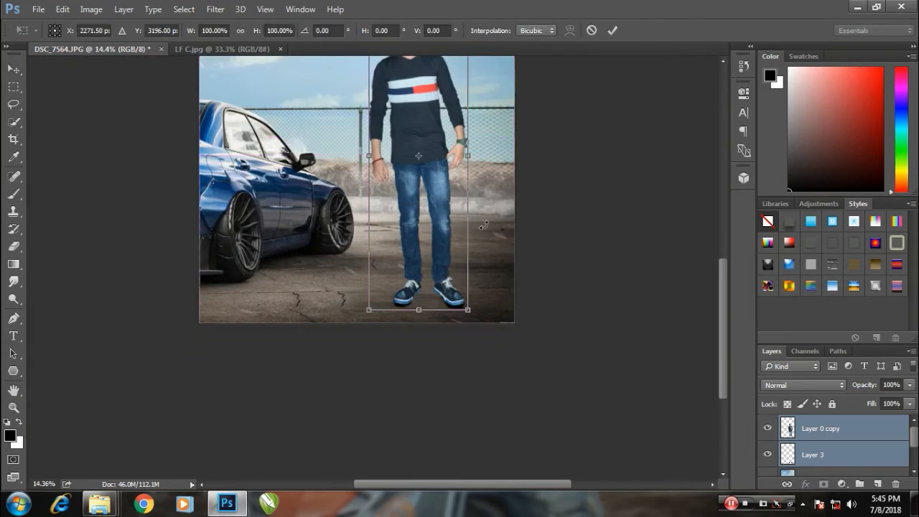
drag(467, 310, 463, 296)
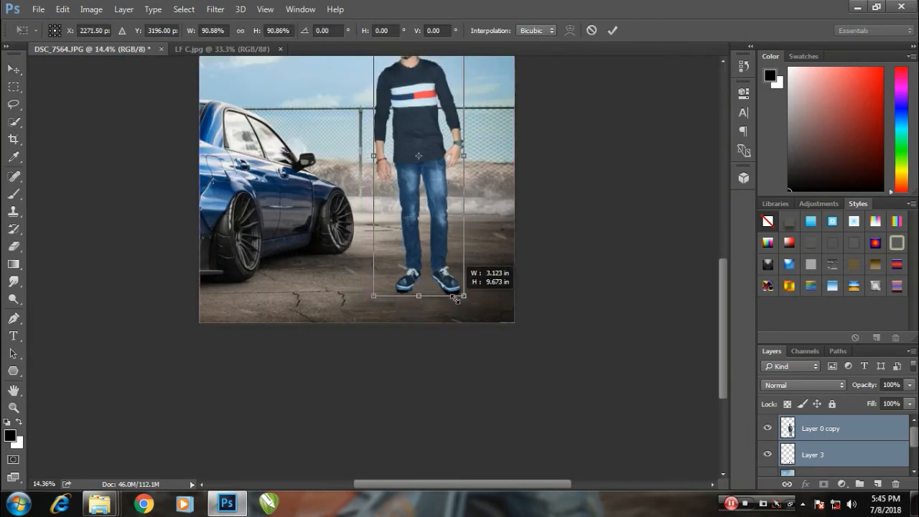
mouse_move(439, 216)
mouse_down()
mouse_move(440, 230)
mouse_move(439, 220)
mouse_up()
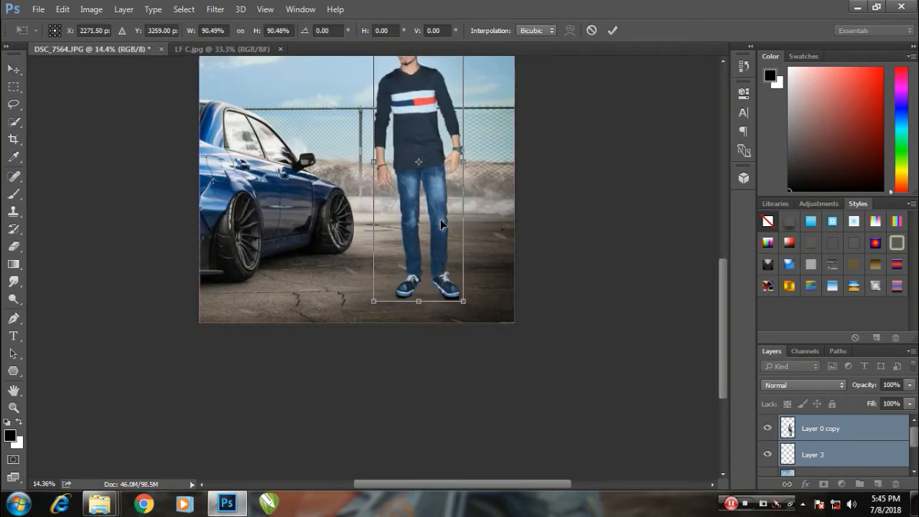
key(Return)
key(ctrl+minus)
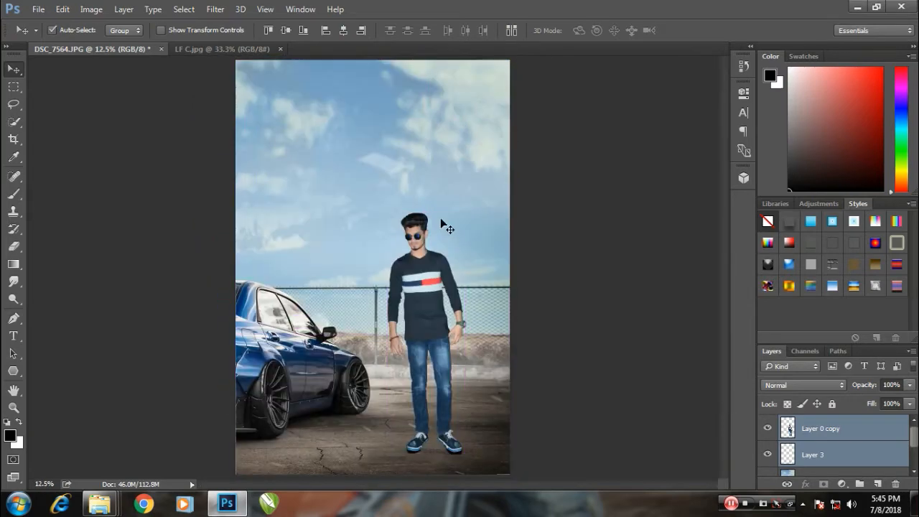
Scale the man and his shadows down slightly more and place him beside the car, overlapping its far wheel.
drag(410, 320, 415, 325)
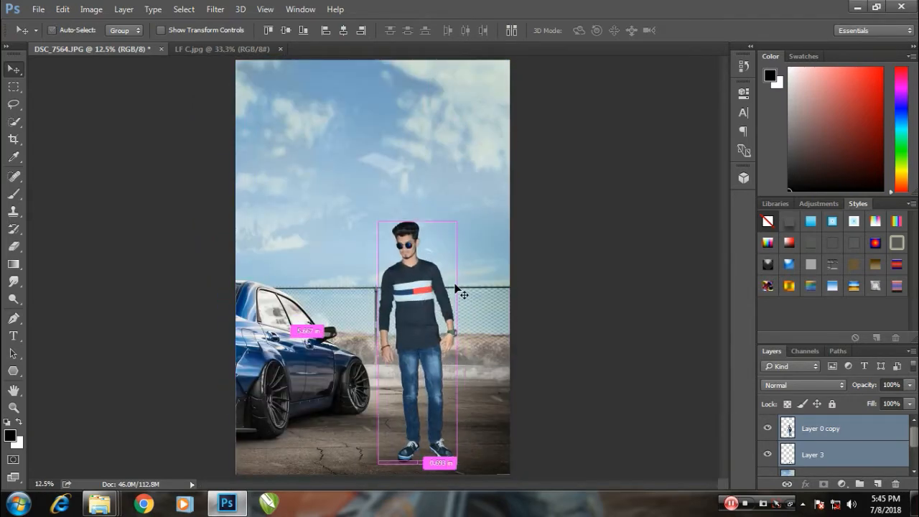
key(ctrl+t)
mouse_move(462, 217)
mouse_down()
mouse_move(466, 206)
mouse_move(457, 224)
mouse_up()
drag(417, 271, 373, 270)
key(Return)
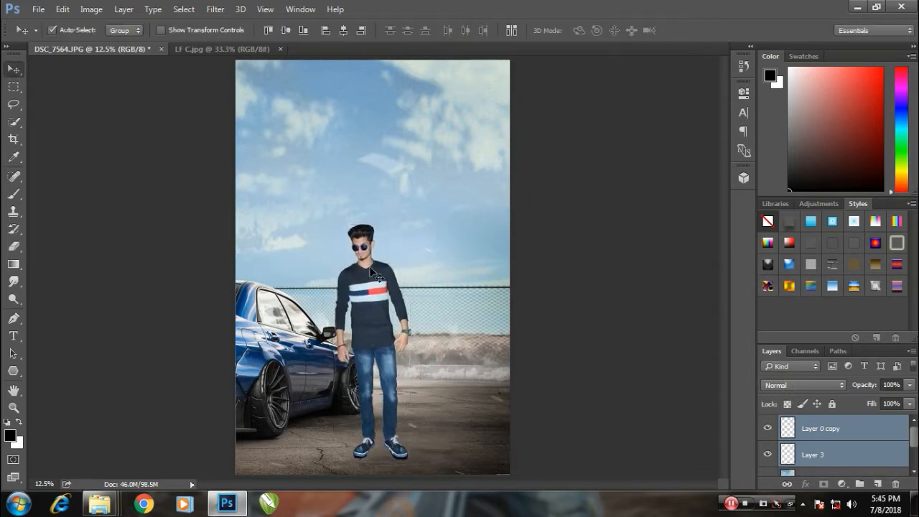
drag(390, 305, 376, 290)
key(ctrl+z)
key(ctrl+z)
Select the shoe-shadow layer, Layer 3, and set its opacity to 55%.
ctrl+click(841, 452)
click(570, 342)
ctrl+click(387, 450)
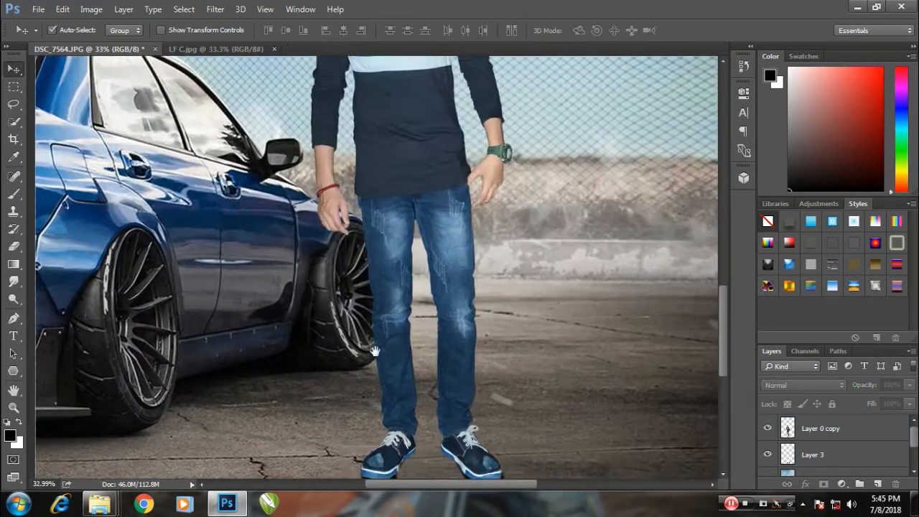
drag(375, 351, 374, 207)
ctrl+click(379, 258)
ctrl+click(509, 345)
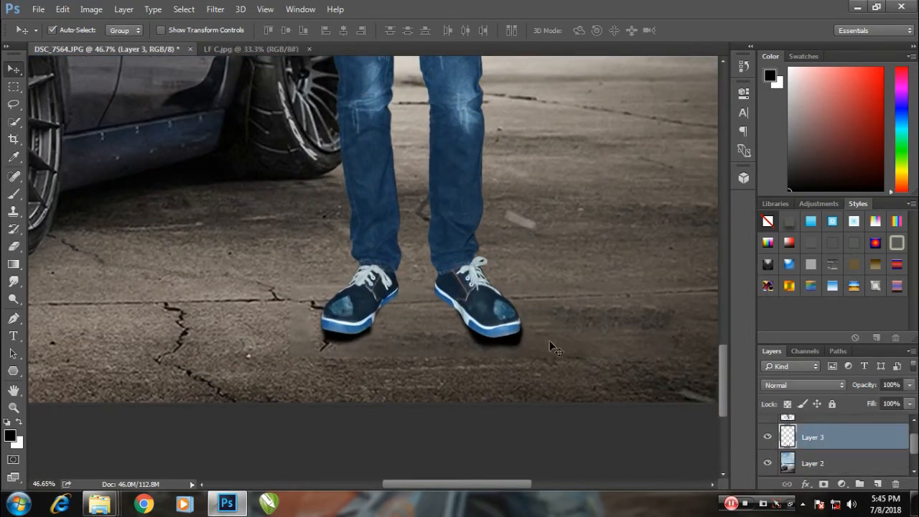
click(890, 384)
text(55)
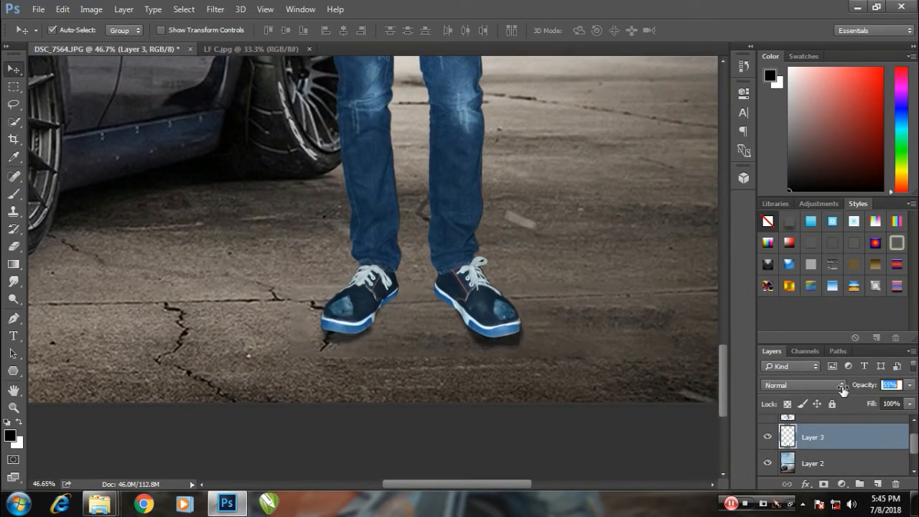
key(Return)
Scale the man and his shadow layer together to about 95.6%, reposition him just clear of the car's mirror and deselect.
key(ctrl+minus)
key(ctrl+minus)
key(ctrl+minus)
key(ctrl+minus)
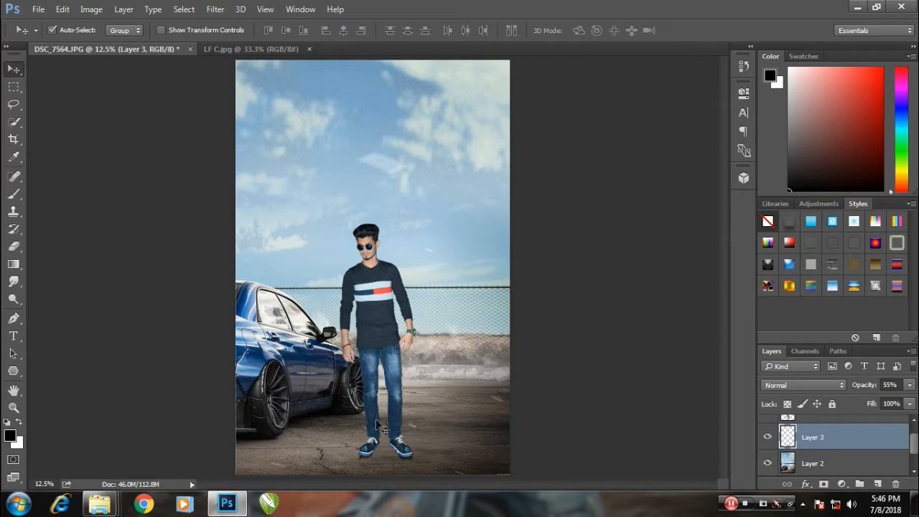
scroll(829, 433, up, 1)
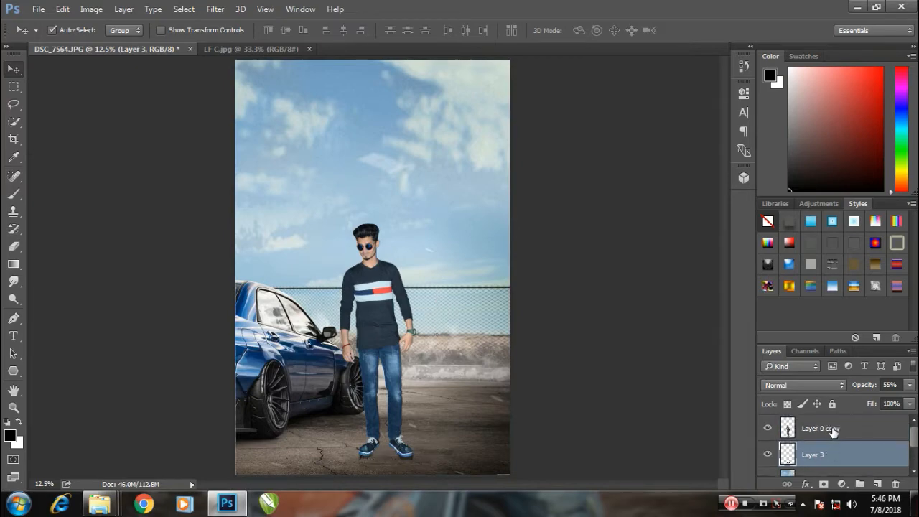
shift+click(829, 430)
key(ctrl+t)
drag(417, 225, 414, 233)
mouse_move(387, 285)
mouse_down()
mouse_move(403, 287)
mouse_move(401, 278)
mouse_up()
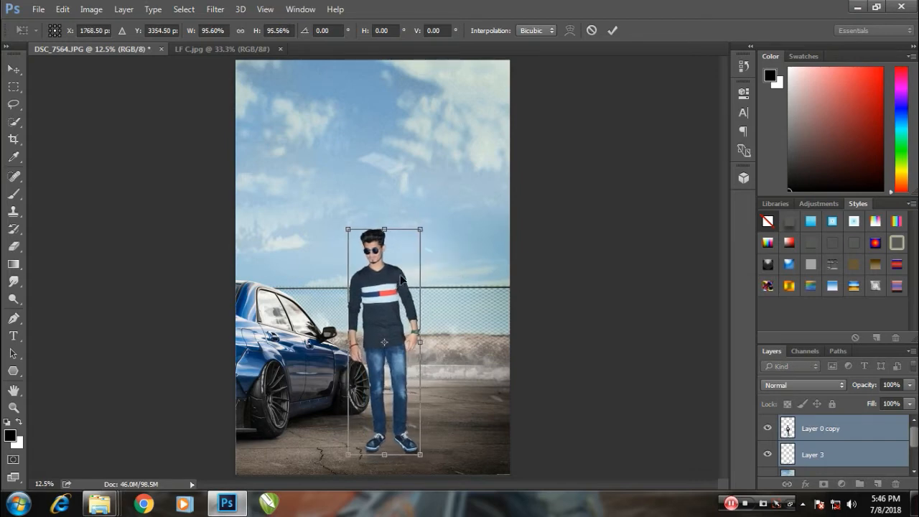
key(Return)
click(548, 208)
Crop a narrow strip of sky off the upper edge of the image.
key(c)
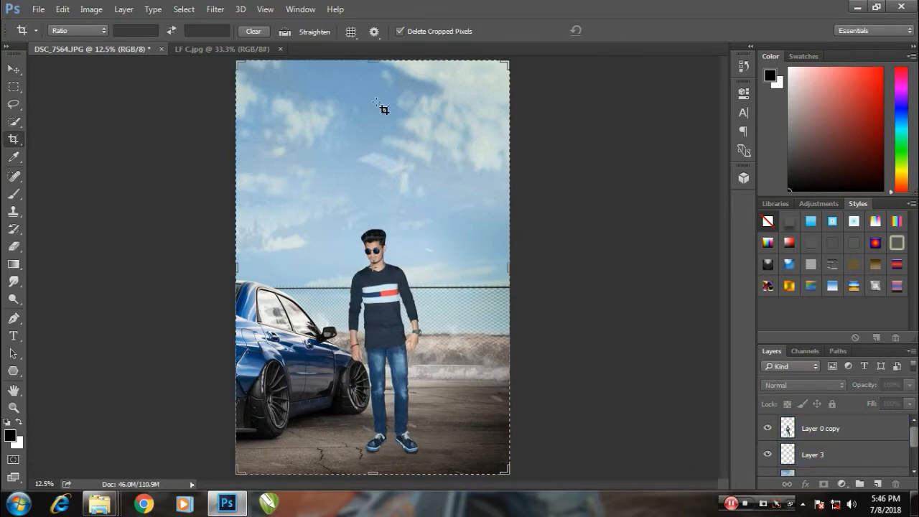
drag(372, 64, 375, 78)
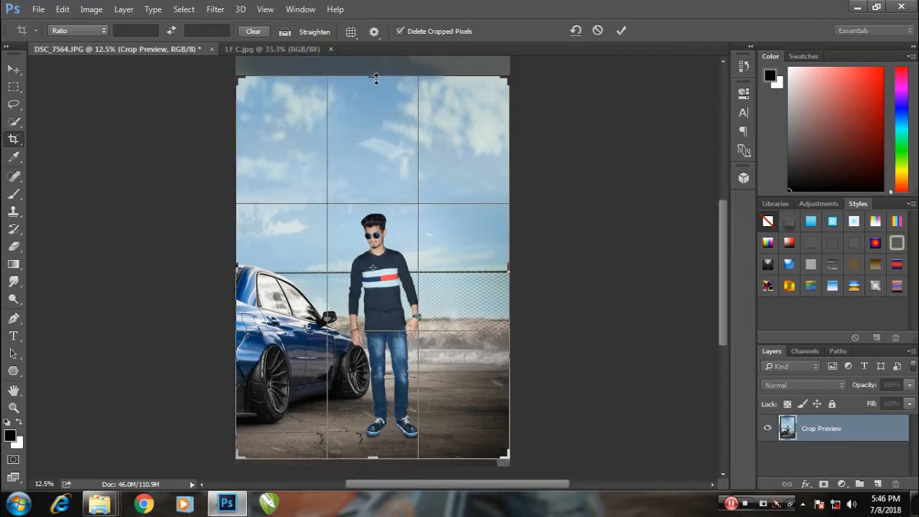
key(v)
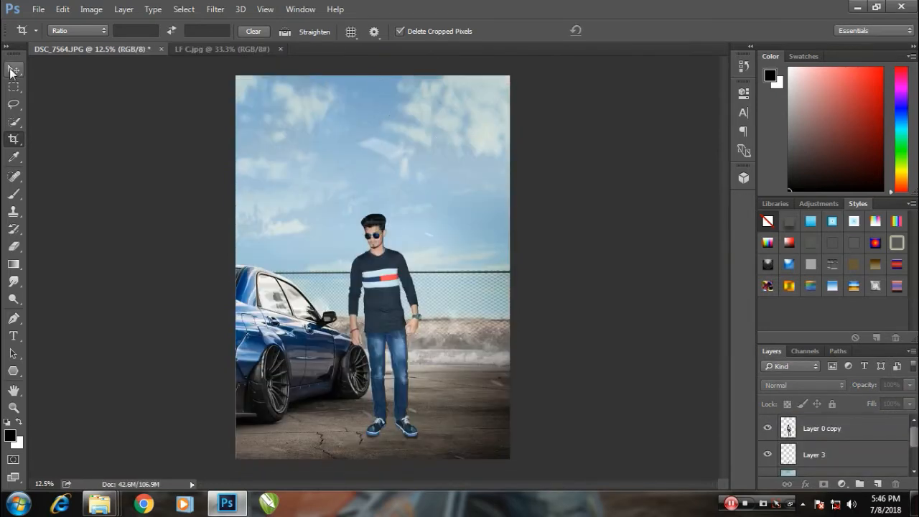
Add a new layer above the man and draw a black-to-transparent linear gradient upward from the image's lower edge.
key(g)
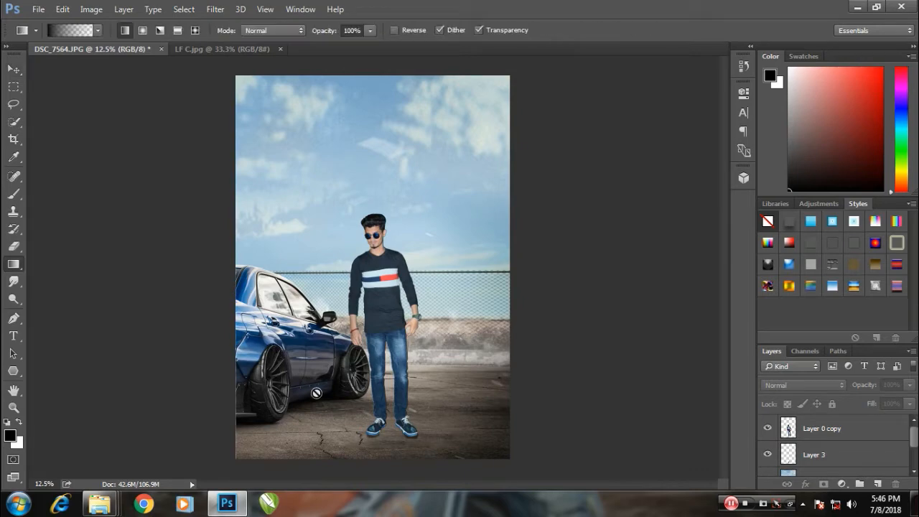
click(877, 484)
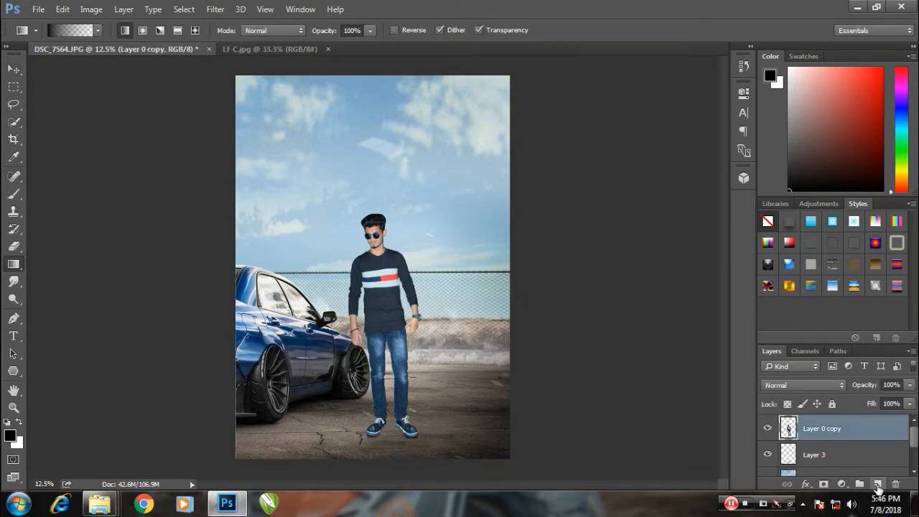
drag(370, 464, 370, 464)
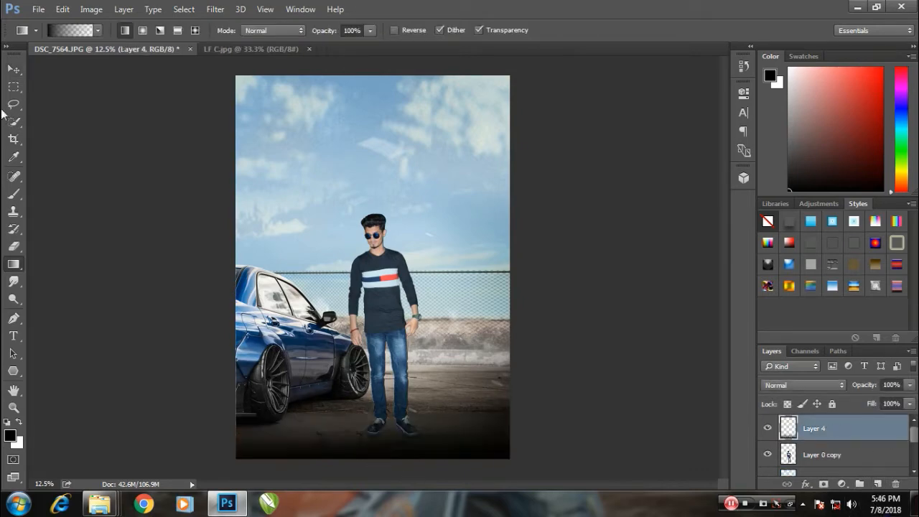
Stretch the black gradient layer below the canvas and move it down so only a soft fade darkens the ground.
key(v)
mouse_move(464, 463)
mouse_down()
mouse_move(465, 442)
mouse_move(472, 452)
mouse_move(465, 450)
mouse_up()
key(ctrl+t)
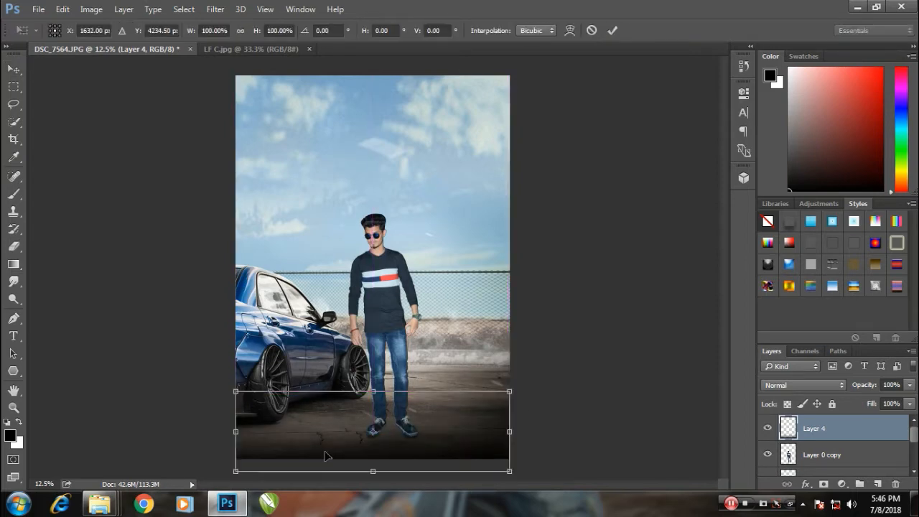
drag(377, 471, 379, 486)
drag(447, 443, 448, 467)
key(Return)
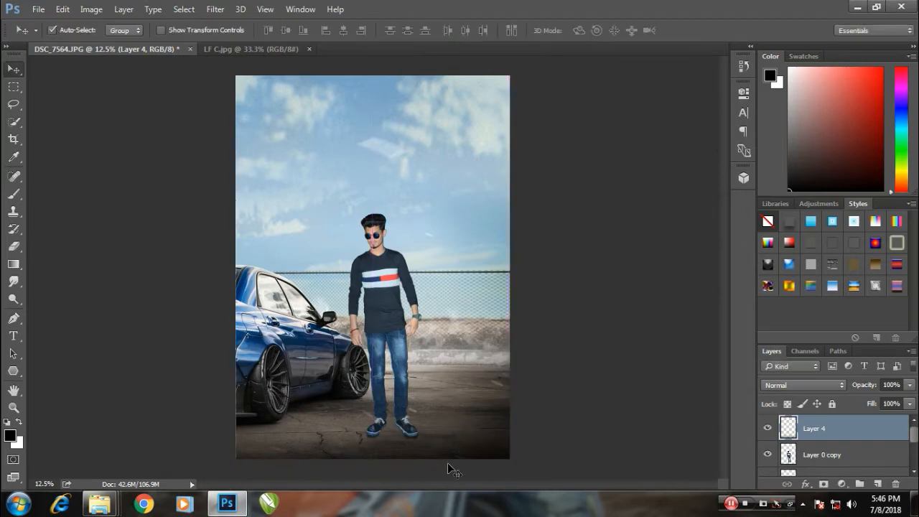
key(alt+bracketleft)
key(alt+bracketleft)
key(alt+bracketleft)
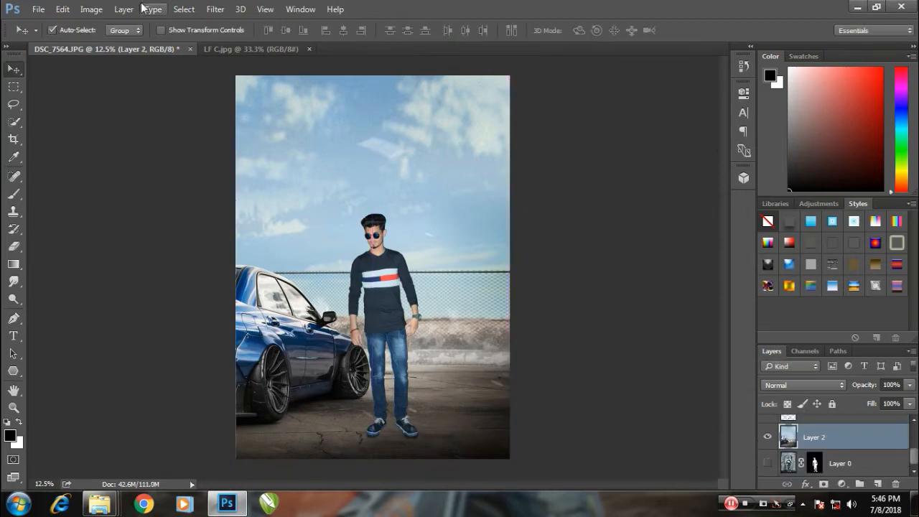
click(215, 8)
click(285, 89)
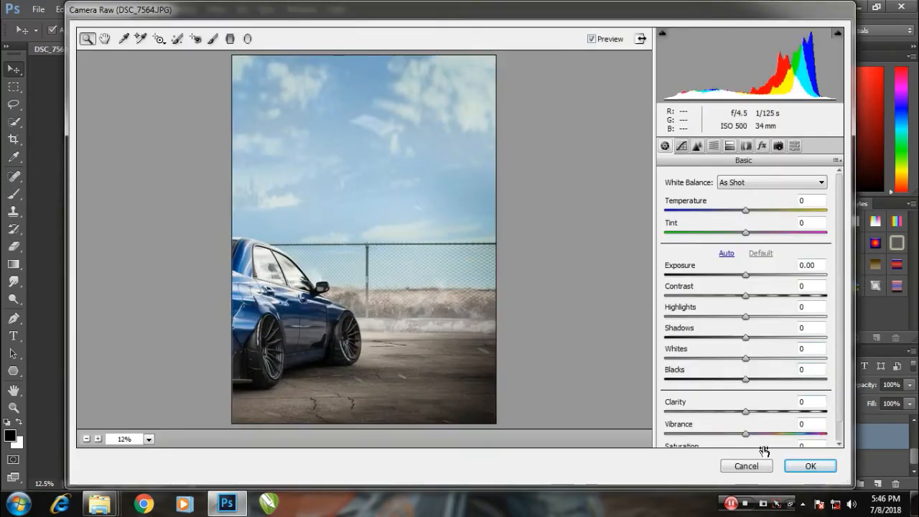
click(747, 463)
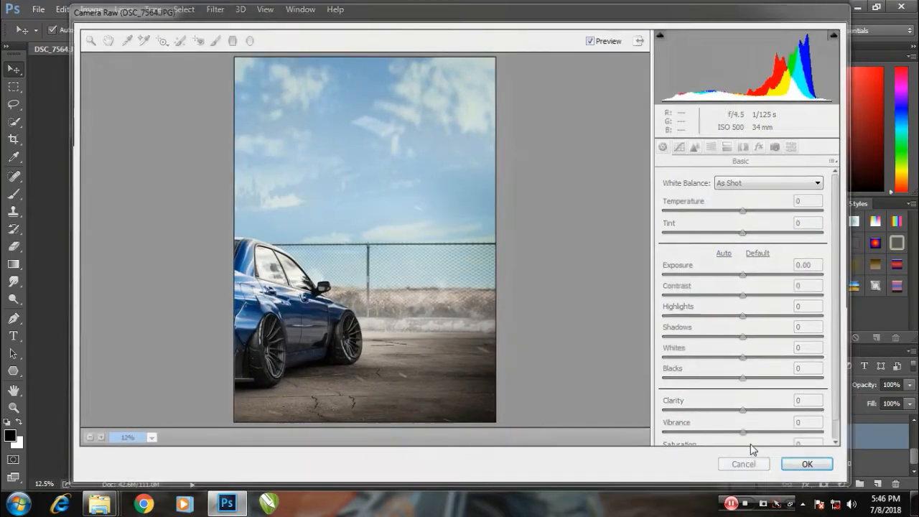
click(605, 299)
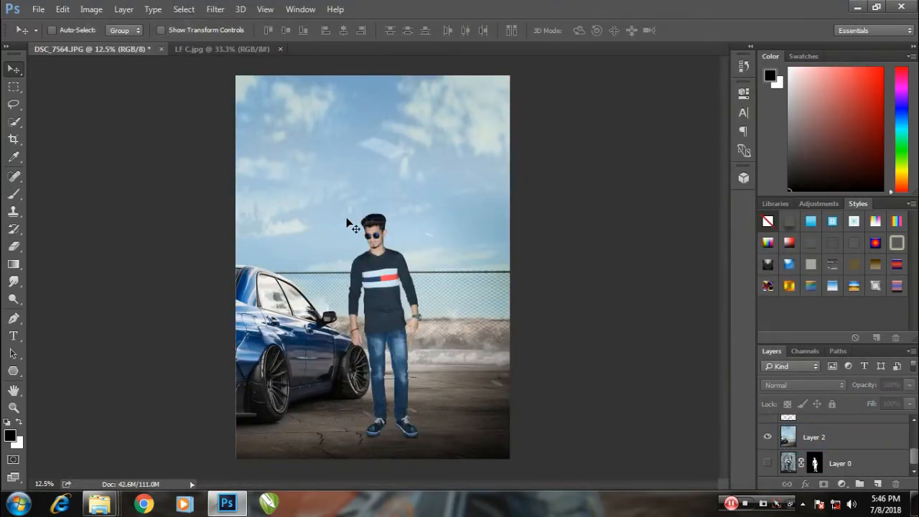
Smudge the hair edges of the man's layer outward into fine strands, using a size 45 brush at 65% strength.
drag(370, 227, 471, 287)
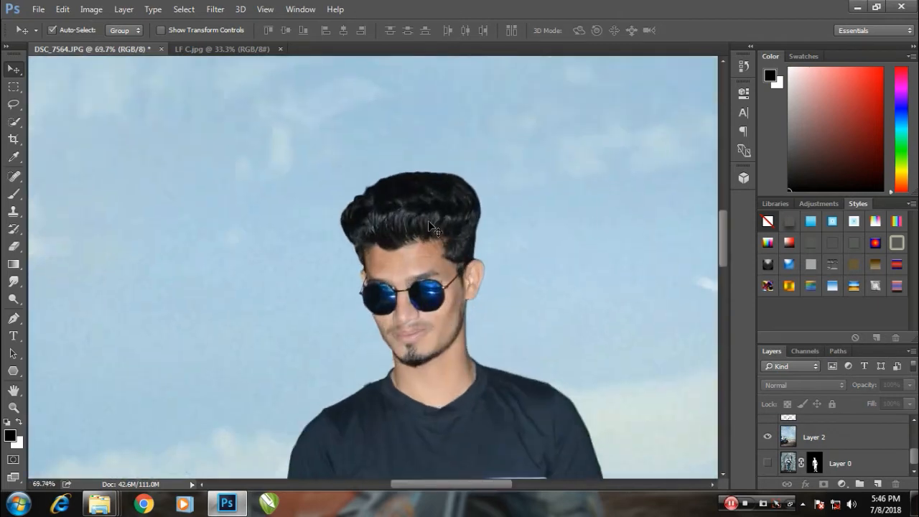
ctrl+click(380, 199)
drag(398, 211, 437, 213)
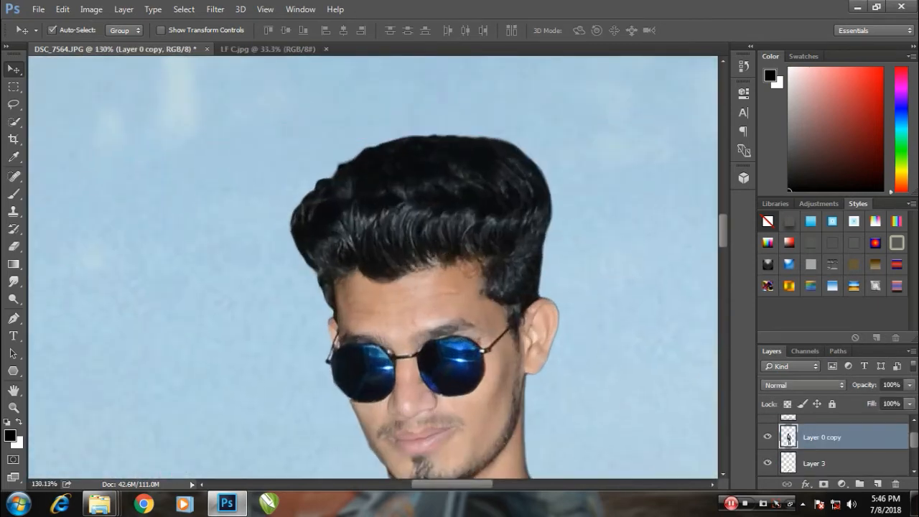
click(13, 281)
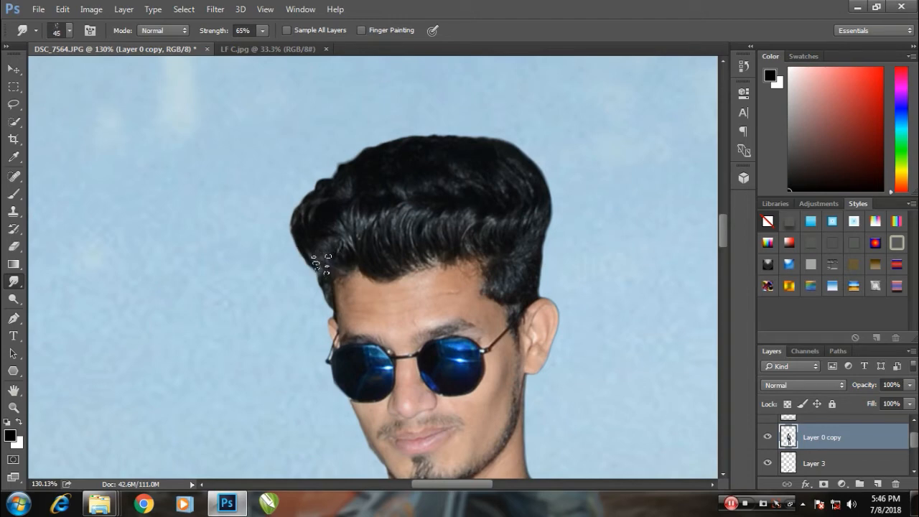
key(bracketleft)
mouse_move(321, 262)
mouse_down()
mouse_move(284, 230)
mouse_move(330, 242)
mouse_move(321, 219)
mouse_move(310, 229)
mouse_move(346, 207)
mouse_move(302, 181)
mouse_move(375, 183)
mouse_move(356, 147)
mouse_up()
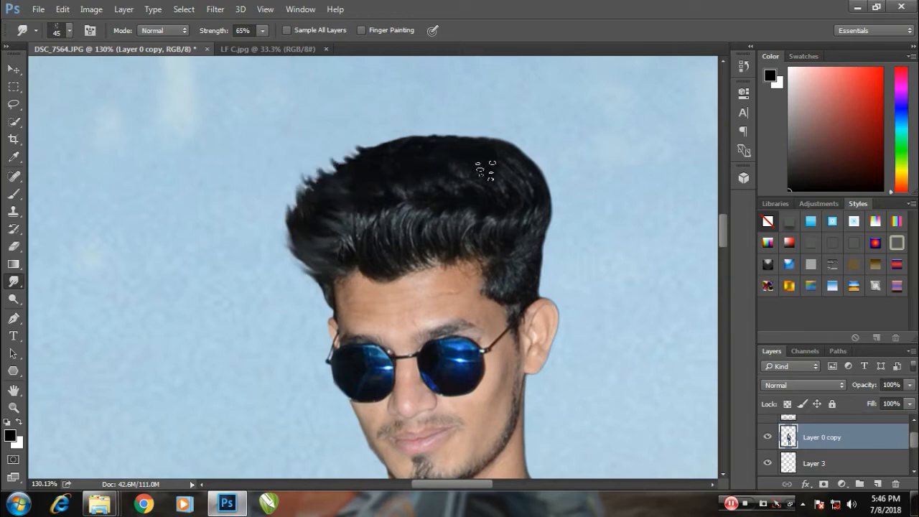
mouse_move(543, 226)
mouse_down()
mouse_move(553, 161)
mouse_move(549, 189)
mouse_move(508, 107)
mouse_move(529, 181)
mouse_move(458, 133)
mouse_move(504, 169)
mouse_move(493, 166)
mouse_move(427, 115)
mouse_move(460, 149)
mouse_move(368, 142)
mouse_move(417, 142)
mouse_move(451, 160)
mouse_move(340, 165)
mouse_move(380, 185)
mouse_move(342, 170)
mouse_move(335, 177)
mouse_move(374, 180)
mouse_move(390, 166)
mouse_move(335, 166)
mouse_move(411, 167)
mouse_move(368, 156)
mouse_move(397, 164)
mouse_move(322, 162)
mouse_up()
Refine the upper and right-hand hair strands with the Smudge tool, reducing the brush to size 20 and finally 10.
key(bracketleft)
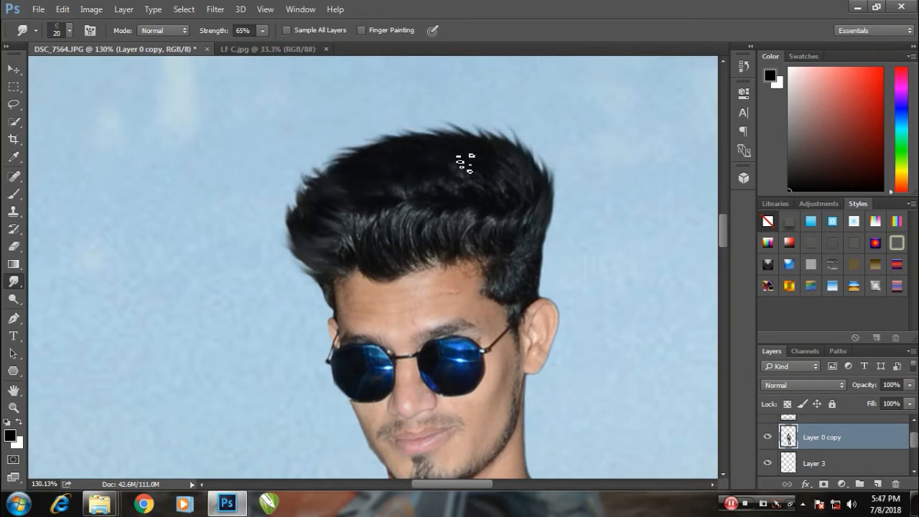
mouse_move(463, 159)
mouse_down()
mouse_move(441, 146)
mouse_move(353, 145)
mouse_up()
drag(452, 138, 425, 129)
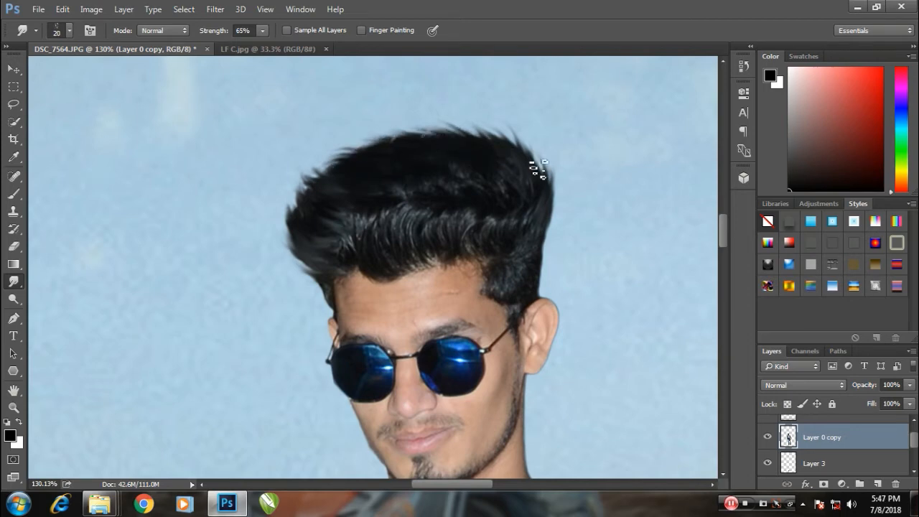
drag(545, 178, 540, 162)
mouse_move(542, 242)
mouse_down()
mouse_move(561, 220)
mouse_move(551, 198)
mouse_up()
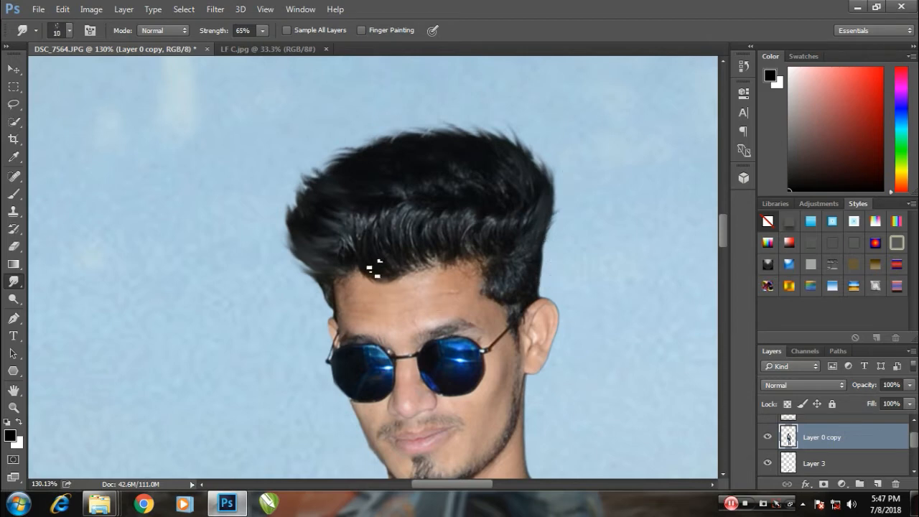
scroll(394, 270, down, 5)
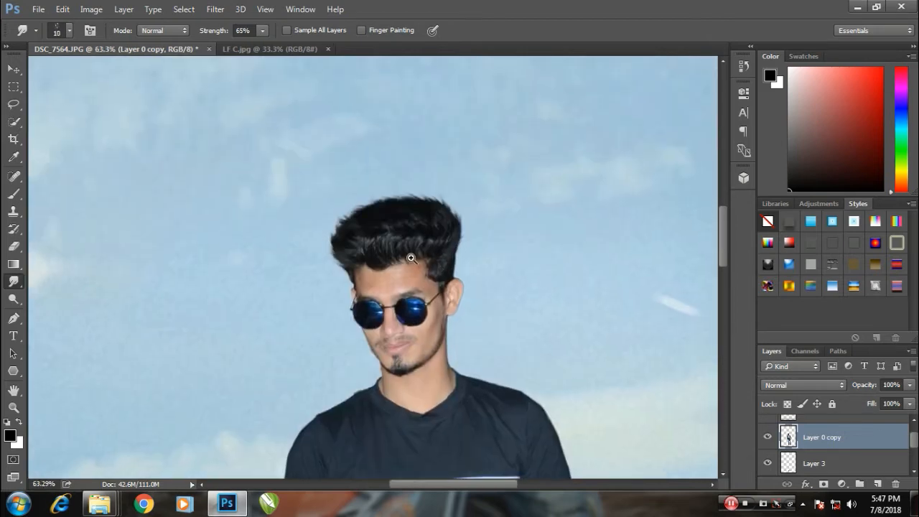
scroll(404, 273, down, 3)
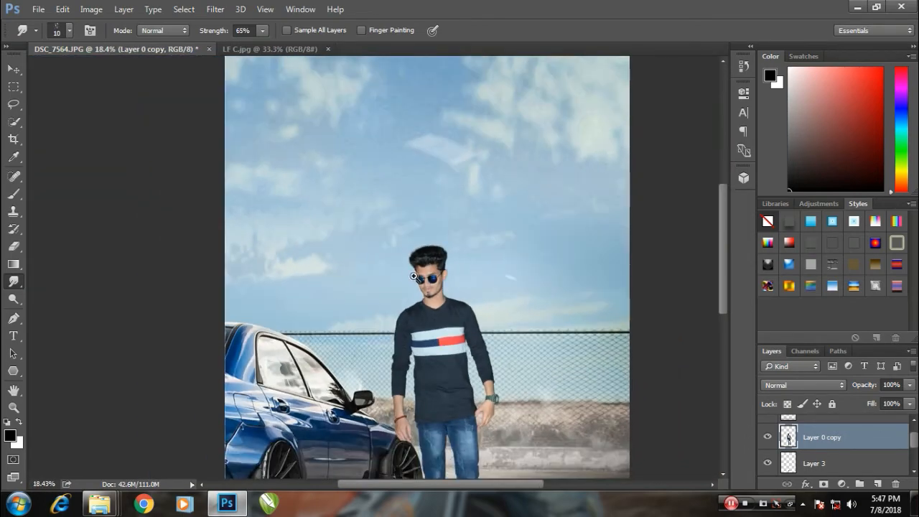
click(9, 72)
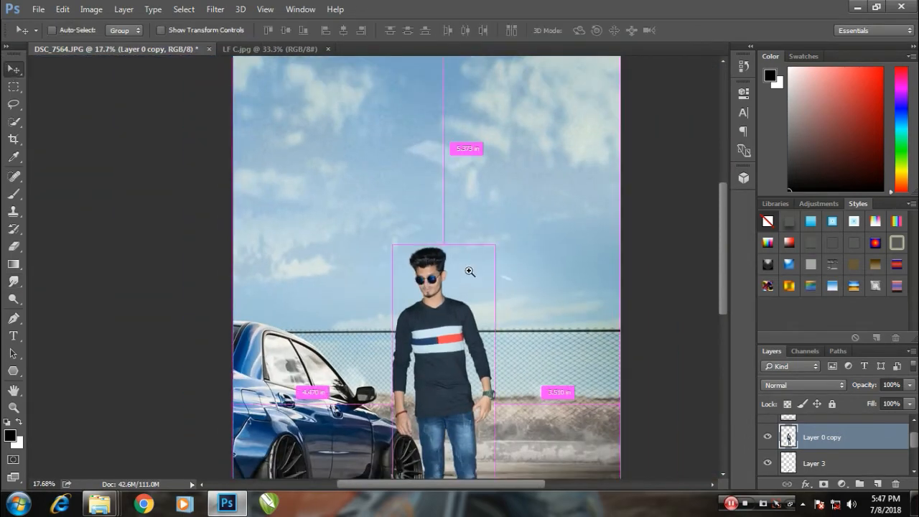
Lighten the man's layer slightly with Shadows/Highlights, setting the shadow amount to 6%.
scroll(437, 302, down, 2)
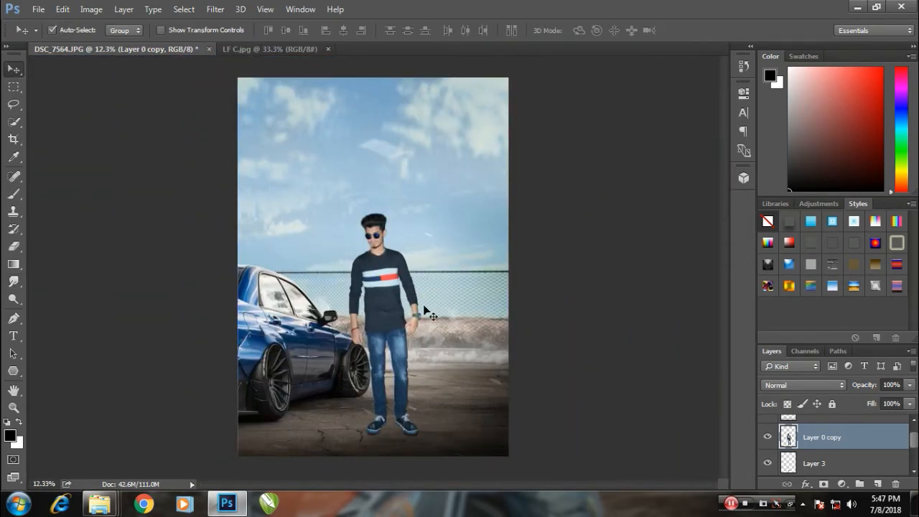
click(92, 9)
mouse_move(141, 50)
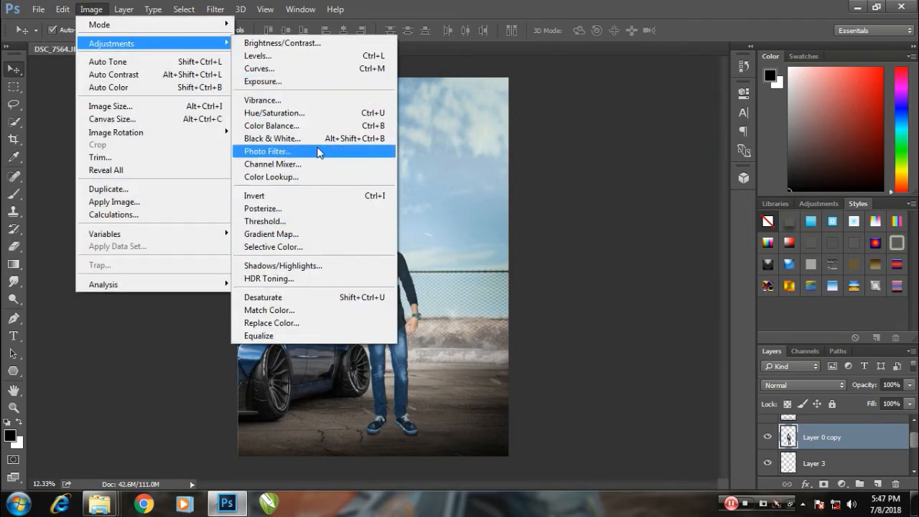
click(314, 265)
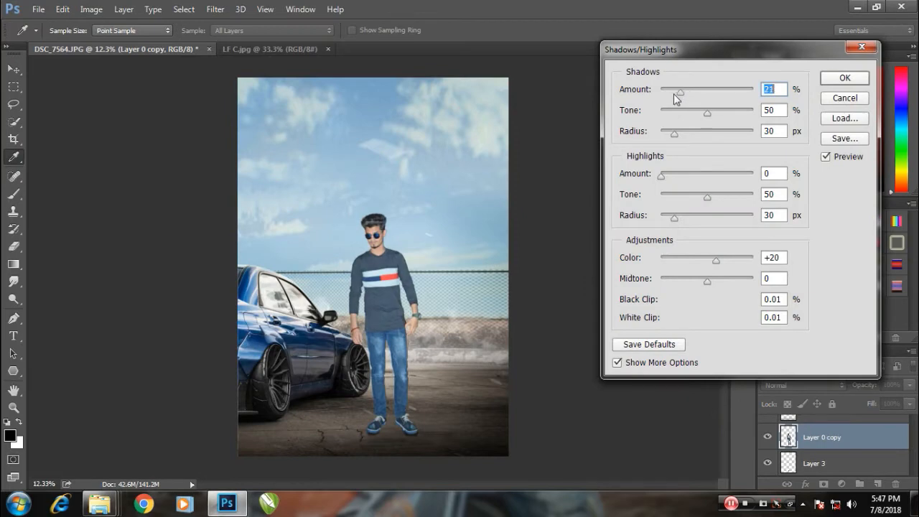
mouse_move(675, 93)
mouse_down()
mouse_move(661, 96)
mouse_move(667, 105)
mouse_up()
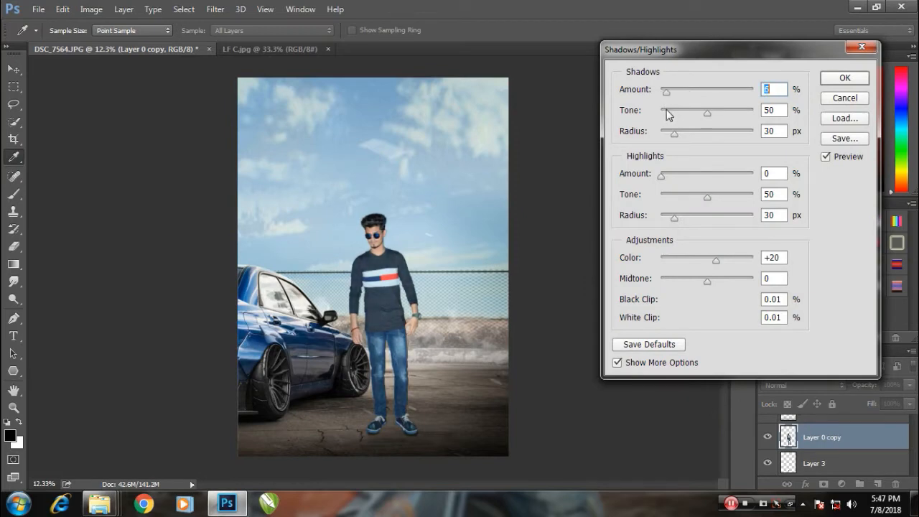
click(841, 79)
key(v)
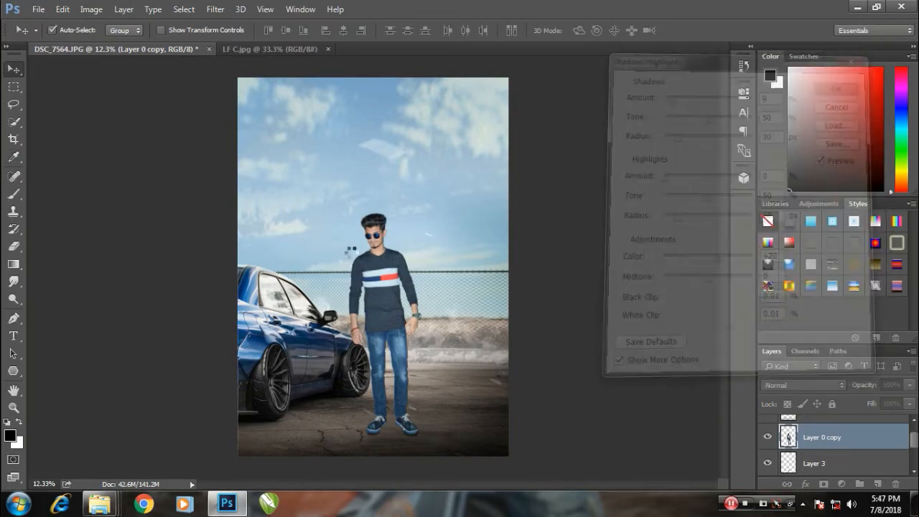
Select the shoe shadow layer (Layer 3) and set its opacity to 57%.
click(867, 467)
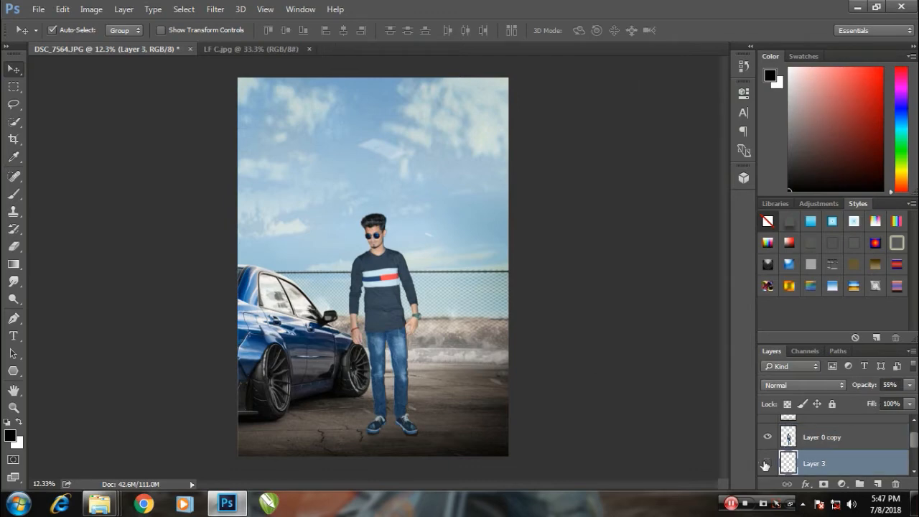
click(867, 386)
text(57)
key(Return)
click(610, 304)
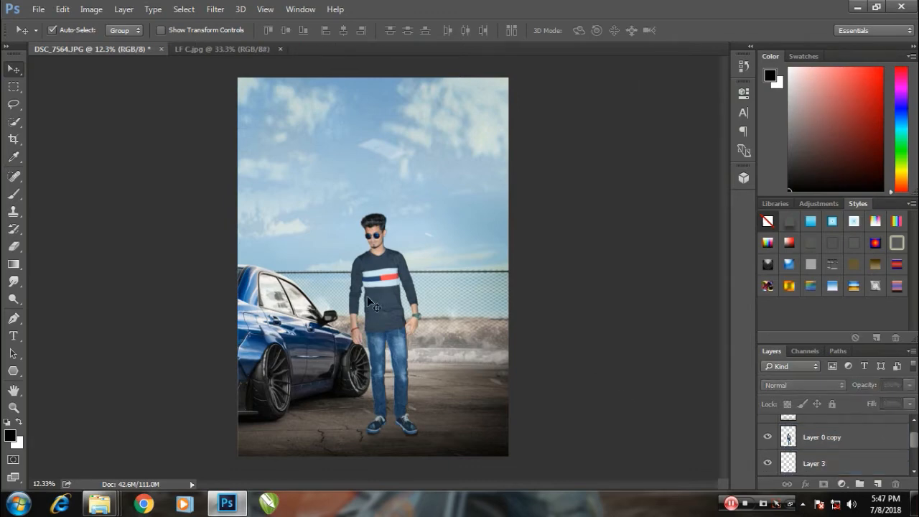
Duplicate the man's cutout layer as the basis for a cast shadow.
click(367, 297)
drag(368, 403, 433, 330)
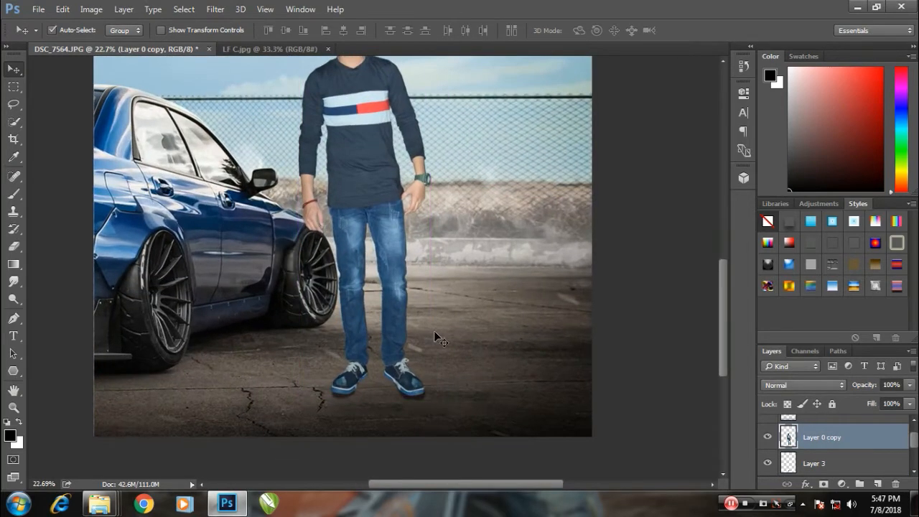
key(ctrl)
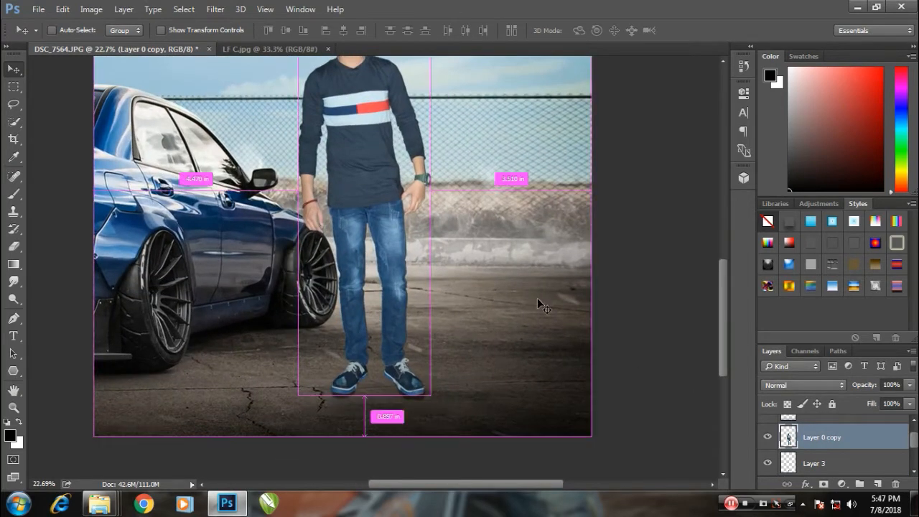
key(ctrl+j)
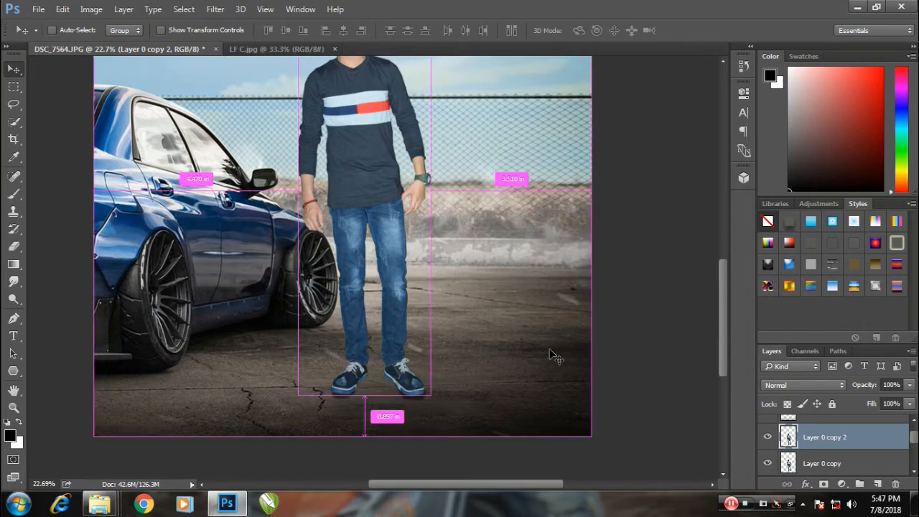
Transform the man's copy to about 21% height, skewed about -72° so it lies across the ground to the right of his shoes.
key(ctrl+t)
drag(406, 256, 377, 248)
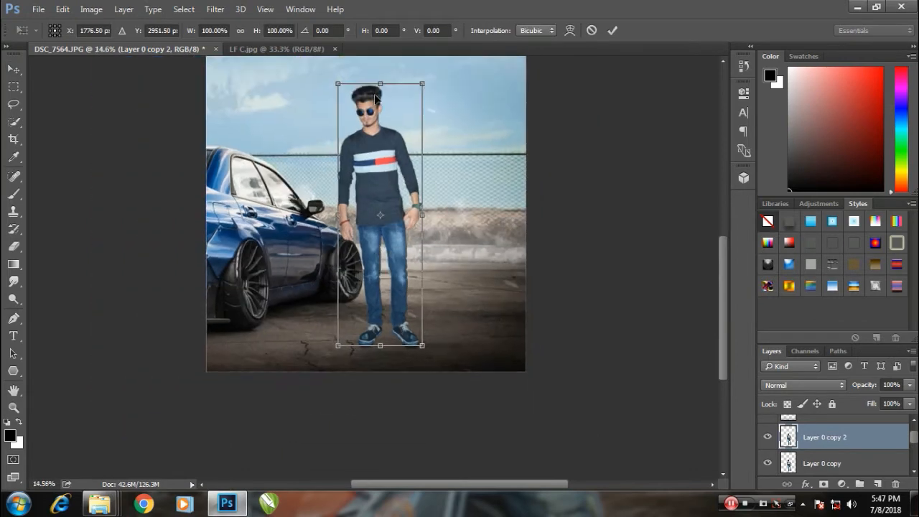
drag(379, 85, 571, 298)
key(ctrl+z)
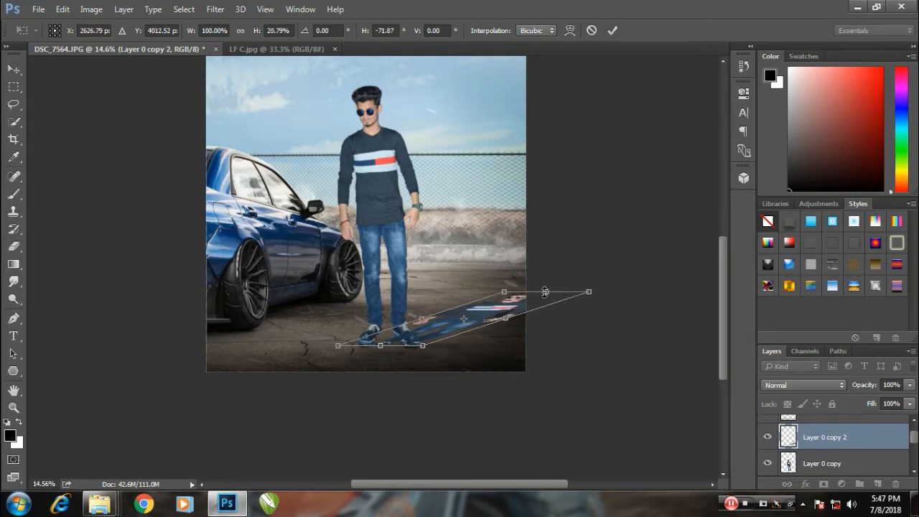
key(Return)
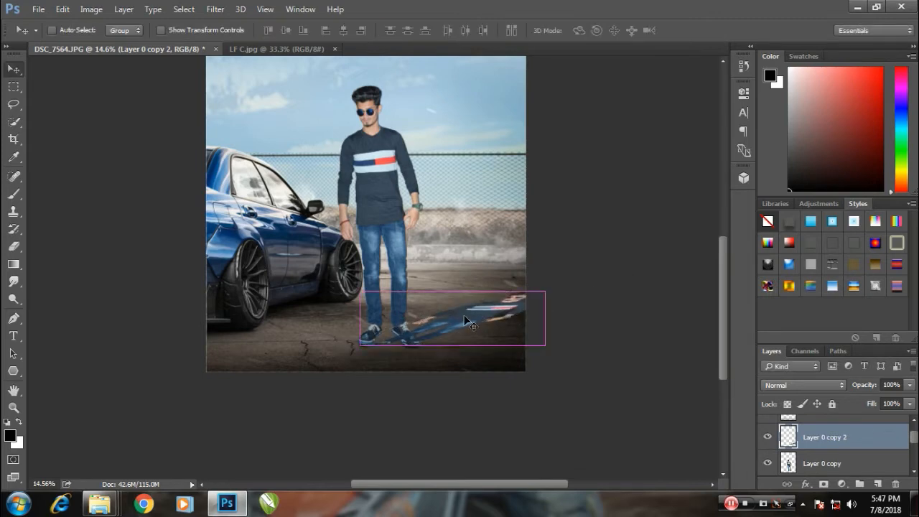
Move the skewed copy below the man and shoe shadow layers and fill its silhouette with black.
key(ctrl+[)
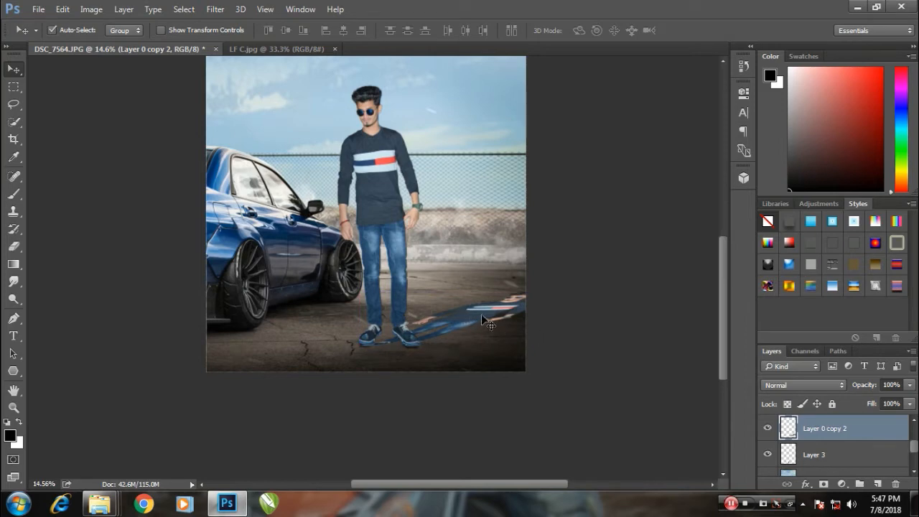
key(ctrl+[)
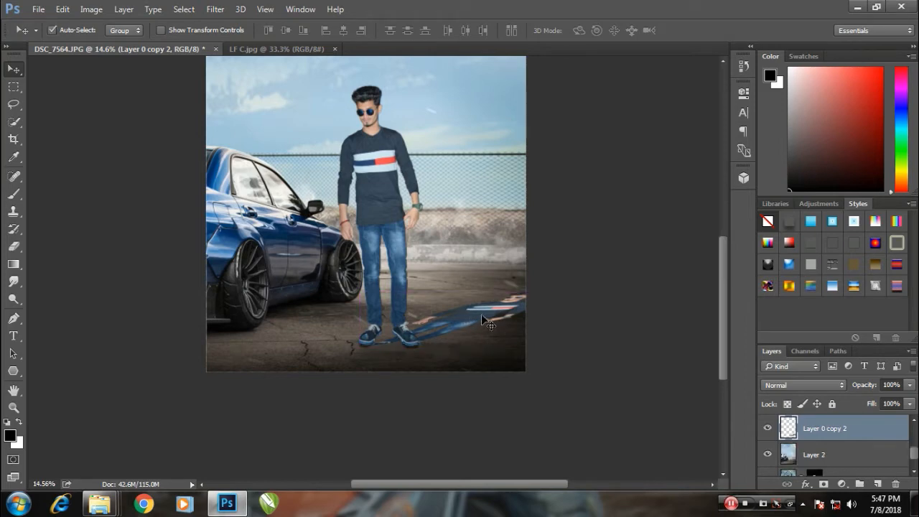
ctrl+click(788, 428)
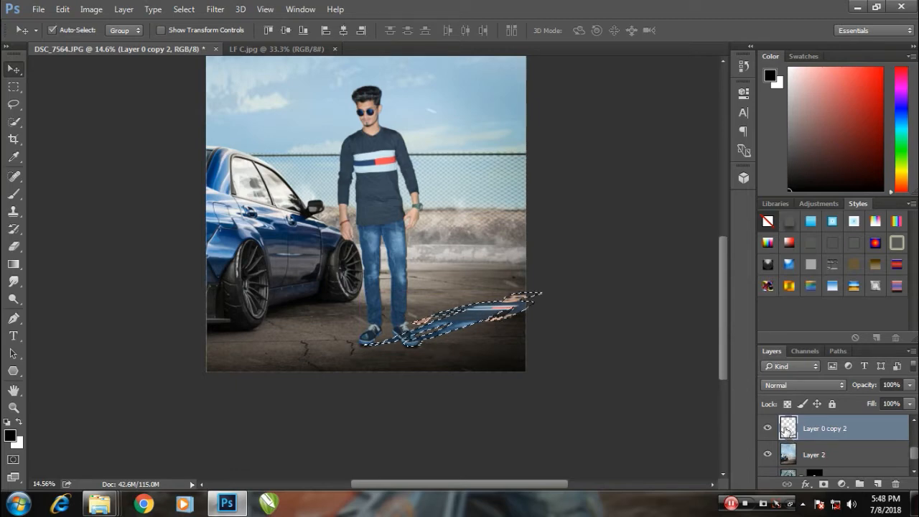
key(alt+BackSpace)
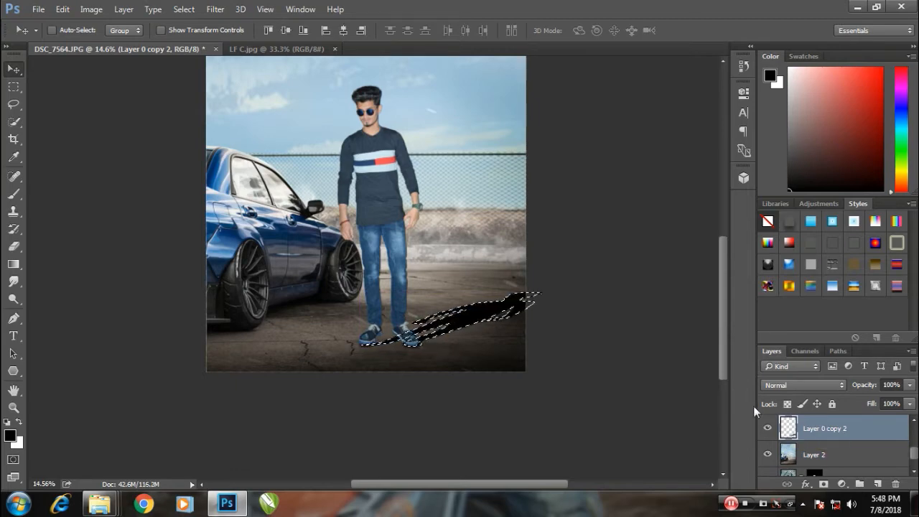
key(ctrl+d)
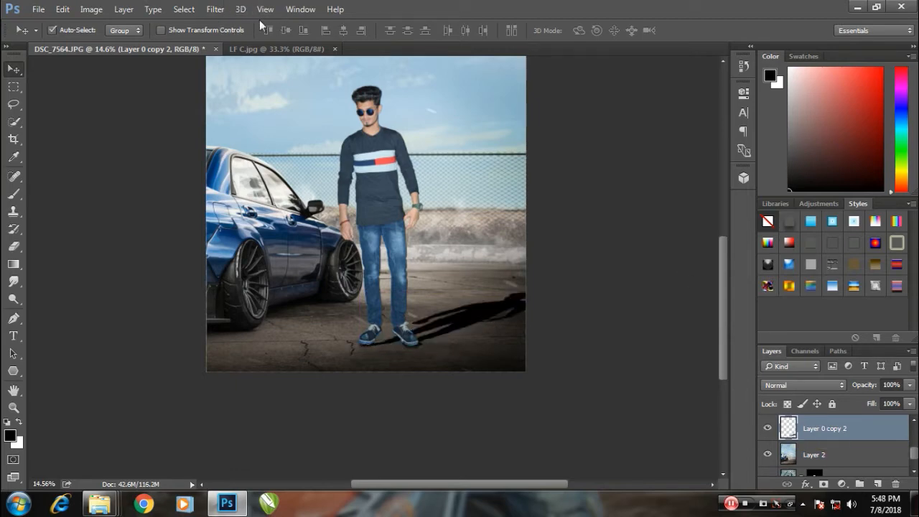
Soften the black cast shadow with a Gaussian Blur of 14.1 pixels radius.
click(215, 10)
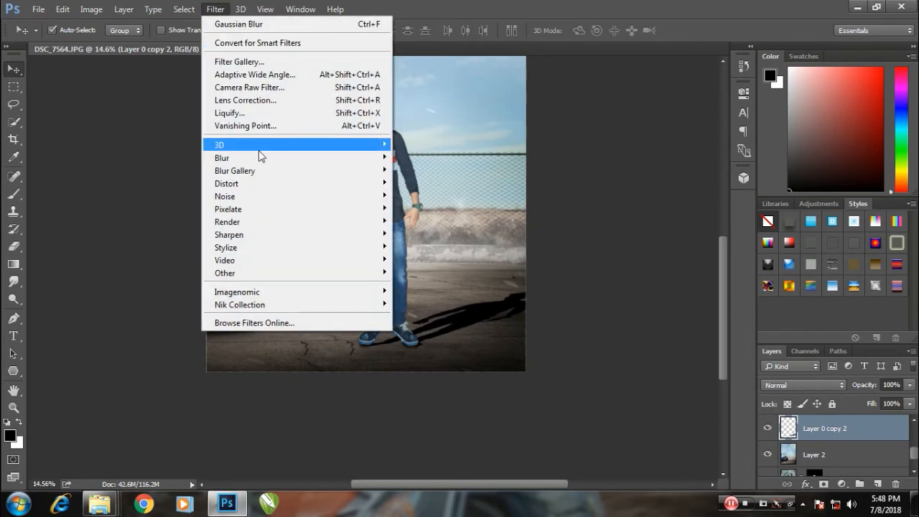
mouse_move(266, 157)
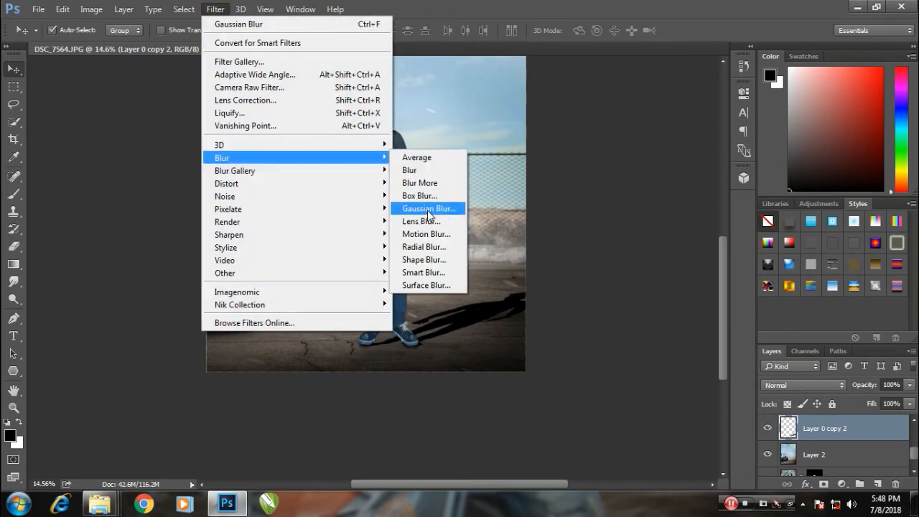
click(428, 209)
drag(575, 277, 589, 280)
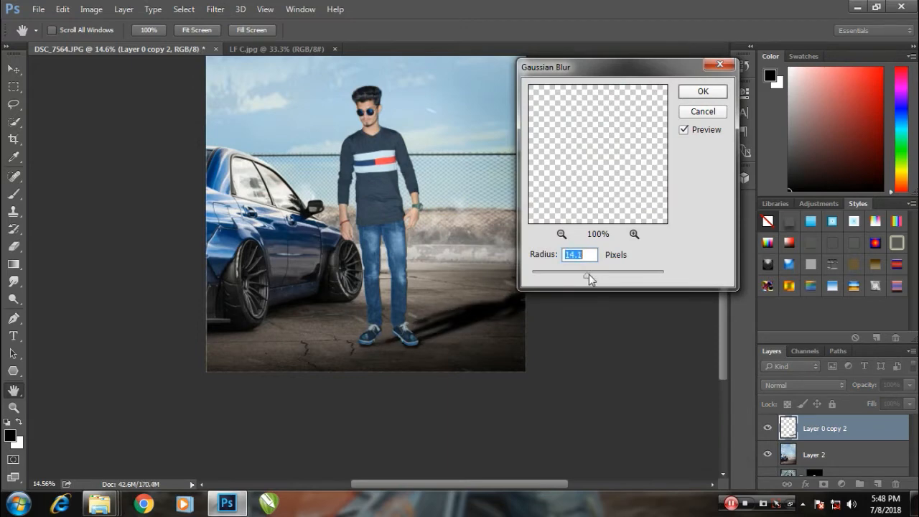
click(699, 99)
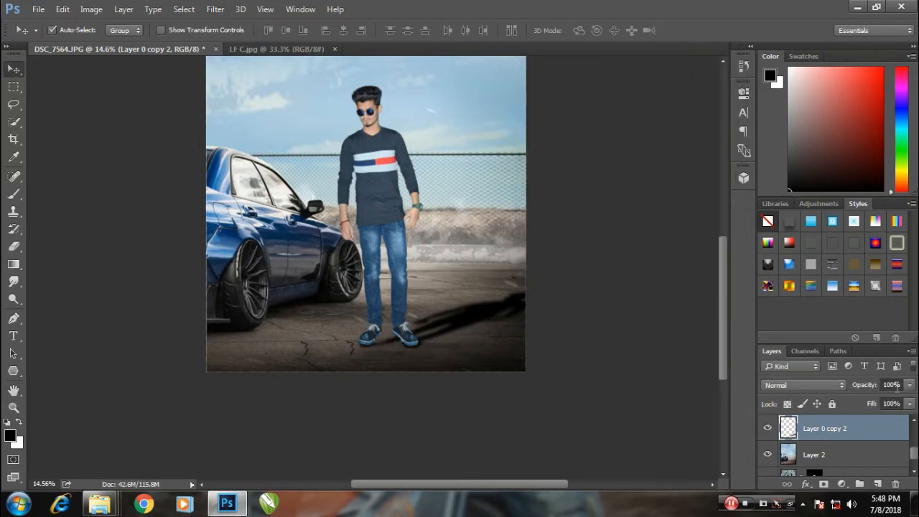
Fade the cast shadow layer, trying opacities of 20% and 35% before settling on 30%.
click(891, 384)
text(20)
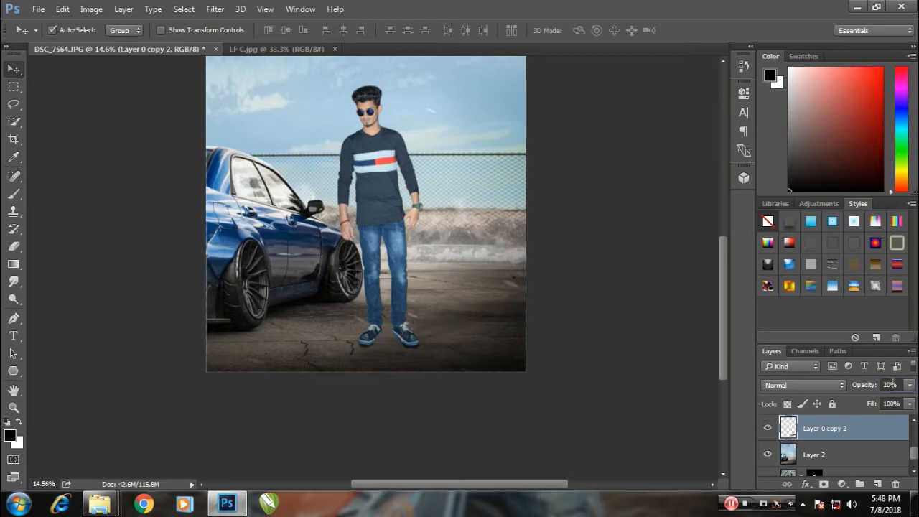
key(ctrl+0)
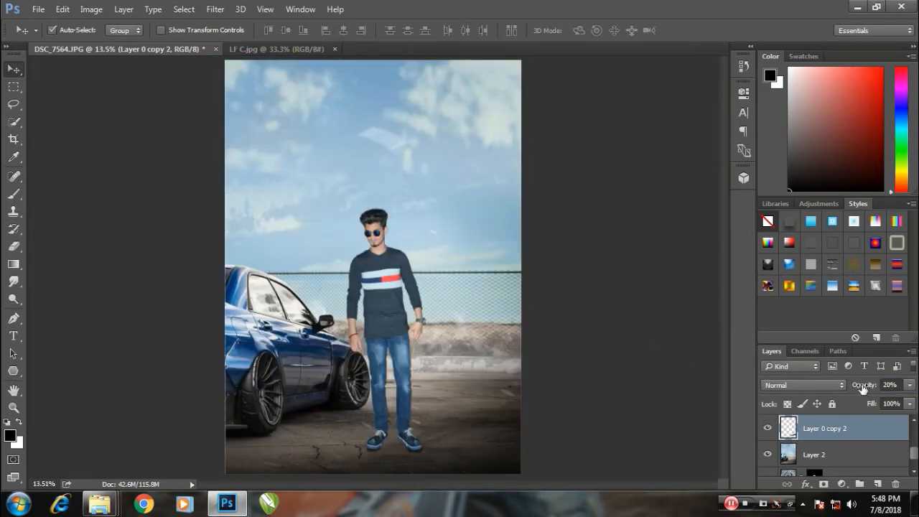
drag(862, 387, 867, 390)
click(890, 385)
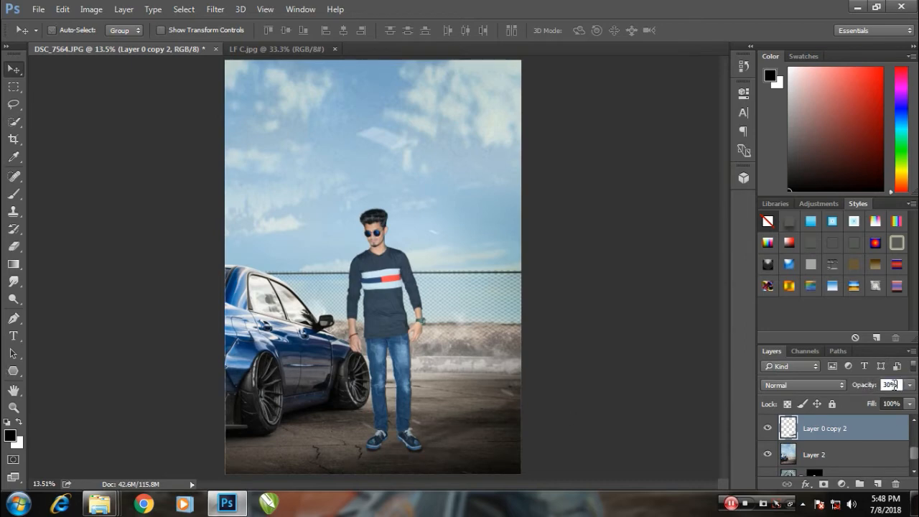
text(35)
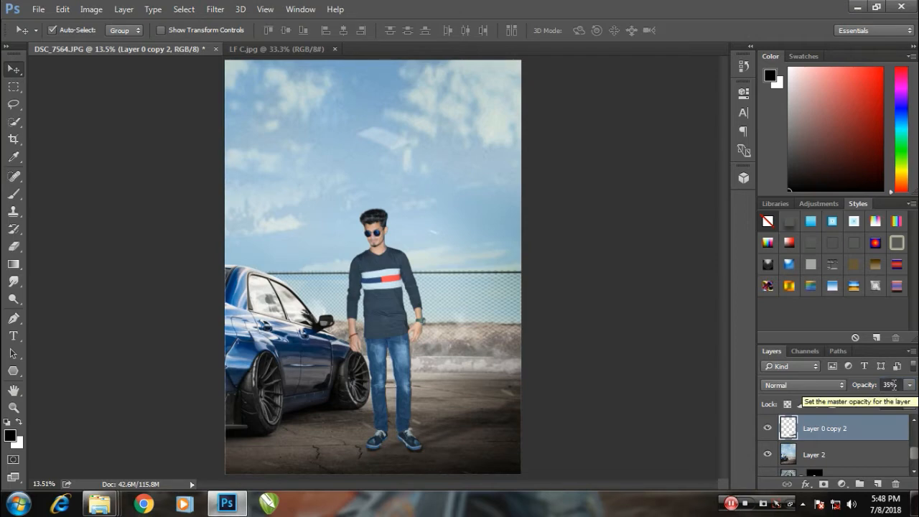
key(Return)
text(30)
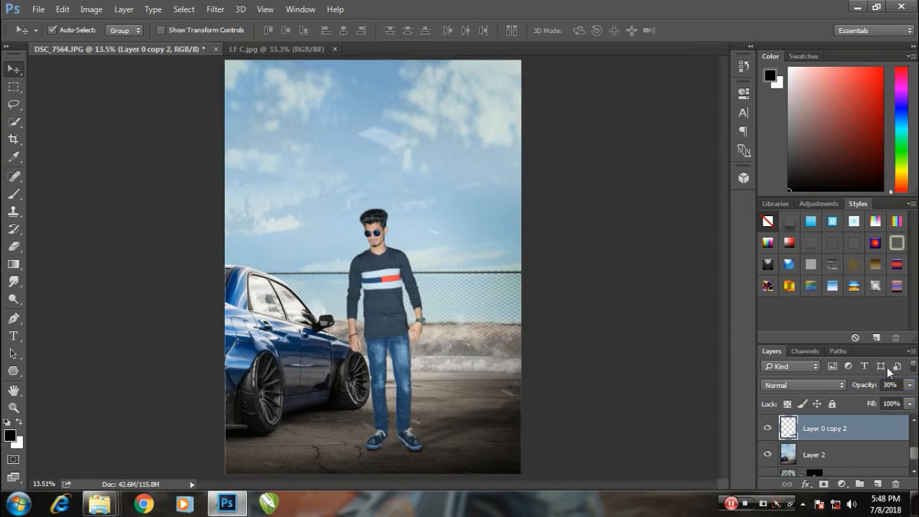
click(642, 201)
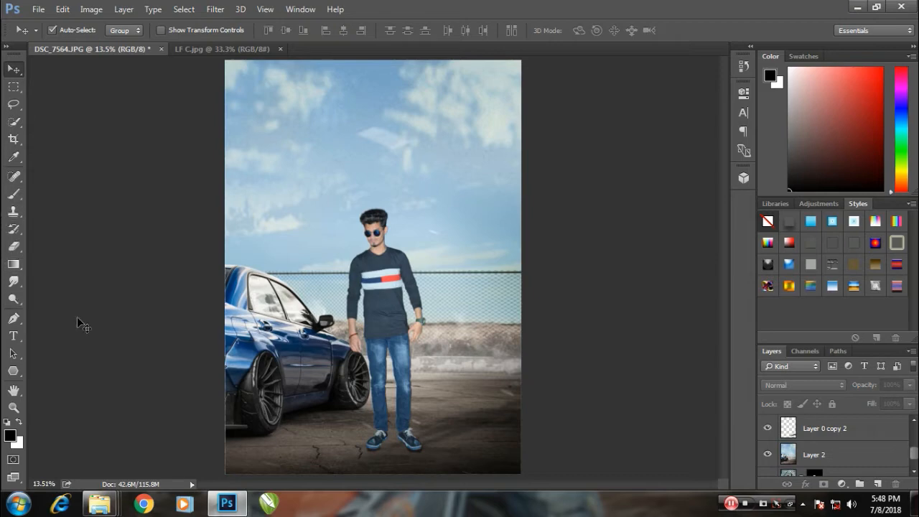
key(b)
scroll(830, 460, up, 2)
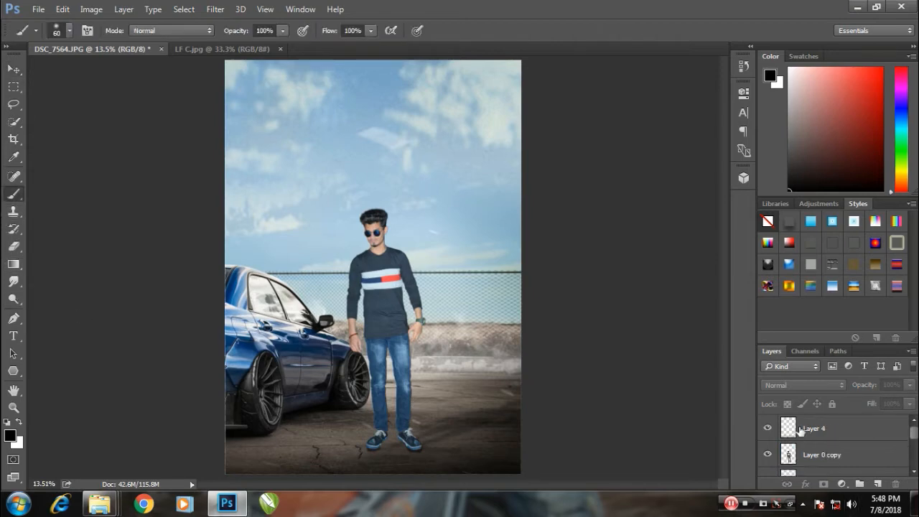
click(802, 431)
click(14, 68)
Start a Tilt-Shift blur on the car background layer, centring focus at the man's legs with the lower focus line beyond the image's bottom edge.
click(363, 108)
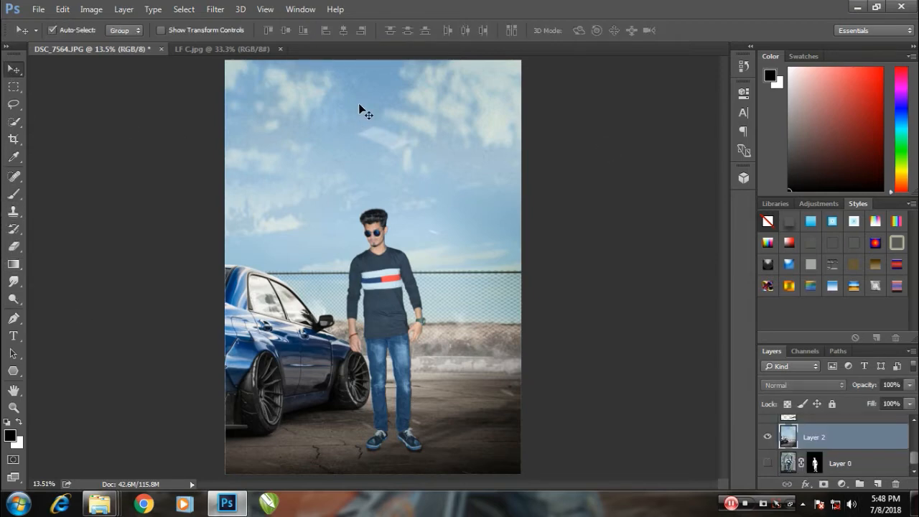
click(215, 9)
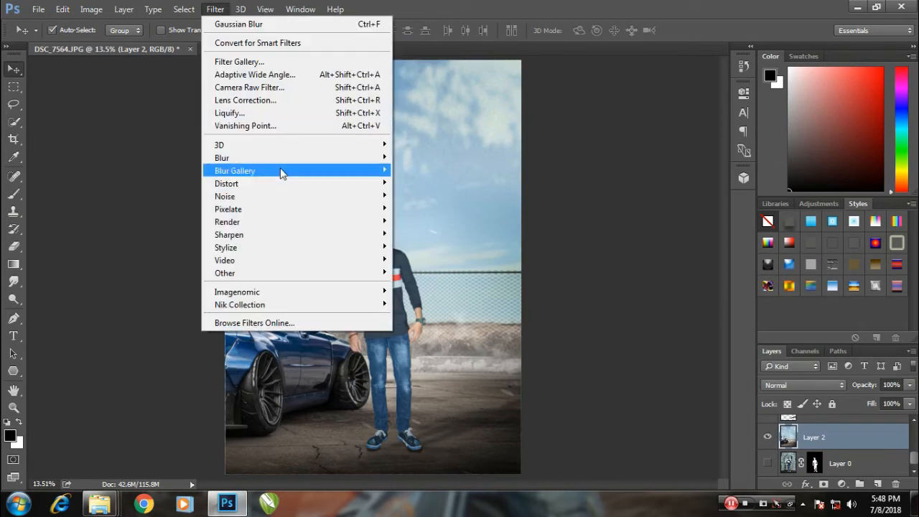
mouse_move(289, 159)
mouse_move(366, 171)
click(429, 196)
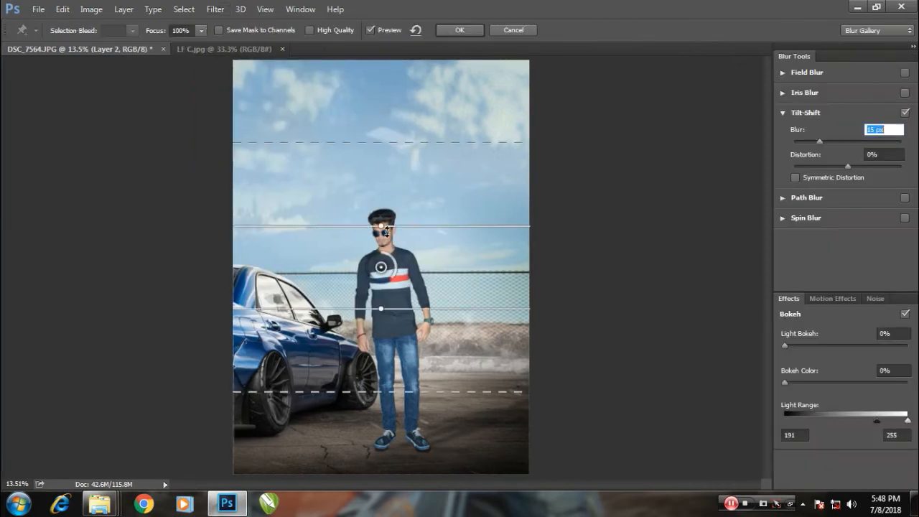
drag(381, 266, 377, 402)
drag(434, 394, 440, 382)
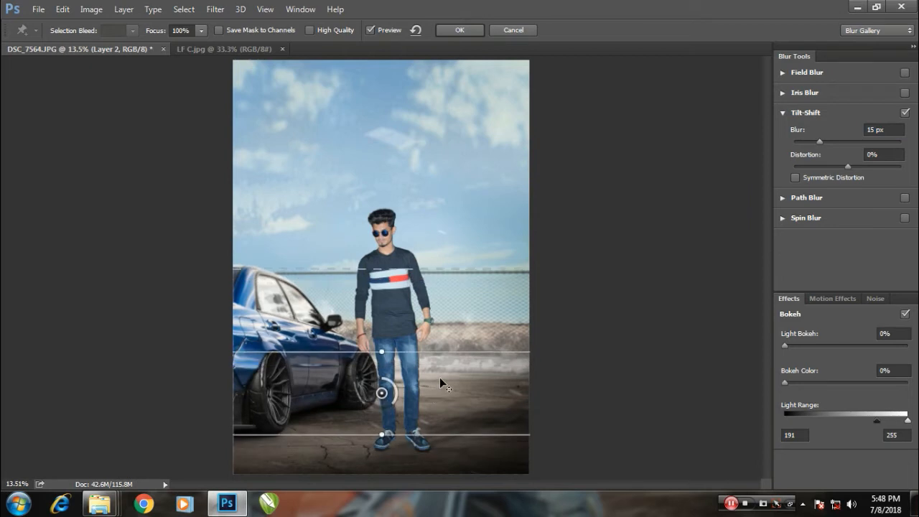
drag(431, 433, 428, 508)
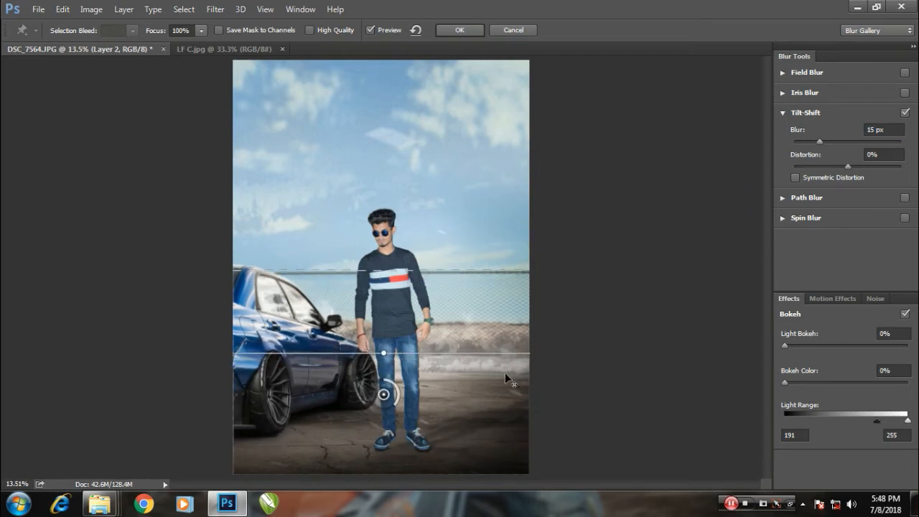
Set the tilt-shift blur to 123 px and raise the upper focus line to just above the fence, with the blur boundary at the man's hair.
drag(819, 141, 854, 146)
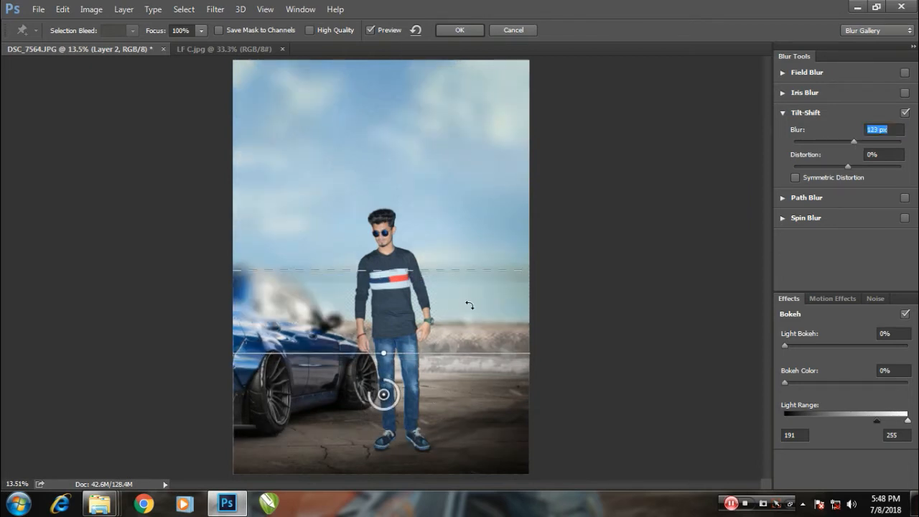
drag(457, 389, 457, 367)
drag(417, 244, 452, 189)
drag(451, 328, 450, 281)
drag(441, 145, 439, 232)
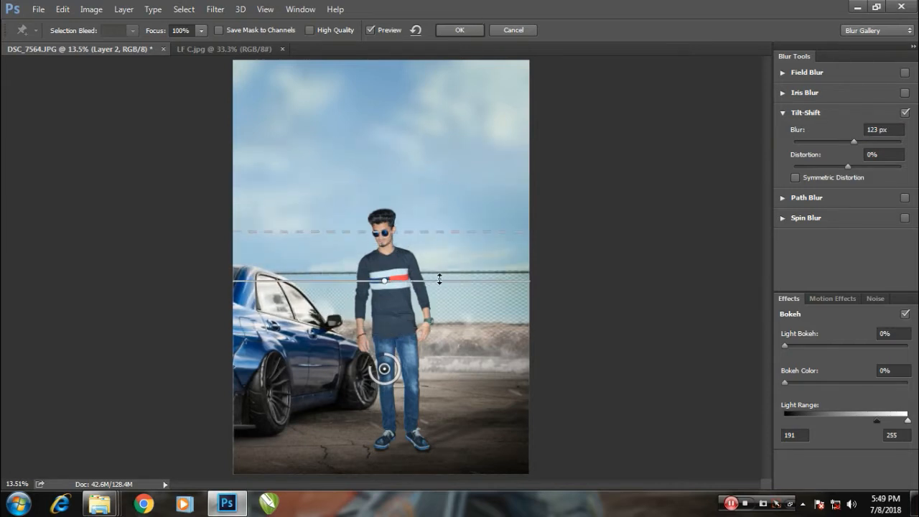
drag(441, 332, 441, 315)
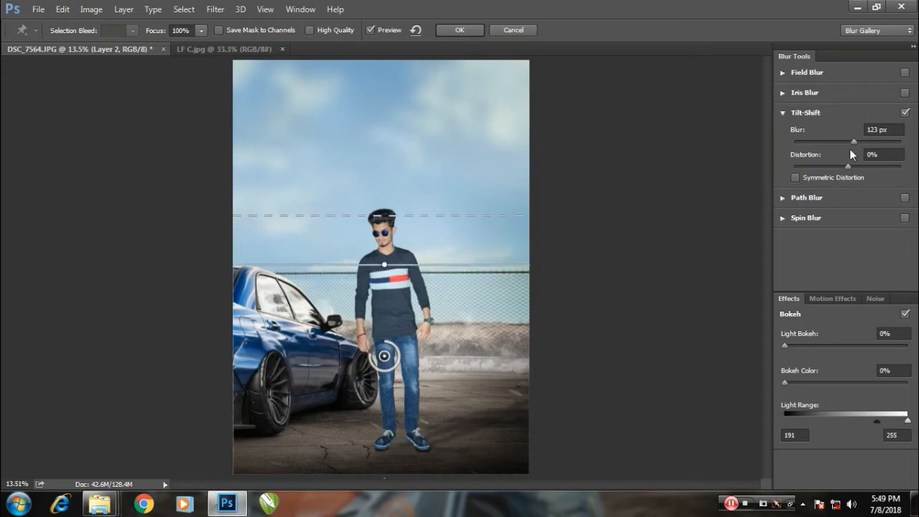
Reduce the blur to about 78 px, narrow the transition above the fence, fine-tune the blur amount and apply the Tilt-Shift.
mouse_move(852, 142)
mouse_down()
mouse_move(864, 148)
mouse_move(843, 155)
mouse_up()
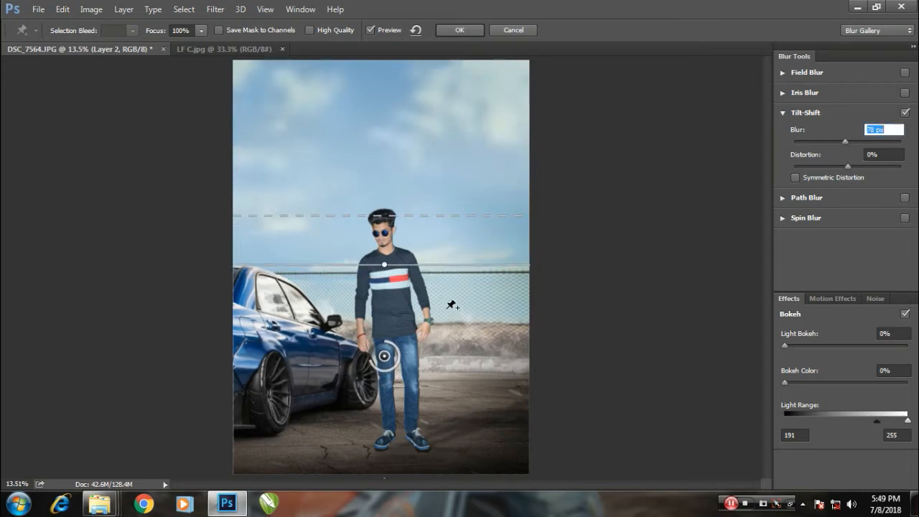
drag(440, 321, 441, 326)
drag(456, 270, 458, 254)
drag(463, 206, 471, 245)
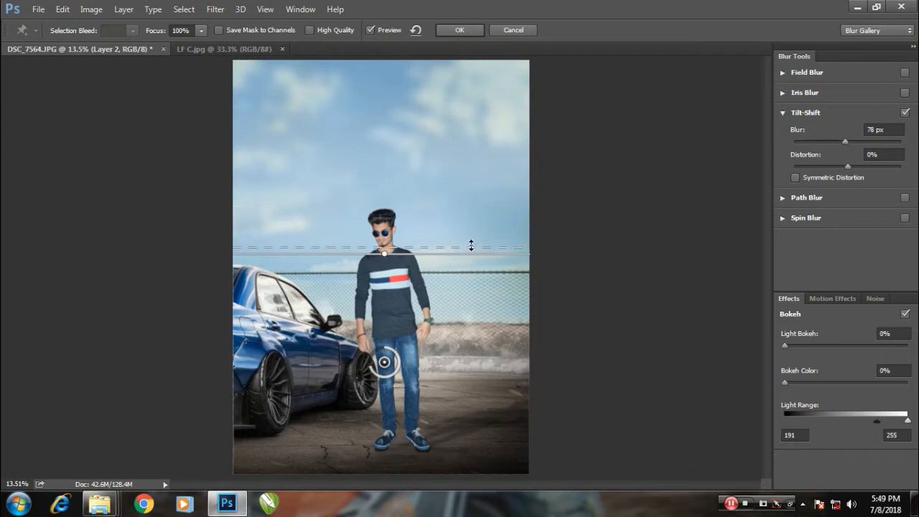
drag(443, 322, 442, 335)
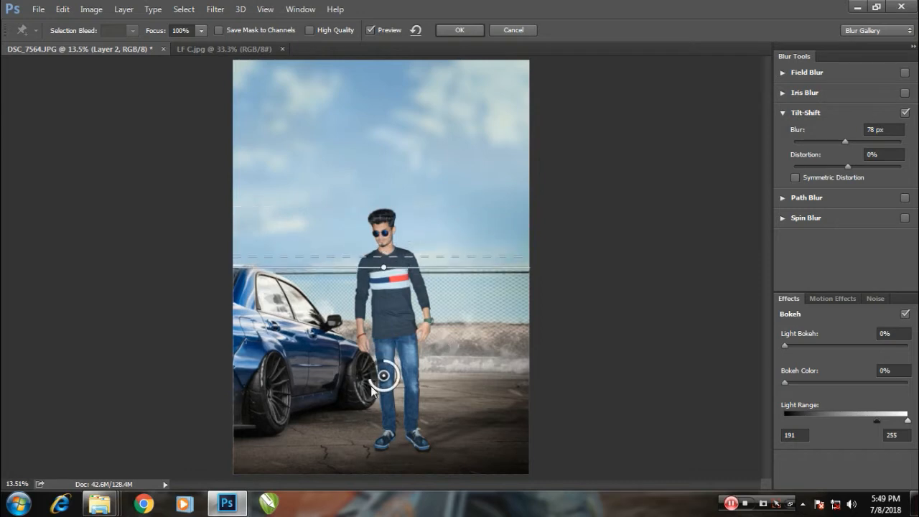
drag(844, 142, 842, 143)
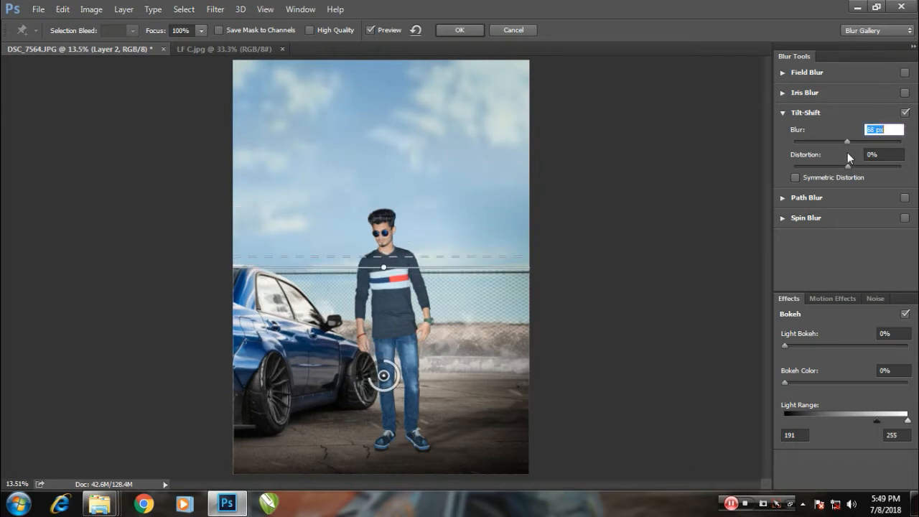
click(454, 32)
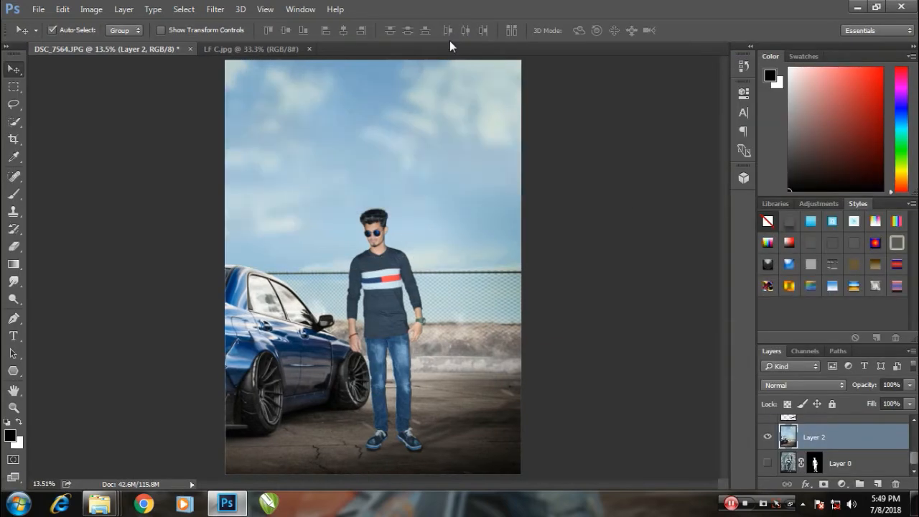
Stamp all visible layers into a new merged layer above Layer 4.
click(767, 437)
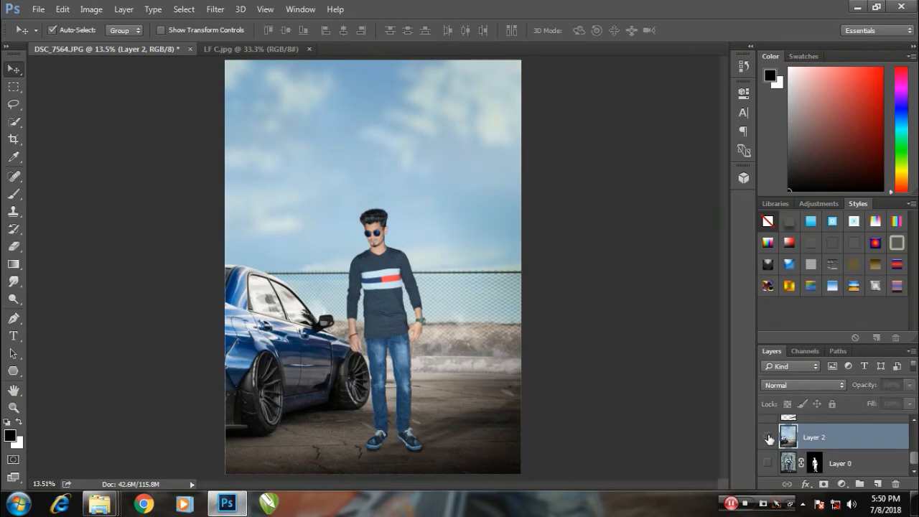
click(767, 436)
drag(316, 229, 393, 249)
scroll(393, 249, down, 5)
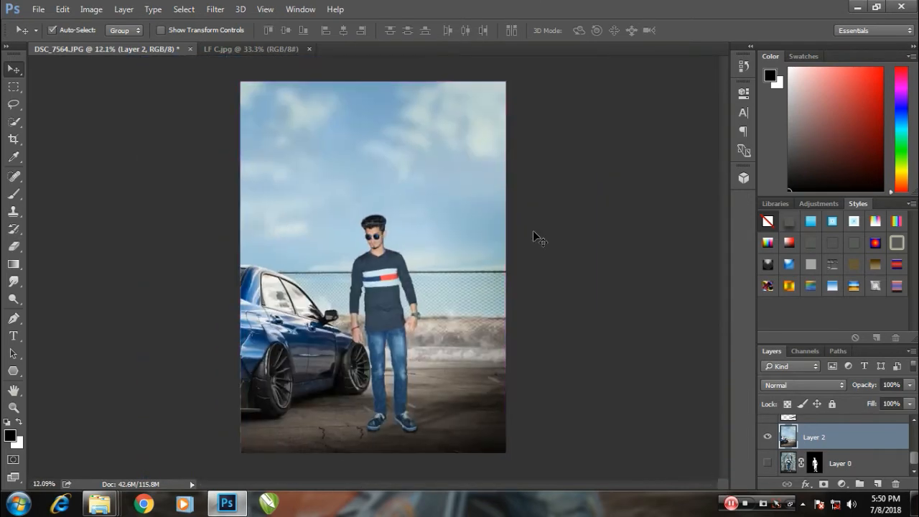
click(394, 273)
scroll(837, 438, up, 1)
click(853, 429)
key(ctrl+alt+shift+e)
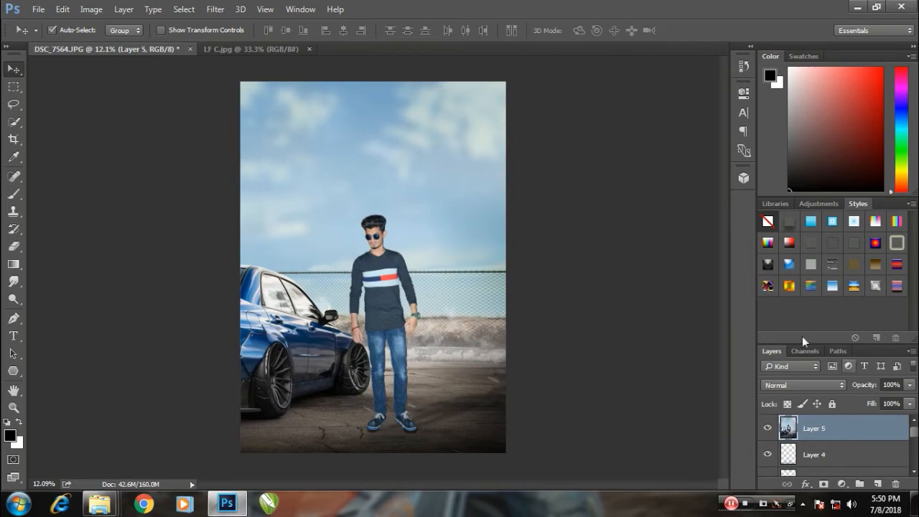
In Color Efex Pro 4, set Dark Contrasts to 62% detail, 8% brightness and -63% contrast, with control points near the man's hand beside the car.
click(217, 9)
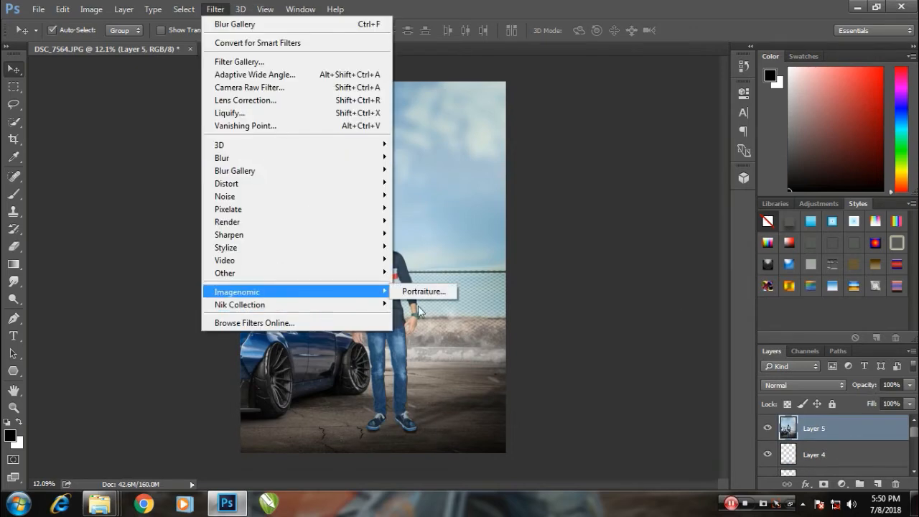
mouse_move(301, 304)
click(471, 311)
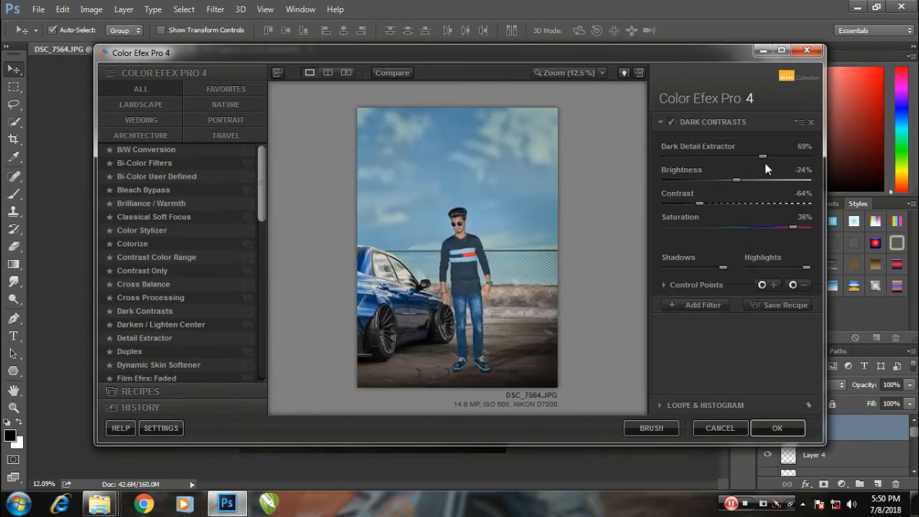
drag(767, 160, 706, 210)
click(372, 297)
drag(372, 297, 432, 244)
drag(433, 244, 441, 291)
drag(748, 182, 769, 183)
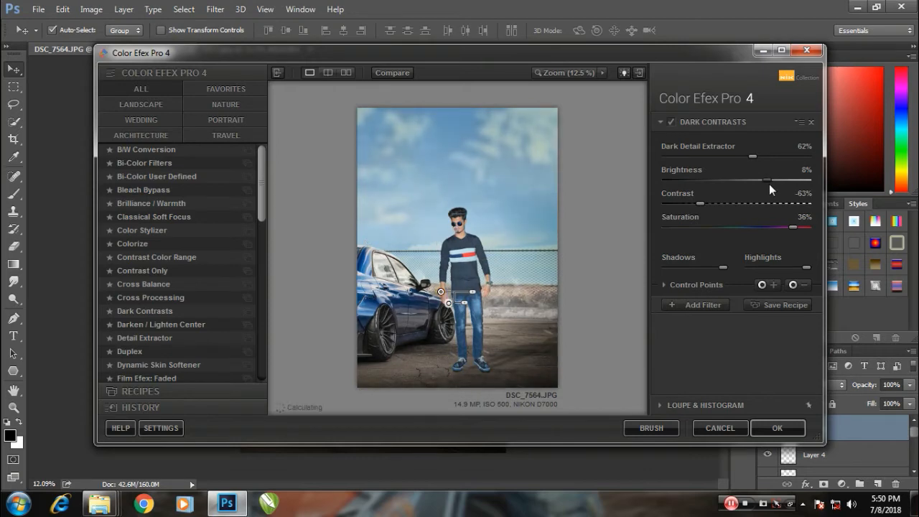
Add a Contrast Color Range filter to the stack with its Color set to 179°.
click(700, 304)
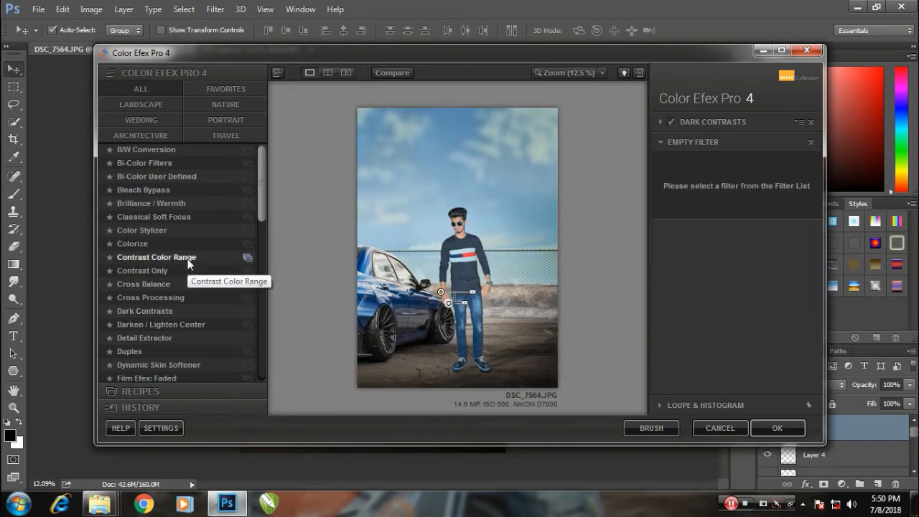
click(215, 256)
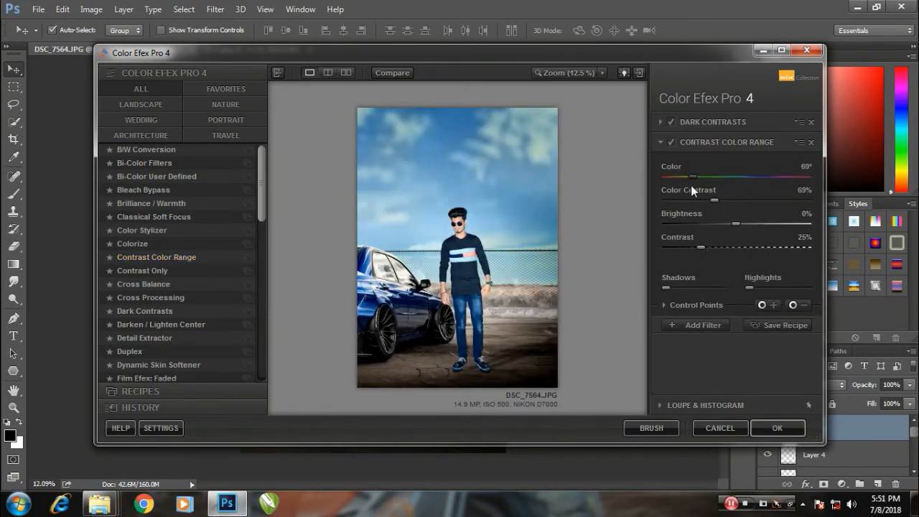
drag(690, 186, 742, 191)
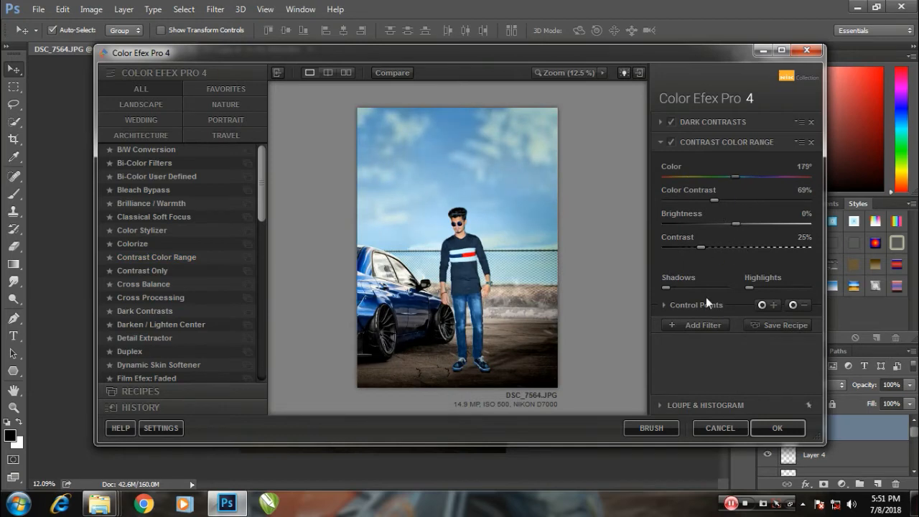
click(665, 304)
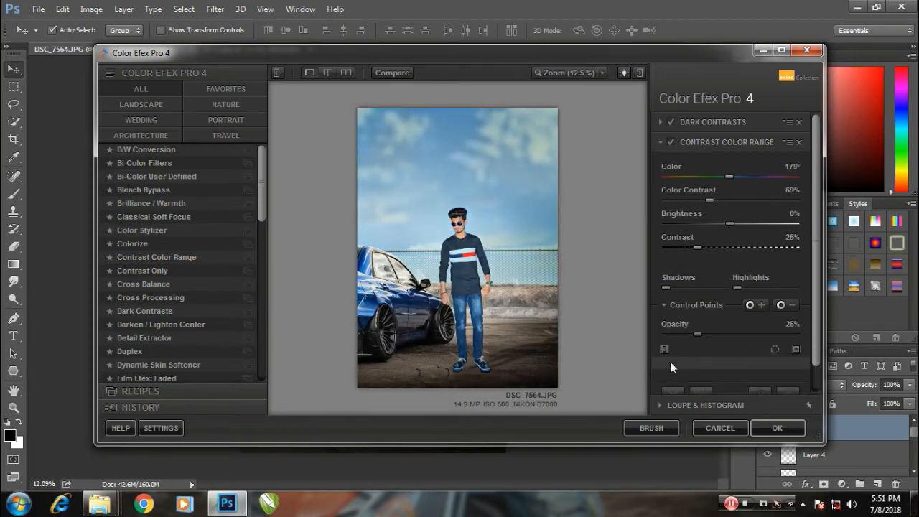
scroll(669, 361, down, 1)
Add a Detail Extractor filter with Detail Extractor at 11% and Saturation at 11%, checking the effect on the man's face.
click(691, 385)
click(151, 338)
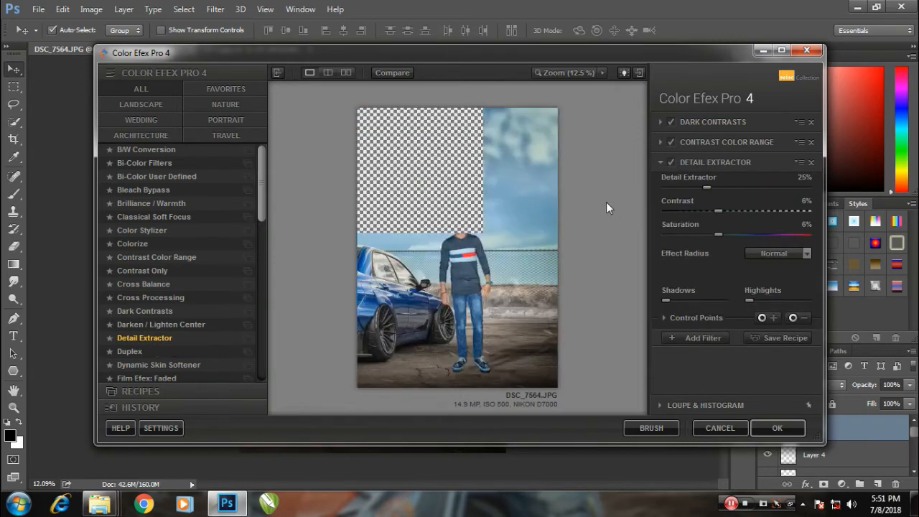
click(455, 190)
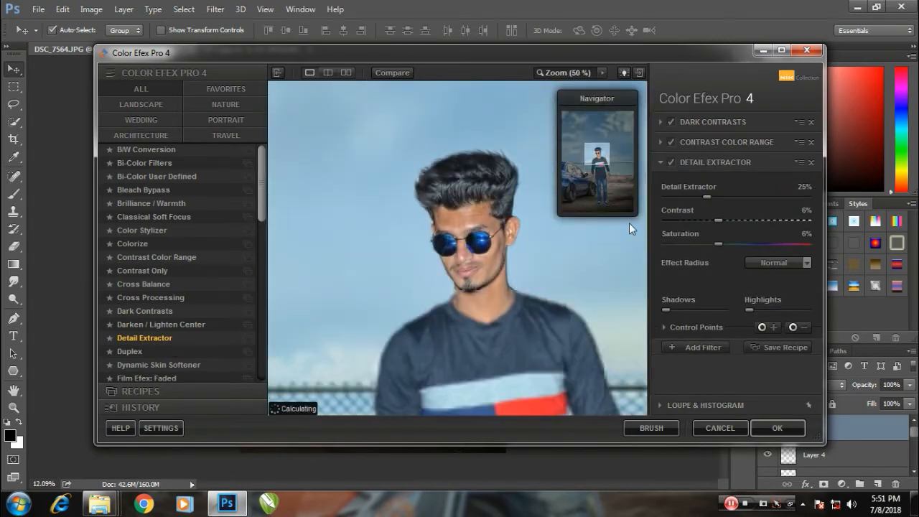
drag(706, 196, 682, 199)
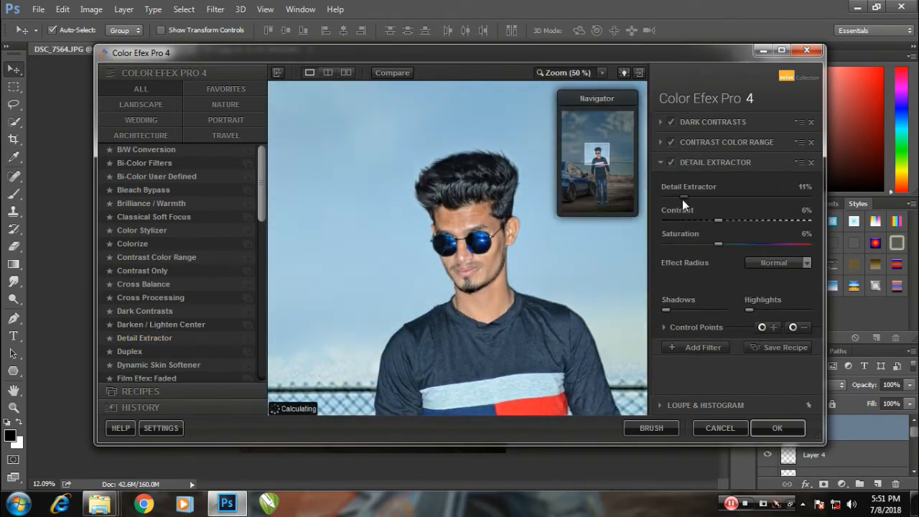
drag(720, 243, 723, 243)
scroll(614, 238, down, 1)
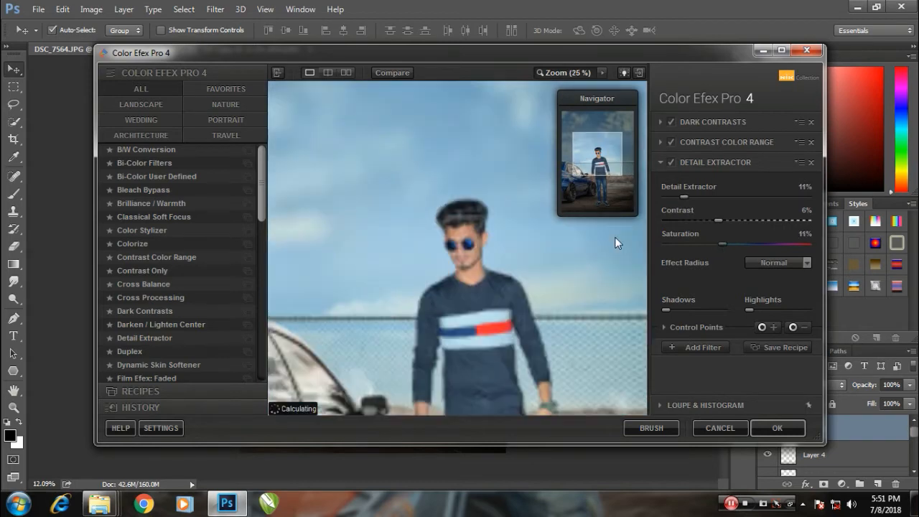
scroll(440, 318, down, 1)
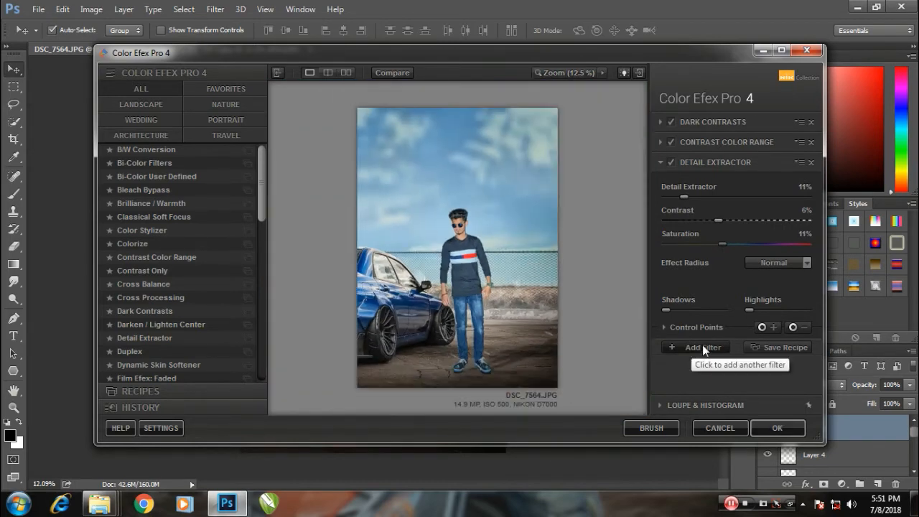
Add a Darken / Lighten Center filter, fine-tune its center and border luminosity, and apply the whole filter stack.
click(702, 348)
click(161, 324)
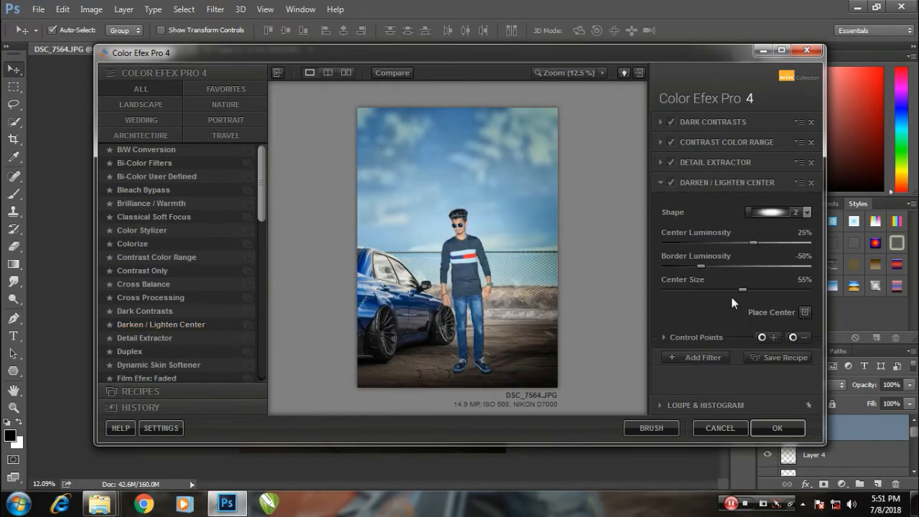
drag(751, 241, 749, 246)
mouse_move(701, 274)
mouse_down()
mouse_move(717, 269)
mouse_move(702, 269)
mouse_up()
click(707, 356)
click(768, 427)
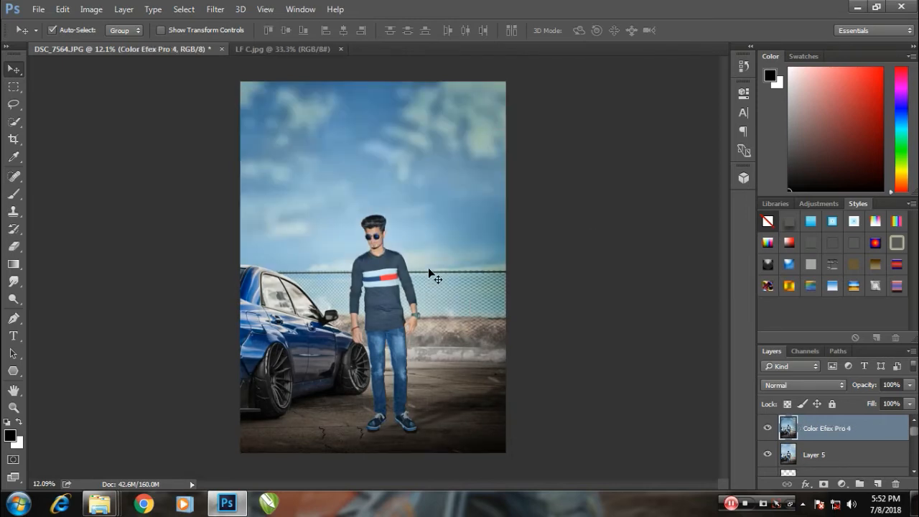
Examine the filtered composite up close around the man and the car, undoing any stray shifts of the filtered layer.
key(ctrl+plus)
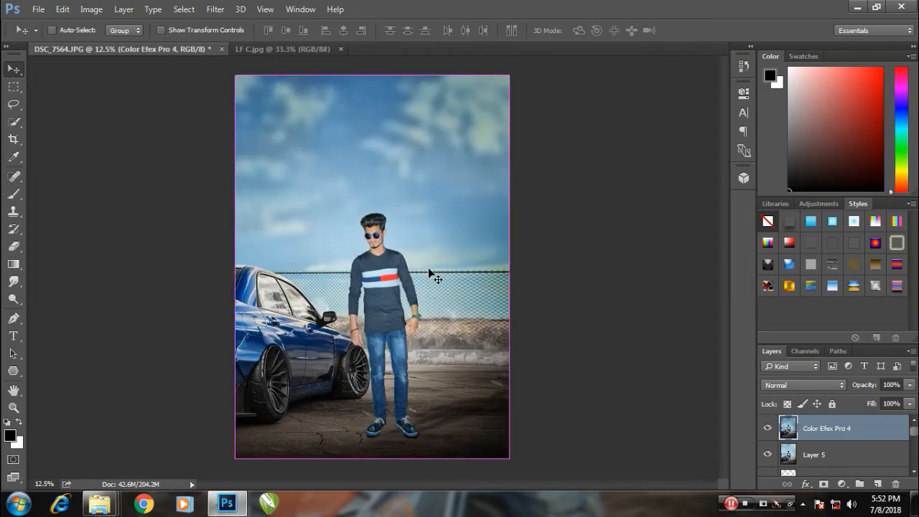
drag(358, 303, 373, 295)
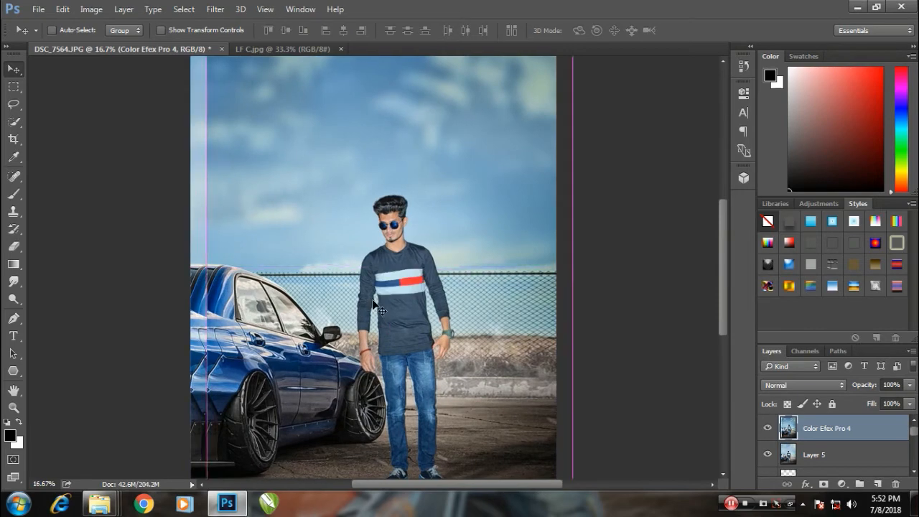
key(ctrl+z)
key(ctrl+plus)
drag(214, 305, 269, 297)
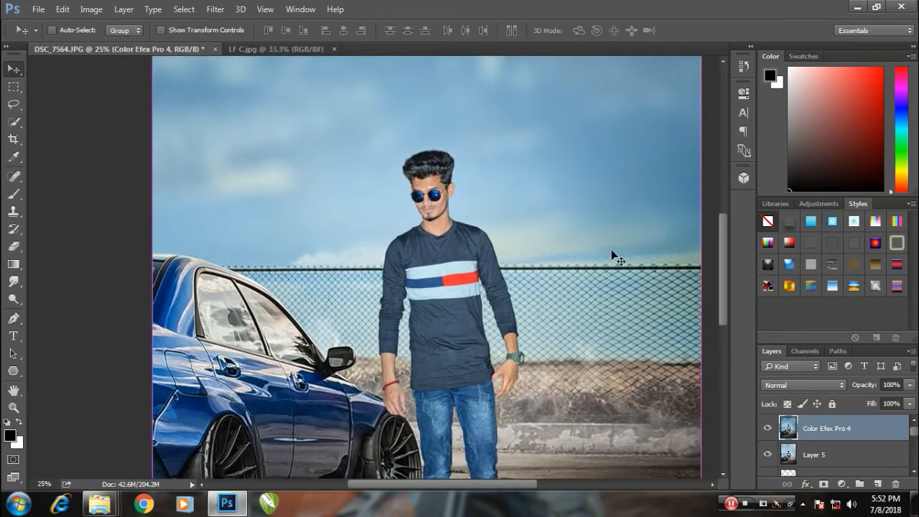
drag(610, 249, 635, 249)
key(ctrl+z)
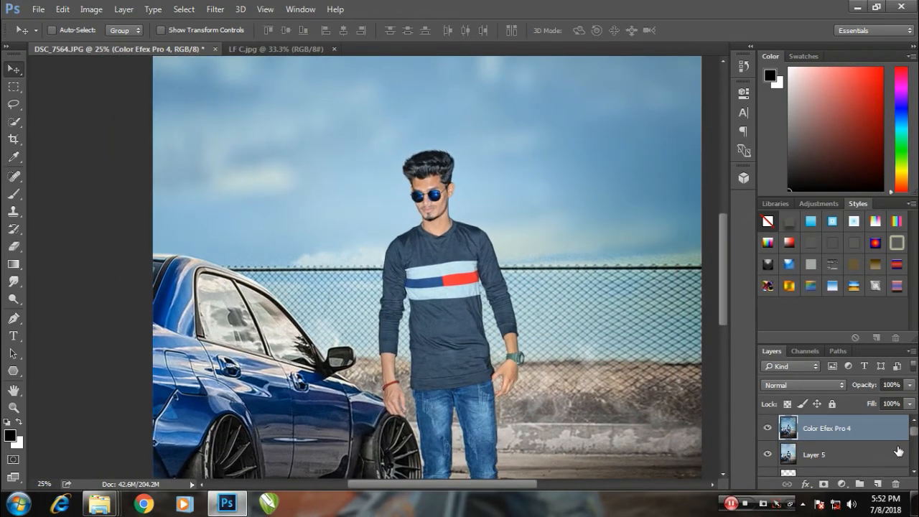
key(ctrl+0)
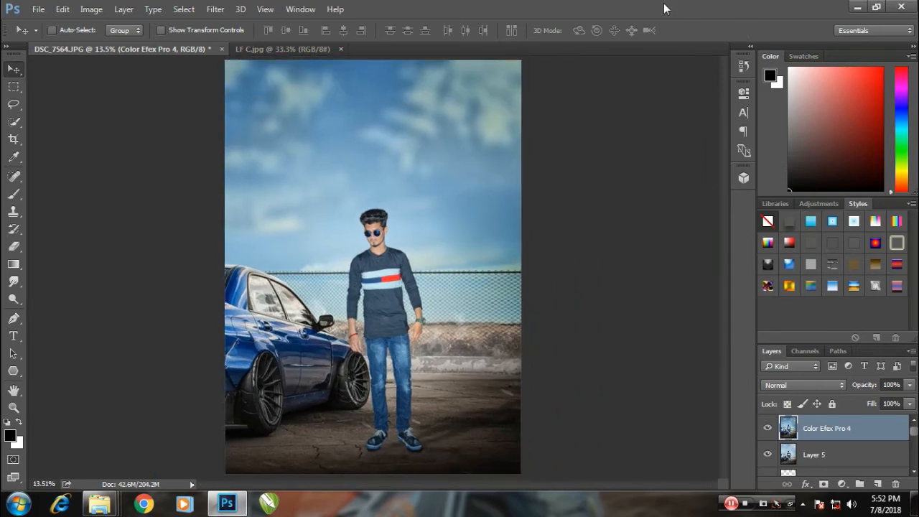
Compare the image with the Color Efex Pro 4 layer hidden and shown, and set that layer's opacity to 84%.
key(ctrl+alt+shift+e)
key(Delete)
click(767, 427)
click(767, 428)
drag(866, 388, 858, 390)
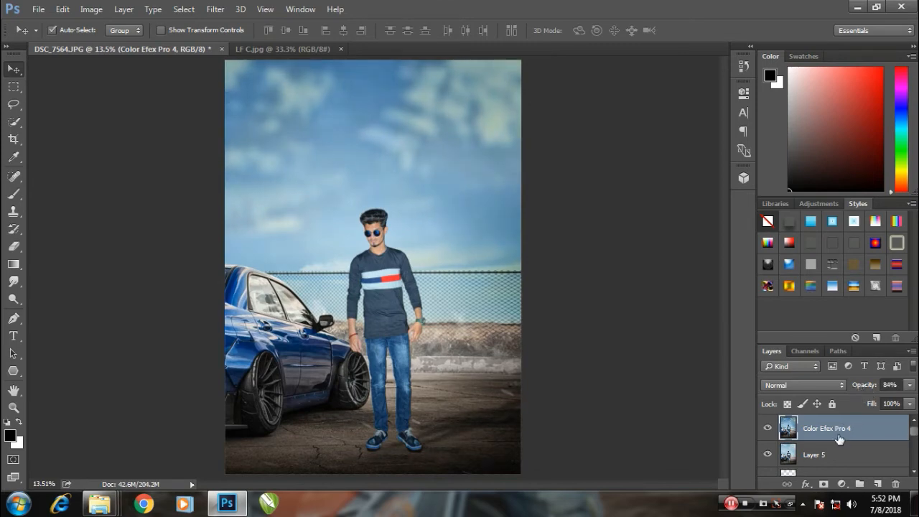
Stamp all visible layers into a new top layer and open it in the Camera Raw filter.
key(ctrl+shift+alt+e)
click(215, 8)
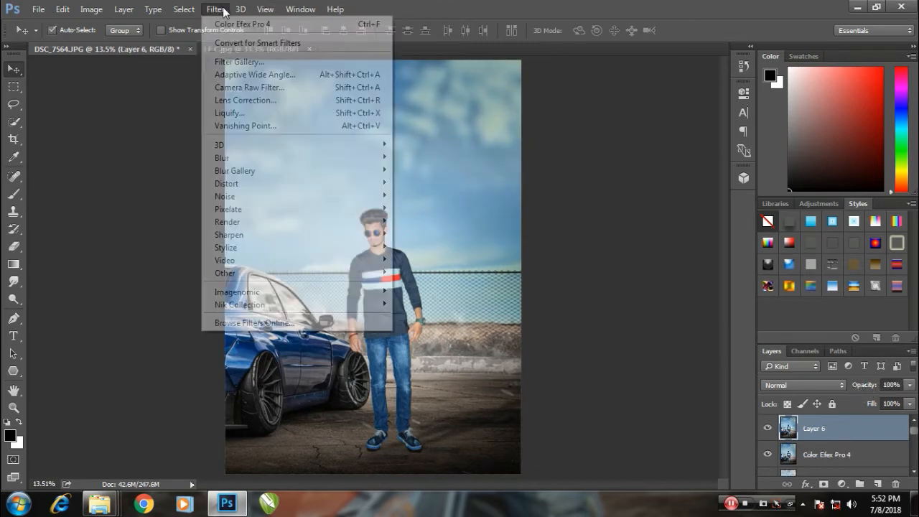
click(316, 88)
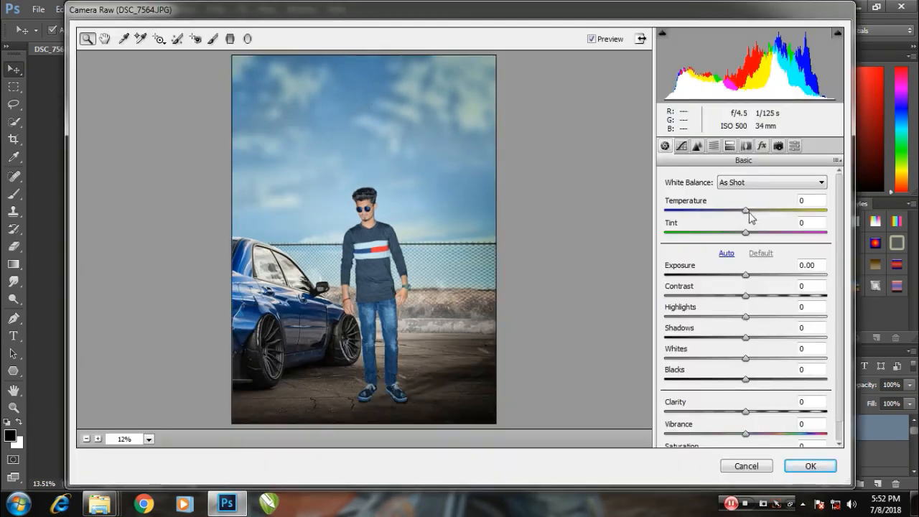
Set Vibrance to +14, Highlights to +5, Shadows to +27, Whites to -20 and Blacks to -32 in the basic adjustments.
scroll(750, 435, down, 1)
mouse_move(745, 414)
mouse_down()
mouse_move(791, 414)
mouse_move(756, 415)
mouse_up()
scroll(748, 402, up, 1)
click(744, 295)
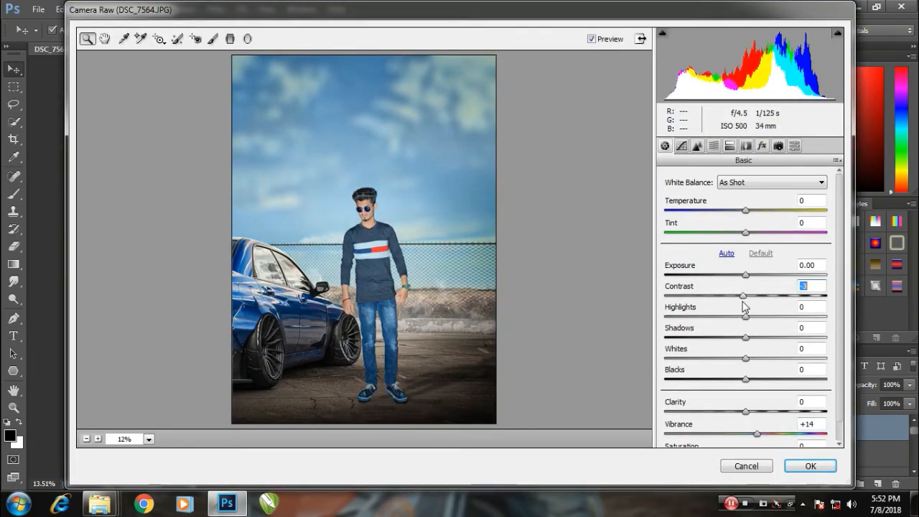
drag(746, 317, 767, 337)
drag(745, 379, 722, 388)
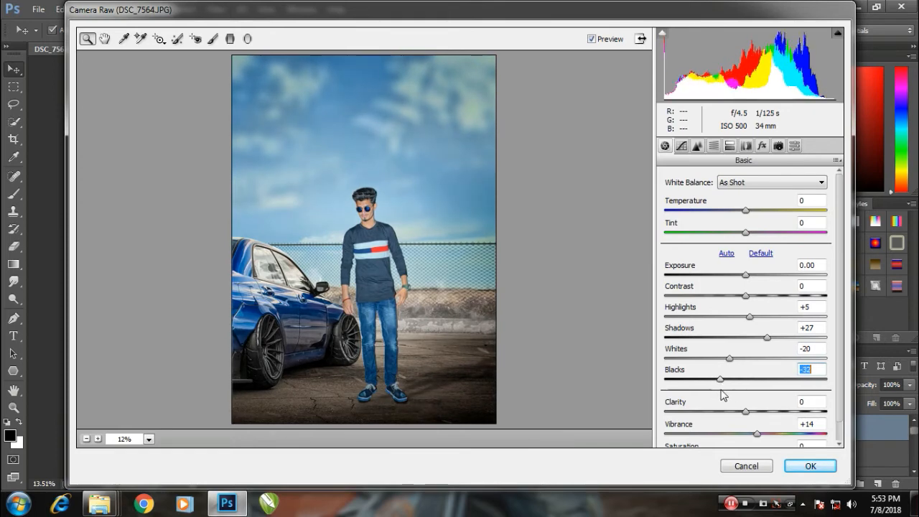
Raise the Oranges luminance to +33 in the HSL adjustments.
click(729, 147)
click(713, 146)
click(744, 196)
drag(749, 263, 773, 263)
click(697, 146)
click(713, 145)
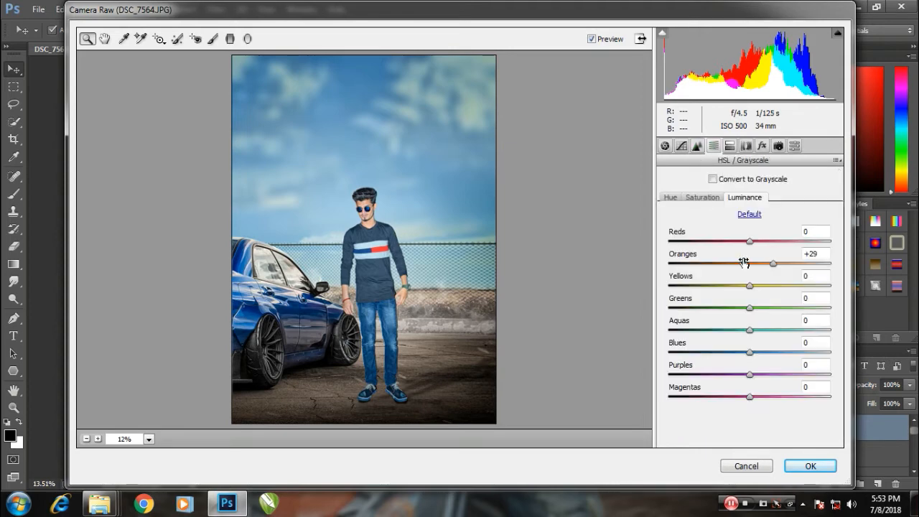
click(773, 263)
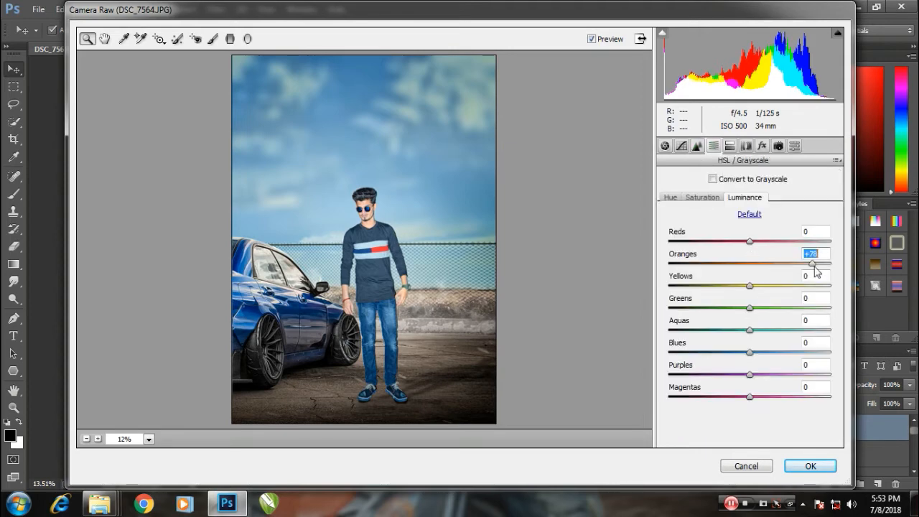
Set the sharpening Amount to about 38 and add a light luminance noise reduction.
click(696, 146)
drag(669, 310, 705, 311)
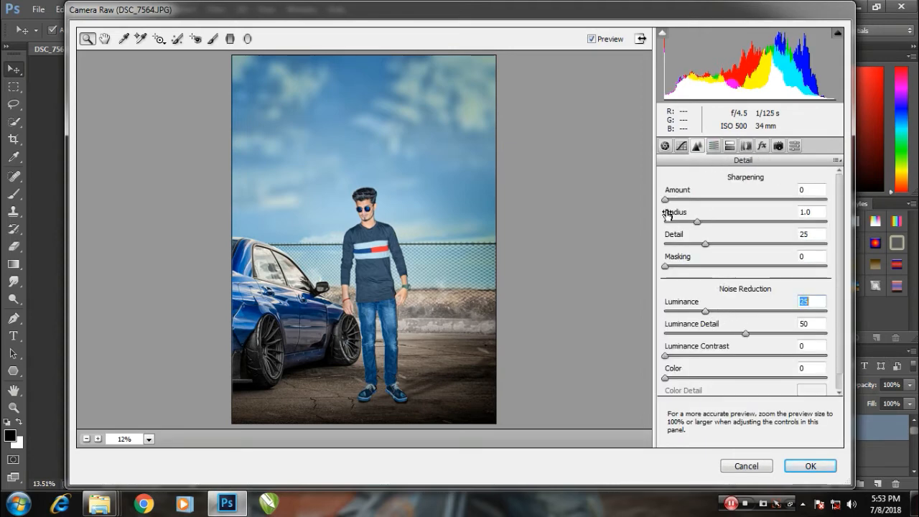
drag(671, 201, 703, 218)
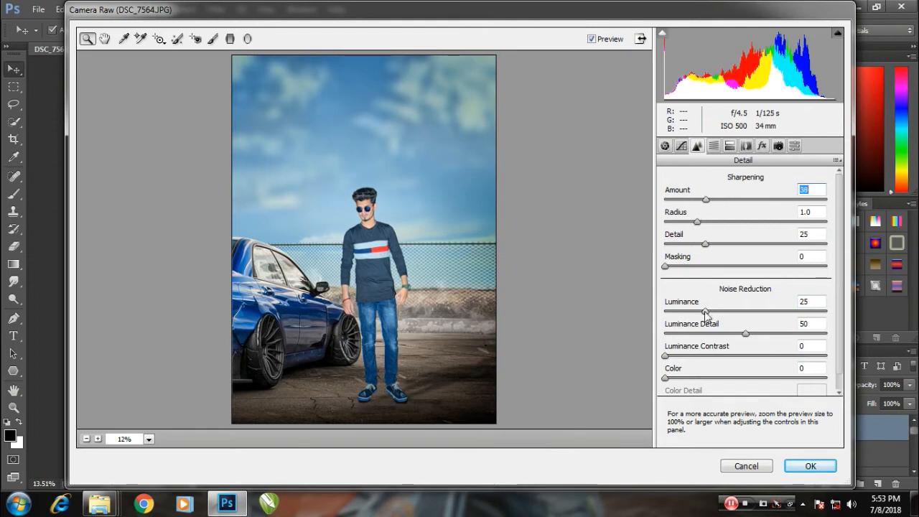
drag(705, 311, 695, 312)
Set Exposure to +0.05, keep Clarity at 0 and raise the Shadows further in the basic adjustments.
click(681, 145)
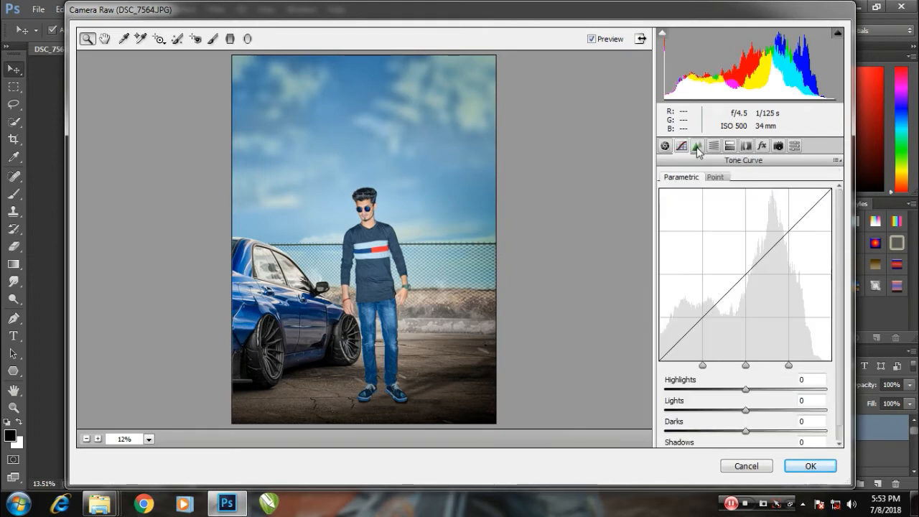
click(665, 145)
drag(745, 274, 746, 279)
double_click(750, 277)
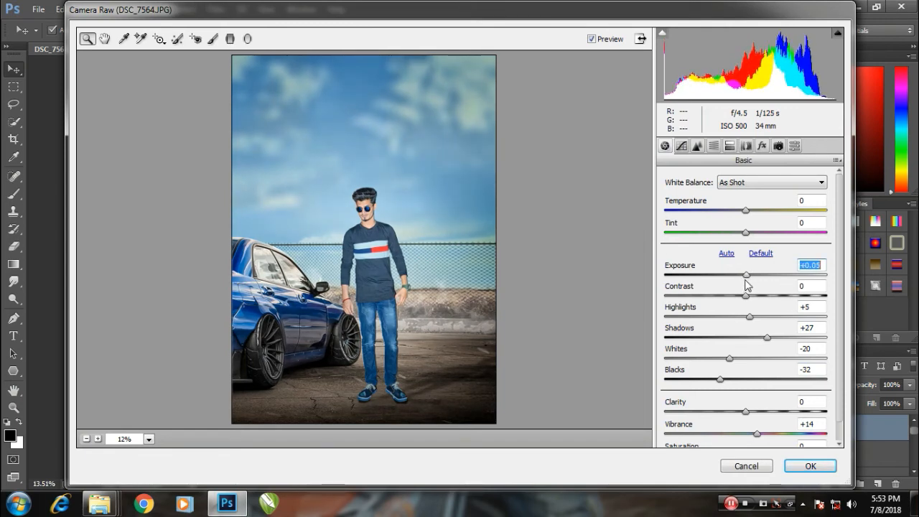
scroll(742, 420, down, 1)
mouse_move(748, 391)
mouse_down()
mouse_move(775, 389)
mouse_move(743, 391)
mouse_up()
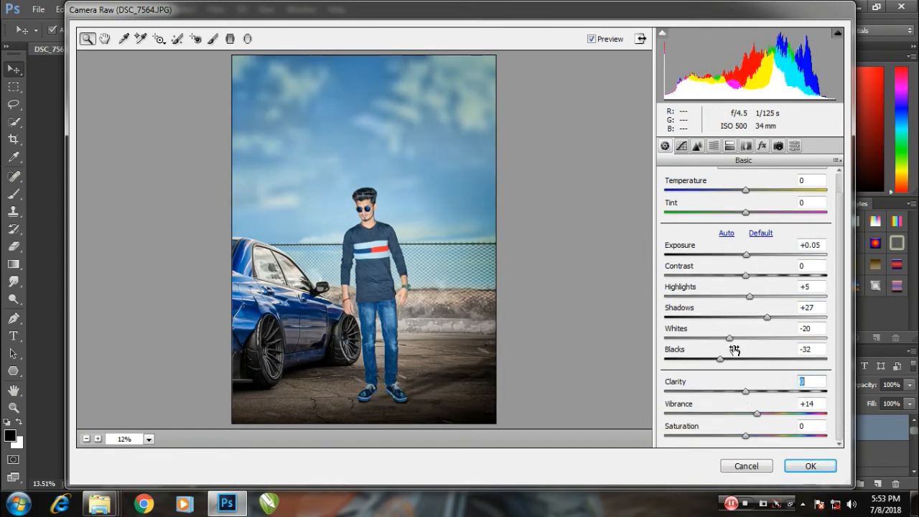
scroll(729, 330, up, 1)
drag(768, 336, 790, 339)
Set the Blues saturation to +40 in the HSL adjustments and try the Yellows saturation at -100.
click(745, 146)
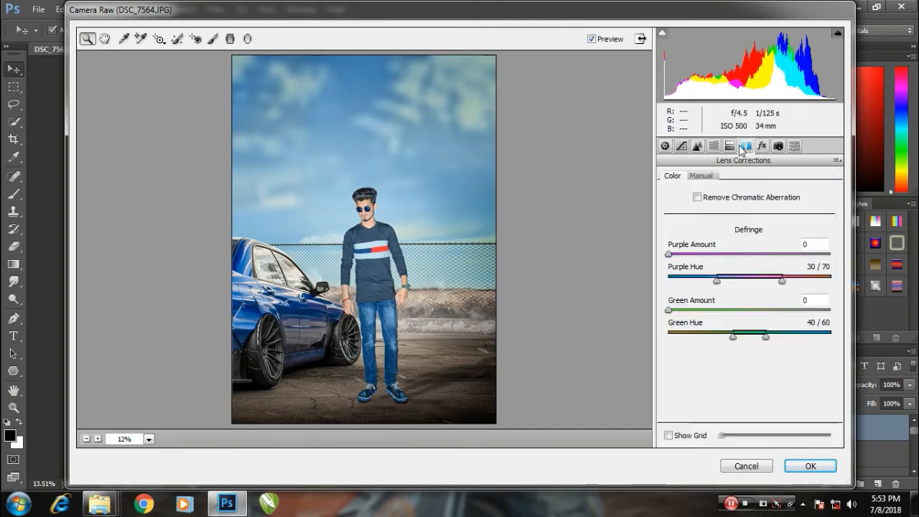
click(713, 146)
drag(748, 351, 786, 365)
click(714, 198)
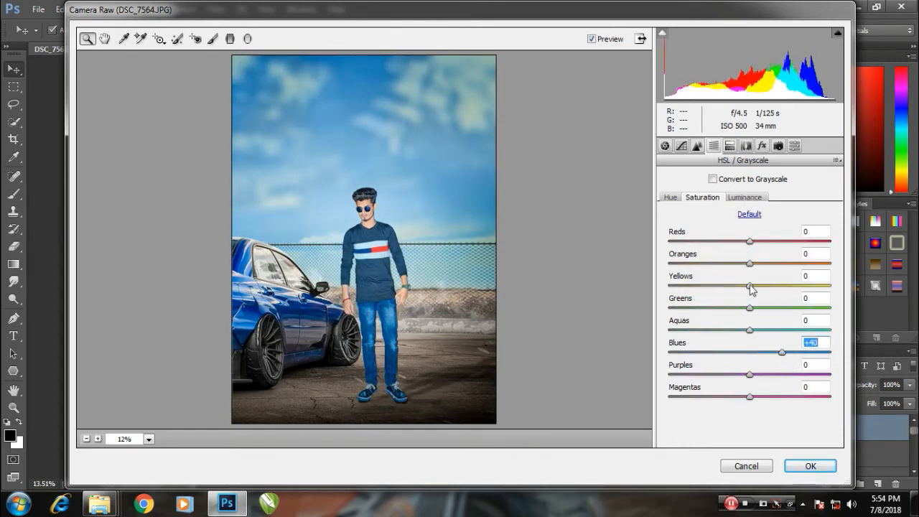
drag(750, 288, 668, 287)
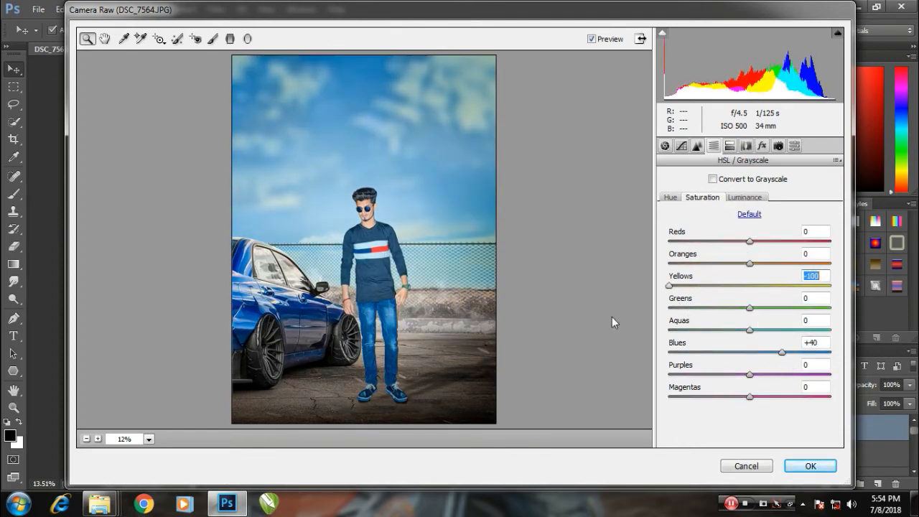
drag(612, 317, 792, 313)
Set the HSL luminance of Yellows to +38, Greens to +24 and Blues to +14.
click(744, 197)
drag(749, 286, 769, 307)
click(701, 198)
click(744, 198)
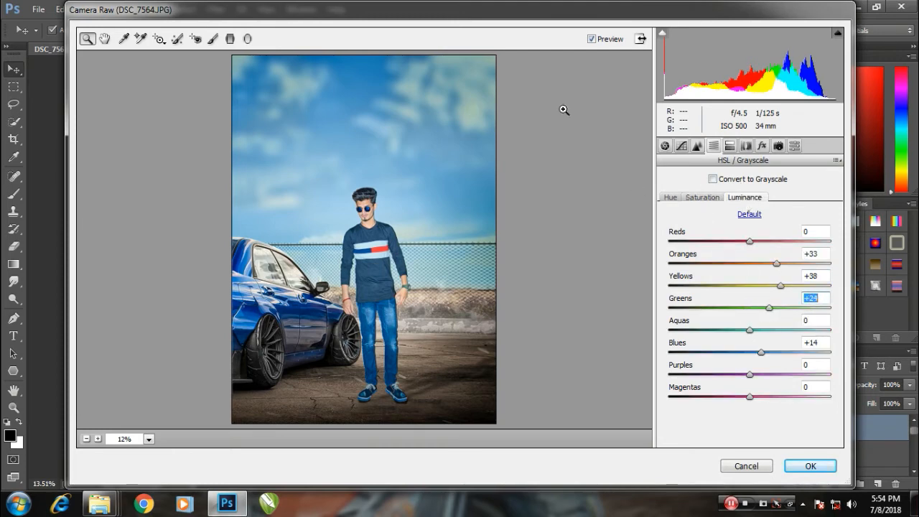
Add a radial filter centred on the man and reshape its ellipse to enclose the man and the car.
click(247, 38)
drag(364, 262, 456, 392)
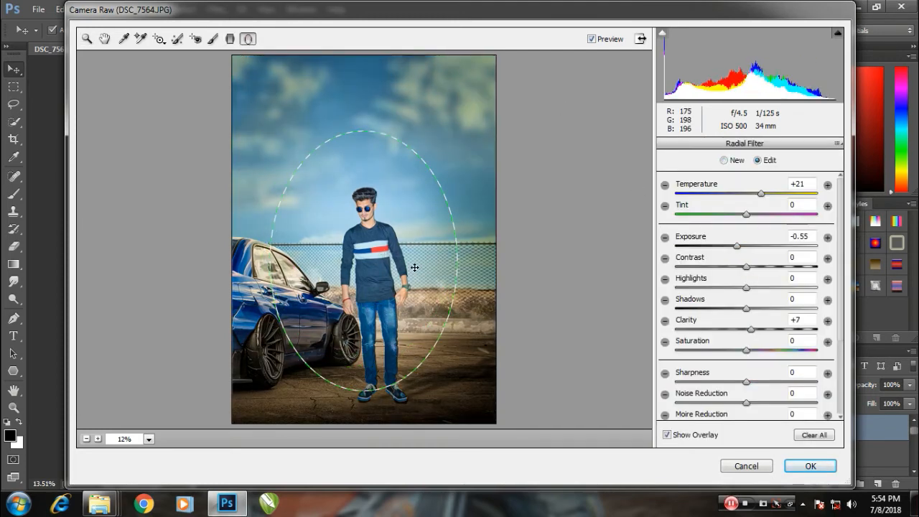
drag(457, 262, 490, 275)
drag(400, 277, 346, 287)
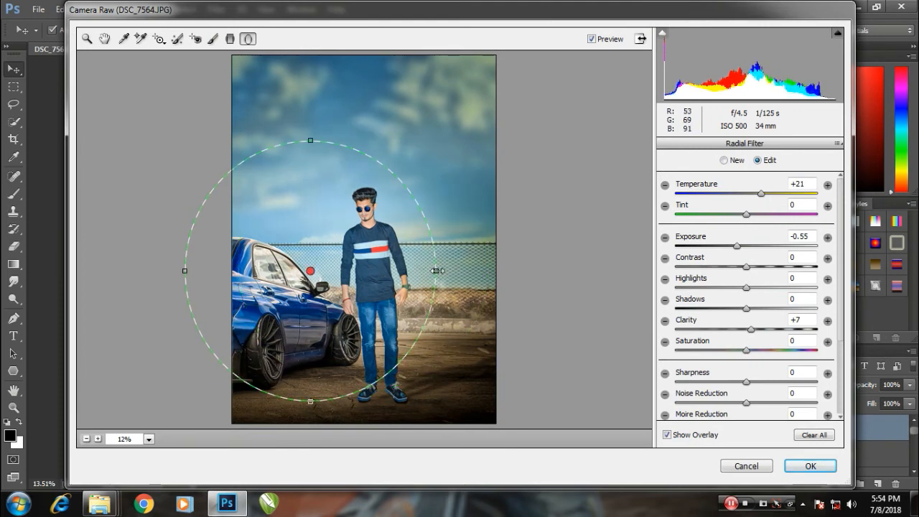
drag(437, 270, 500, 271)
drag(428, 260, 461, 266)
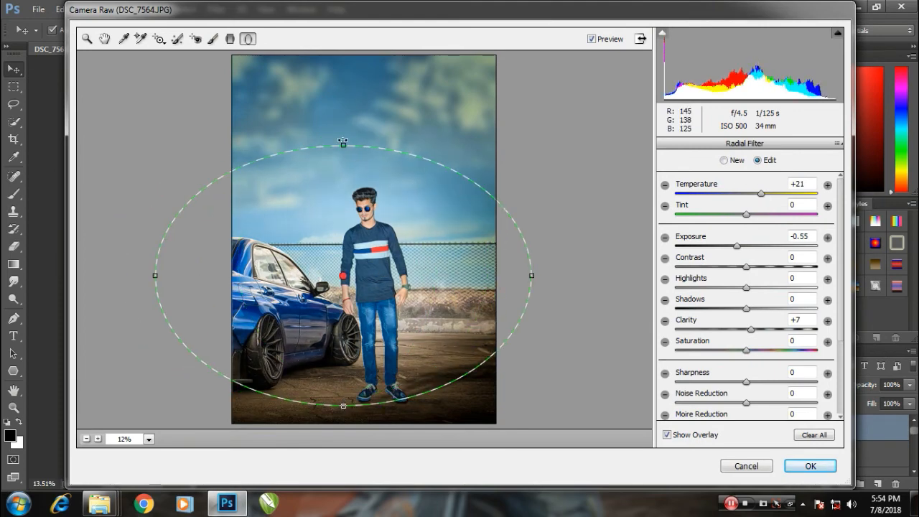
drag(343, 142, 343, 125)
drag(155, 275, 181, 275)
Set the radial filter to Exposure -0.35, Highlights +12, Shadows -9, Clarity +22, Saturation +14 and Sharpness +9, and narrow its ellipse slightly.
drag(740, 247, 755, 297)
scroll(734, 320, down, 5)
scroll(754, 287, up, 5)
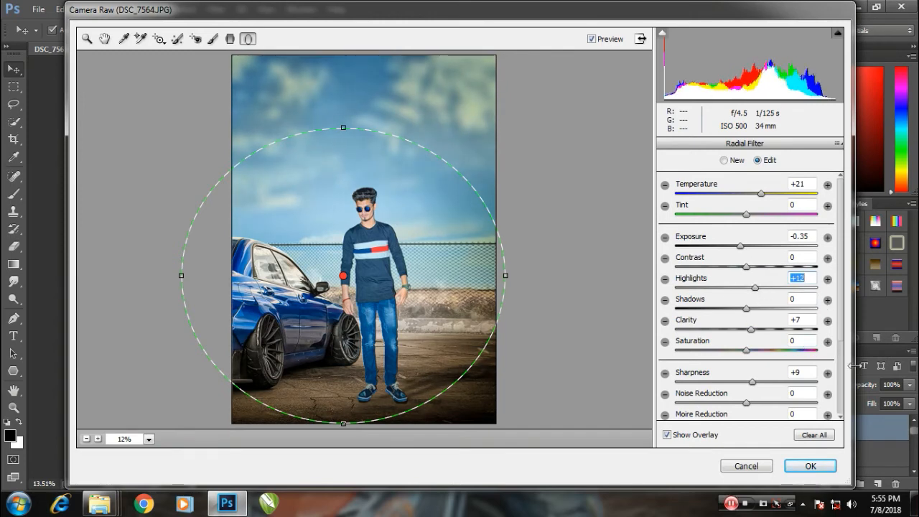
drag(748, 310, 758, 363)
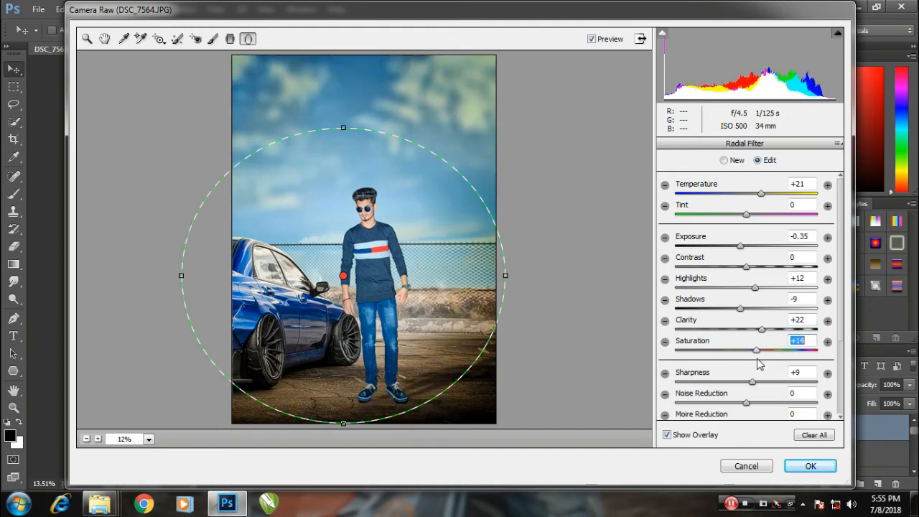
mouse_move(179, 299)
mouse_down()
mouse_move(255, 302)
mouse_move(188, 299)
mouse_up()
scroll(782, 374, down, 3)
scroll(782, 373, up, 3)
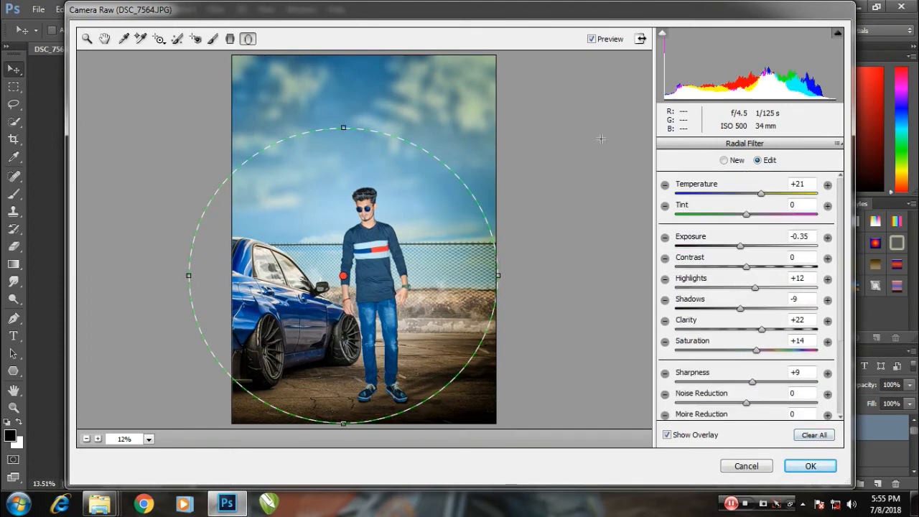
Add a post-crop vignette with an Amount of -6, apply the Camera Raw filter and check the result up close.
click(105, 40)
click(762, 146)
mouse_move(749, 320)
mouse_down()
mouse_move(728, 322)
mouse_move(744, 327)
mouse_up()
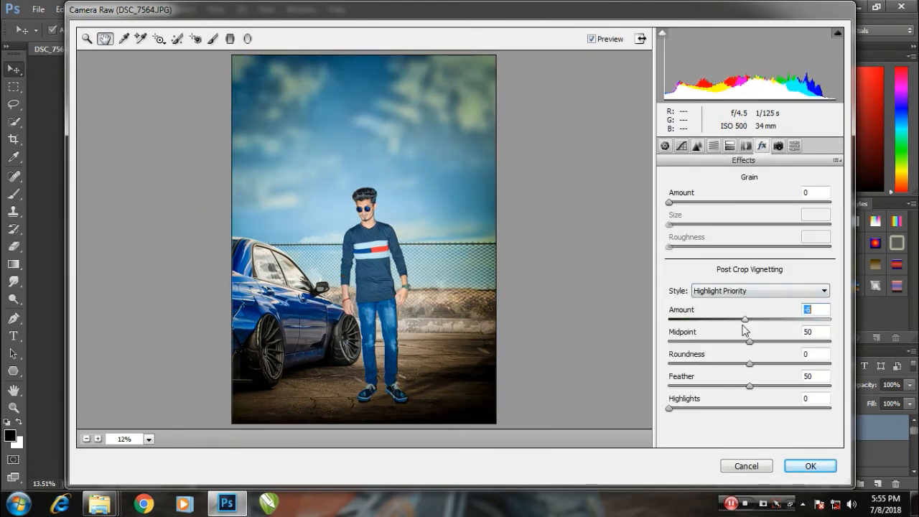
key(Return)
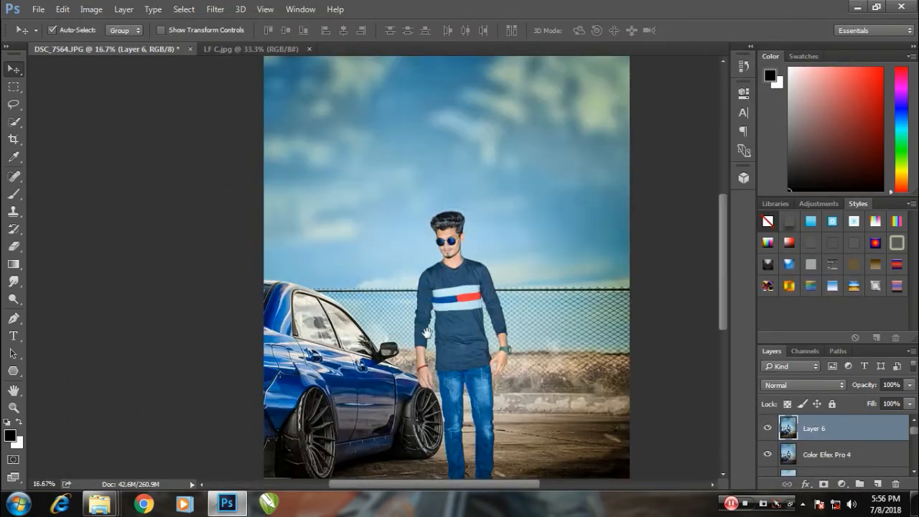
drag(429, 338, 416, 302)
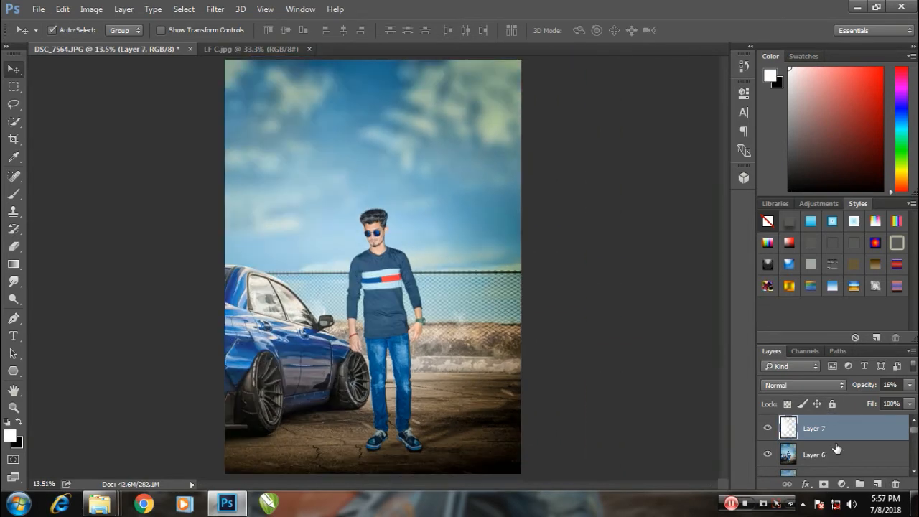
Create a new layer for painting and set the foreground color to bright yellow (ecff19).
key(b)
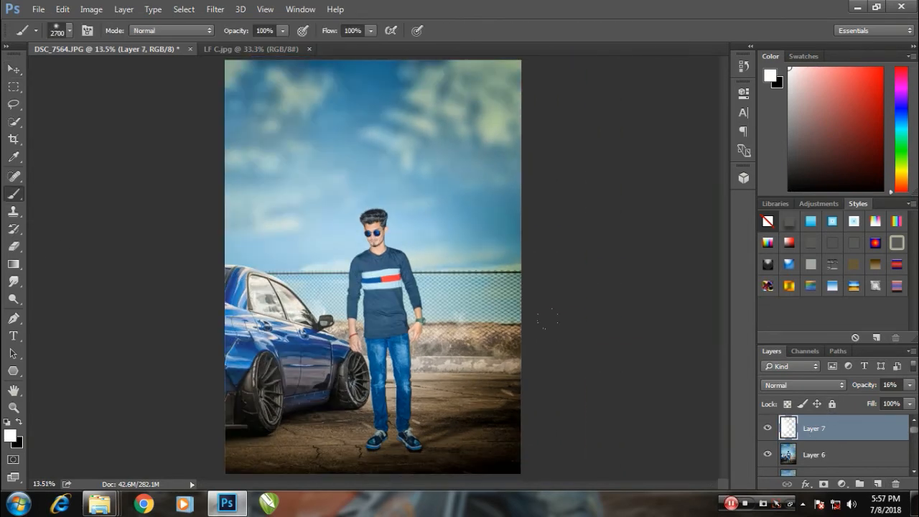
click(876, 483)
click(12, 437)
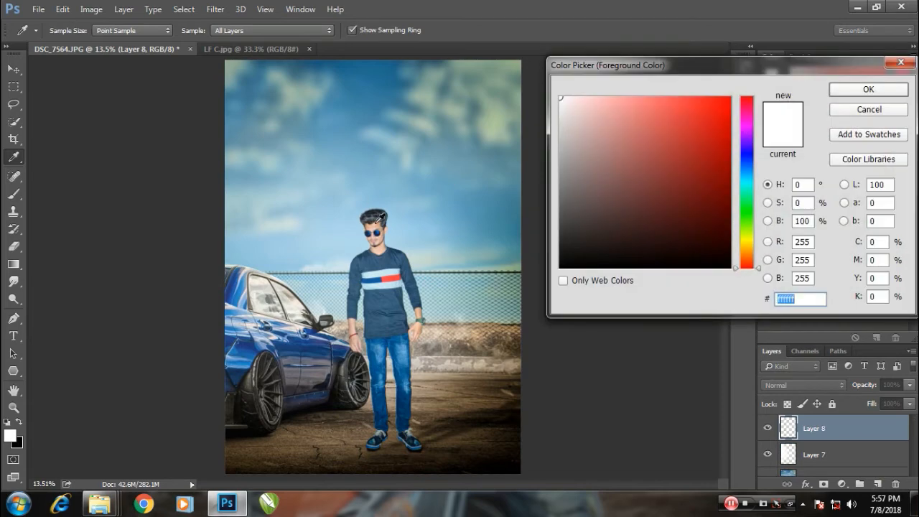
click(313, 236)
drag(746, 201, 747, 237)
drag(675, 143, 714, 96)
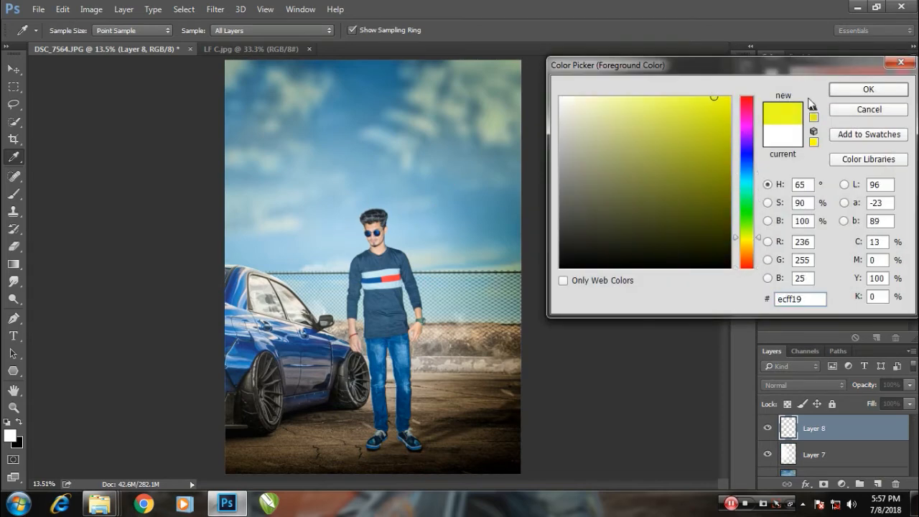
click(855, 97)
Paint a large soft yellow glow over the sky above the car with the 2700 px brush, redoing the first dab.
key(b)
click(187, 287)
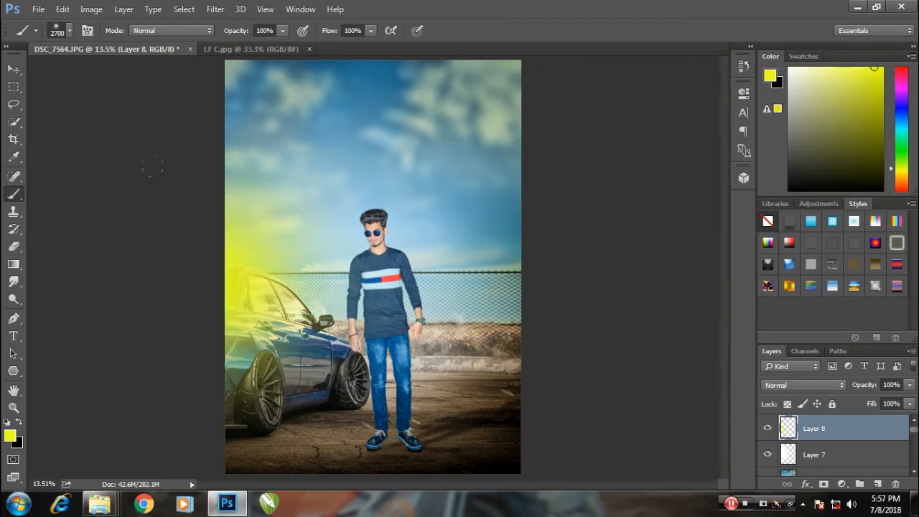
key(ctrl+z)
drag(178, 168, 208, 241)
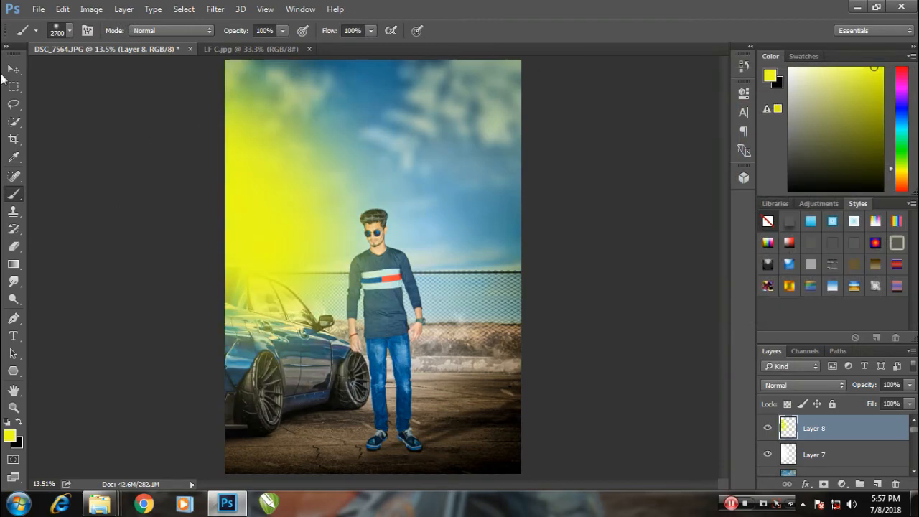
Cycle through blending modes for the yellow glow layer and settle on Soft Light.
click(14, 70)
click(819, 388)
click(788, 360)
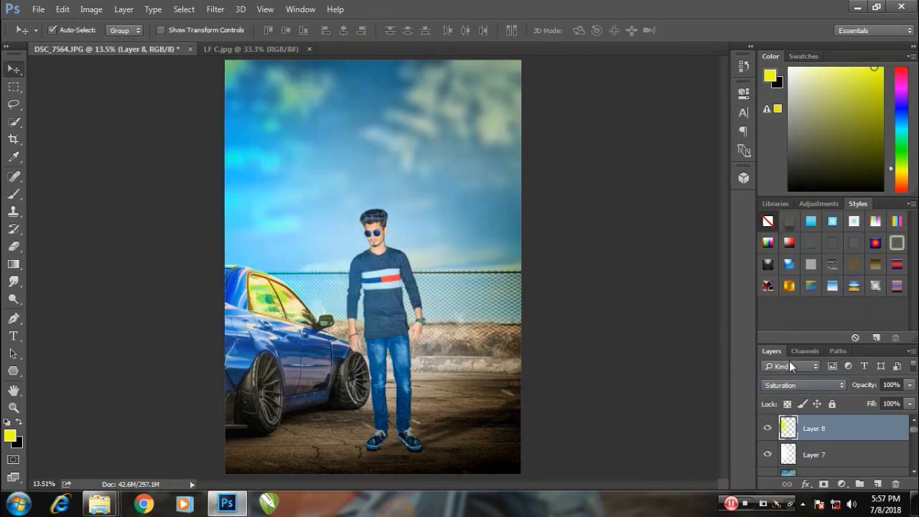
key(Up)
key(Up)
key(Up)
key(Up)
key(Up)
key(Up)
key(Up)
key(Up)
key(Up)
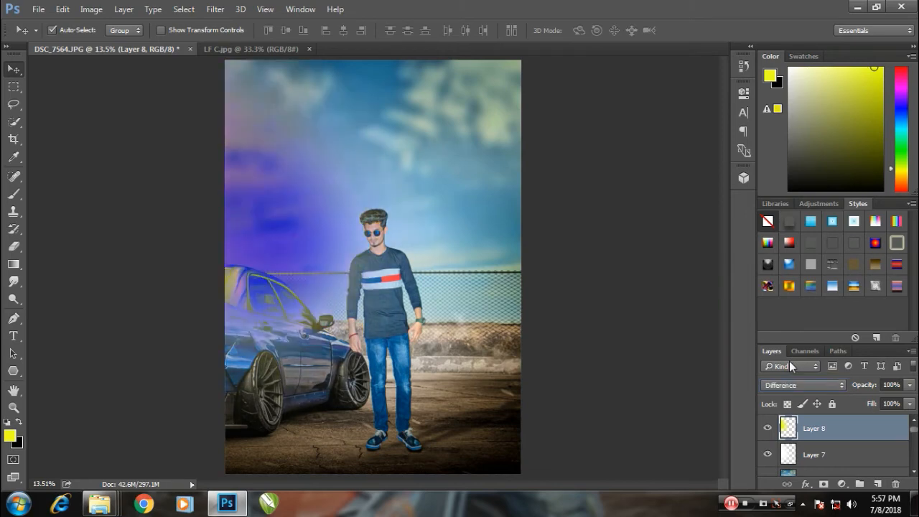
key(Up)
key(Down)
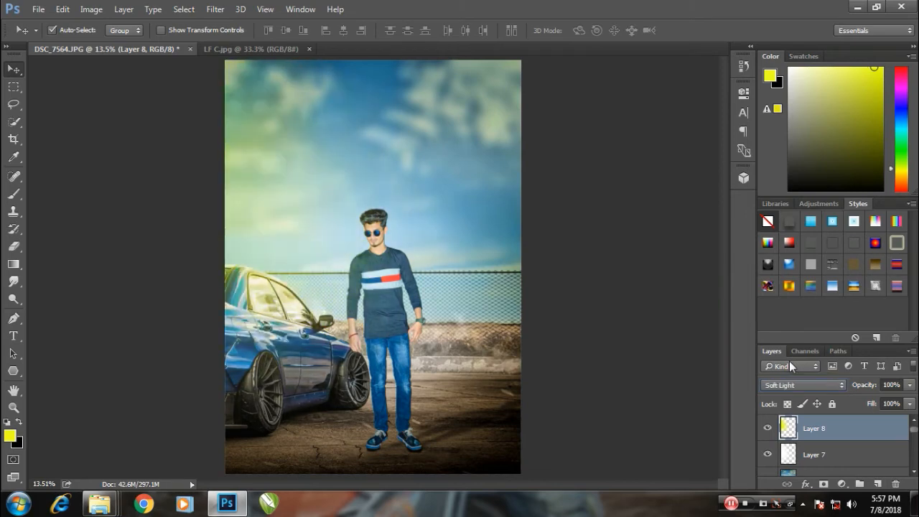
Compare the image with the yellow glow hidden and shown, and set the glow layer's opacity to 35%.
click(767, 429)
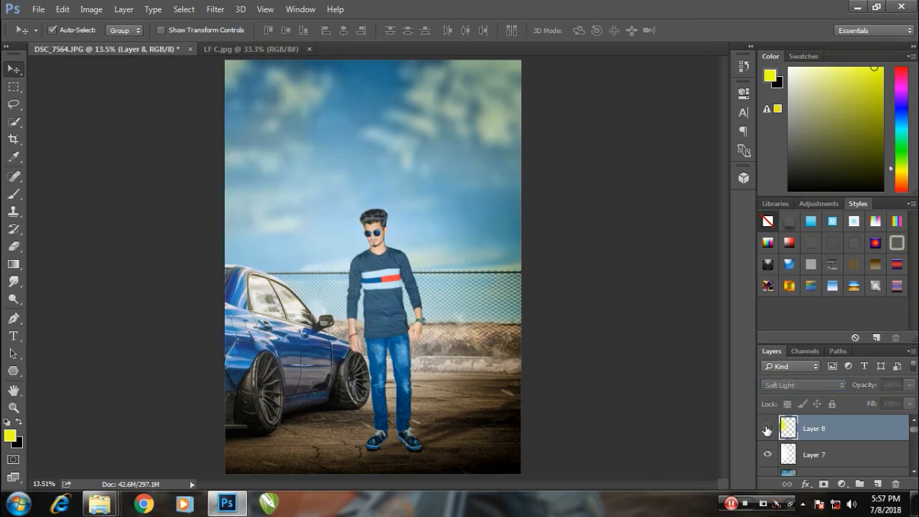
click(768, 428)
drag(864, 385, 822, 394)
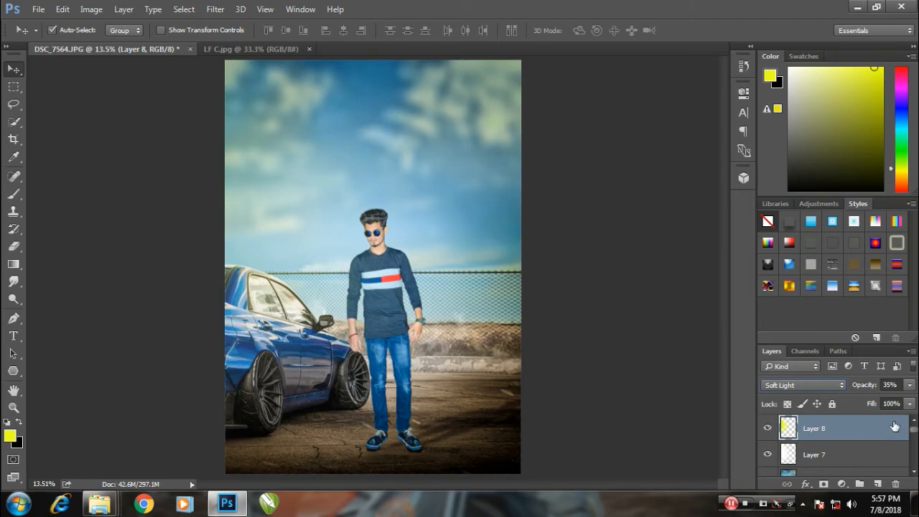
Delete the yellow glow layer at the top of the layer stack.
double_click(856, 431)
click(675, 101)
drag(846, 431, 894, 483)
Compare the image with Layer 7 hidden and shown, and set that layer's opacity to 24%.
click(767, 433)
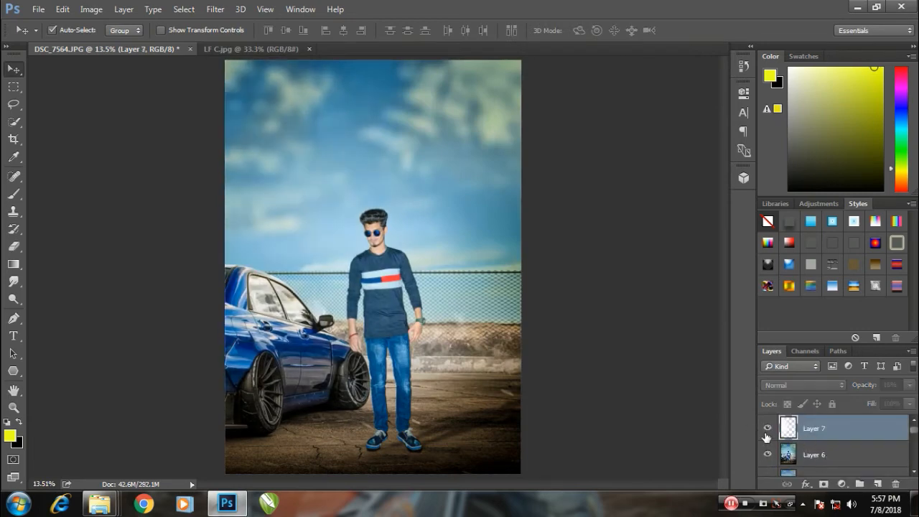
click(766, 433)
drag(864, 386, 869, 391)
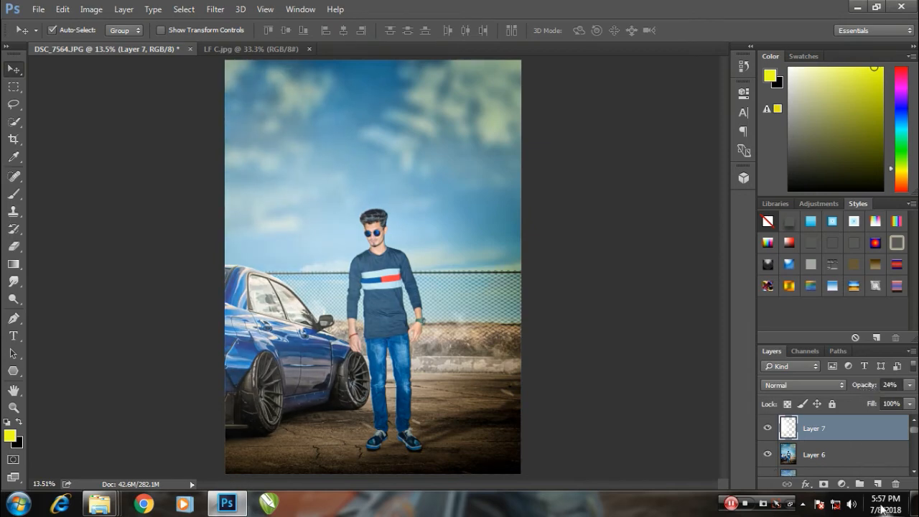
Add a Vibrance adjustment layer above Layer 7 and adjust its vibrance and saturation.
click(842, 485)
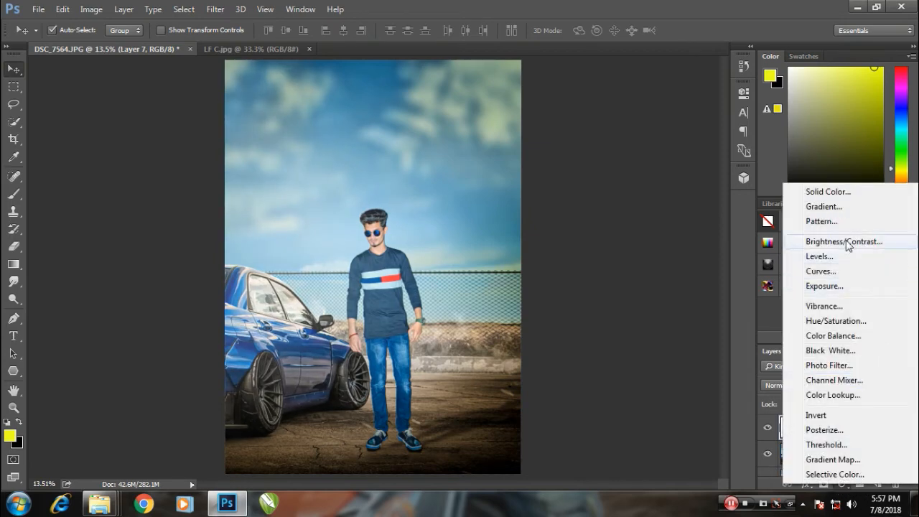
click(825, 306)
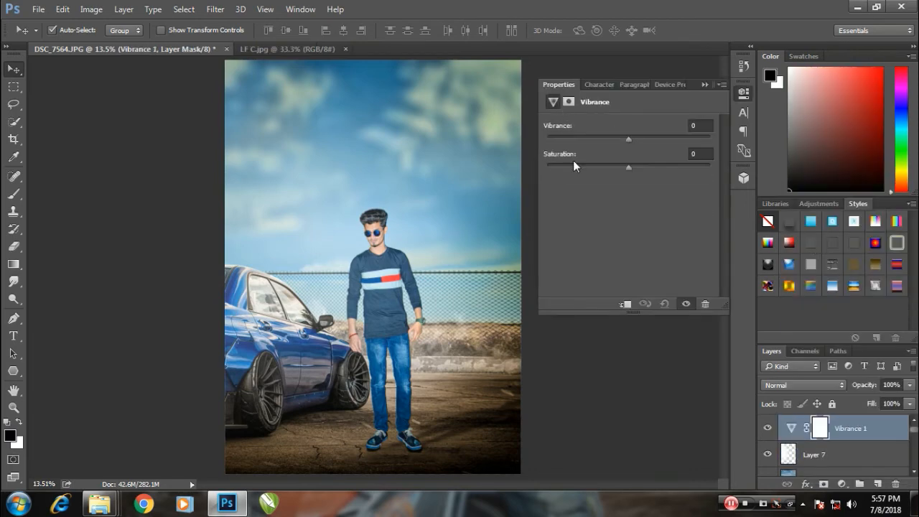
drag(619, 143, 628, 178)
click(705, 85)
Add an Exposure adjustment layer above the Vibrance layer and raise the exposure to +0.17.
click(842, 483)
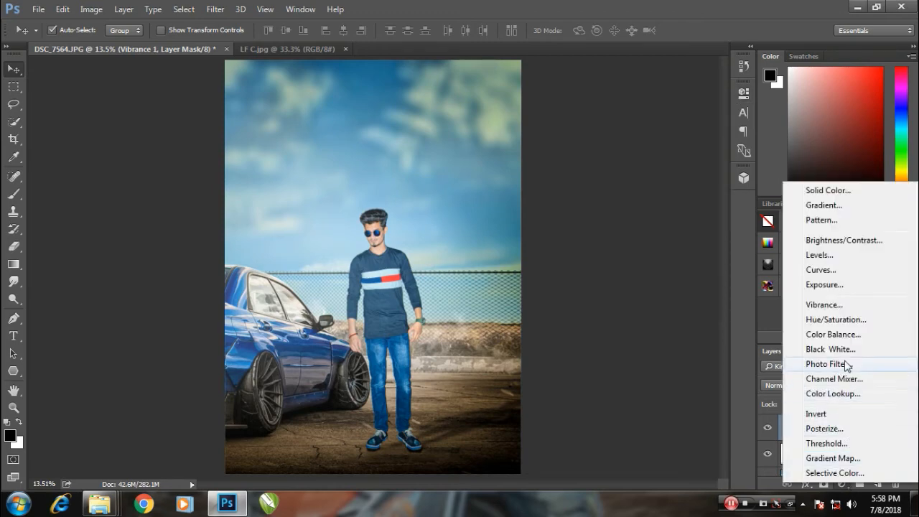
click(822, 284)
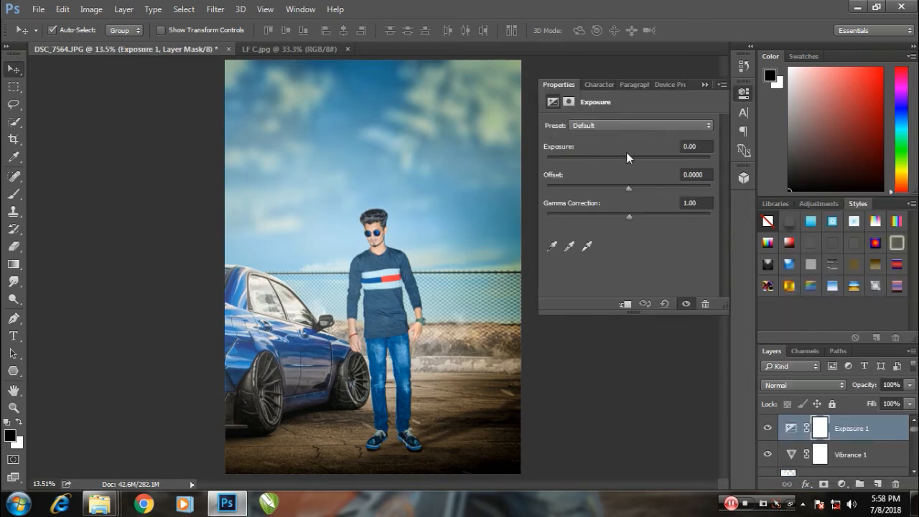
mouse_move(624, 159)
mouse_down()
mouse_move(643, 164)
mouse_move(629, 167)
mouse_up()
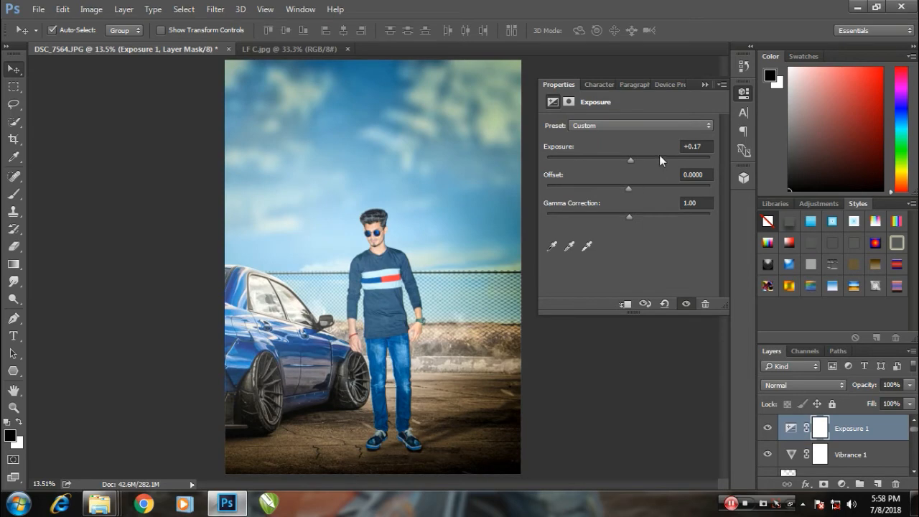
Reset the exposure to 0.00, raise it slightly to +0.11 and close the adjustment's settings.
drag(704, 148, 696, 151)
text(0)
key(ctrl+z)
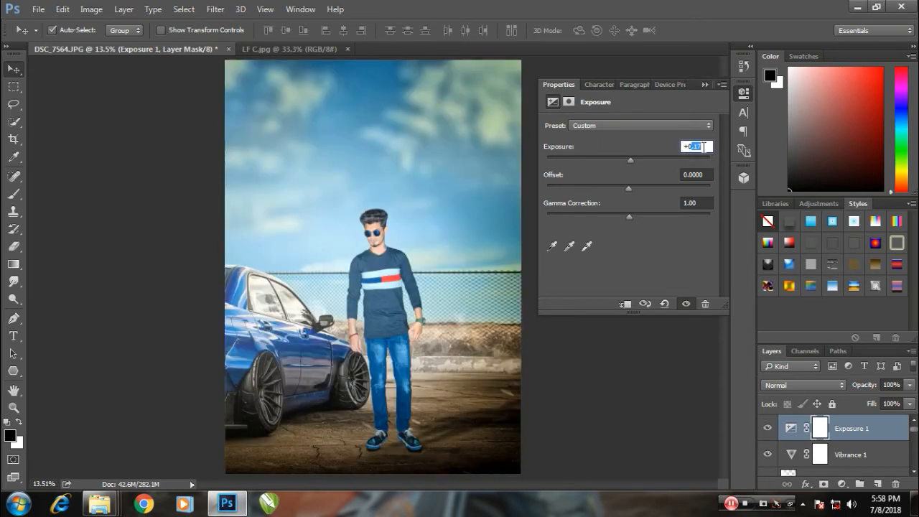
key(ctrl+z)
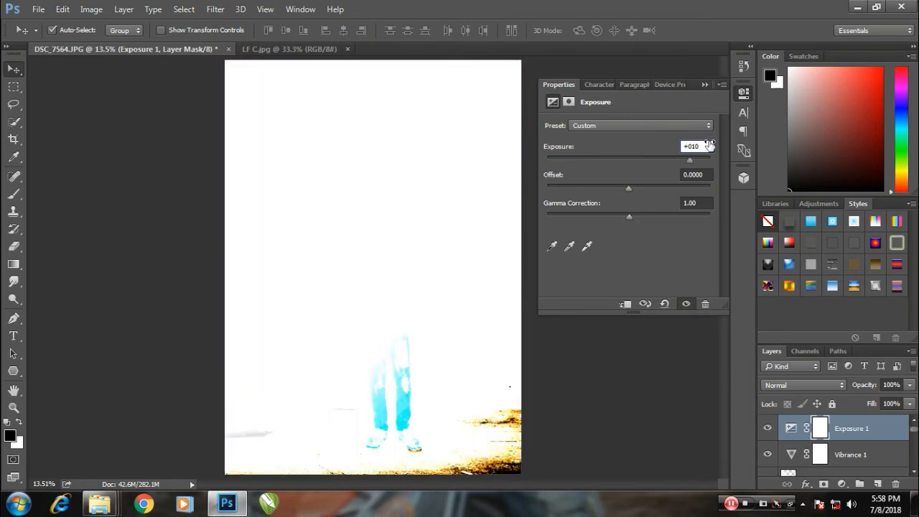
key(ctrl+z)
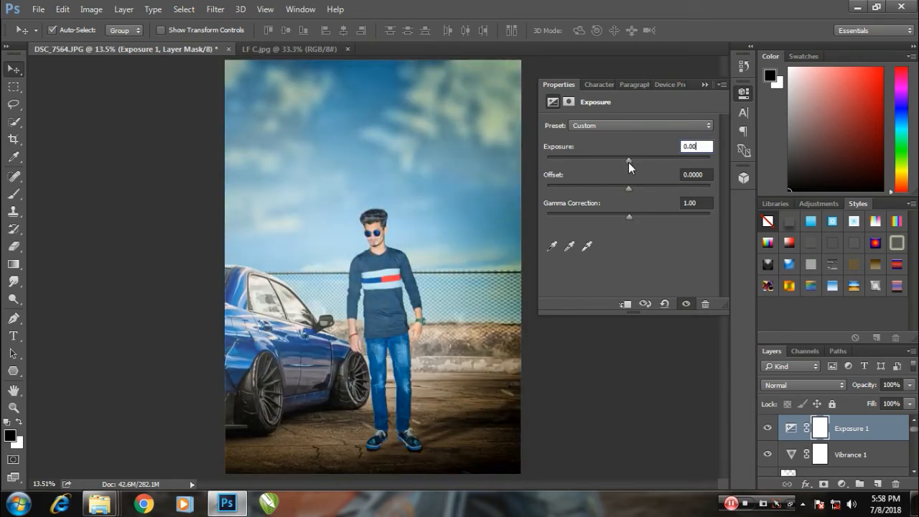
drag(628, 163, 628, 198)
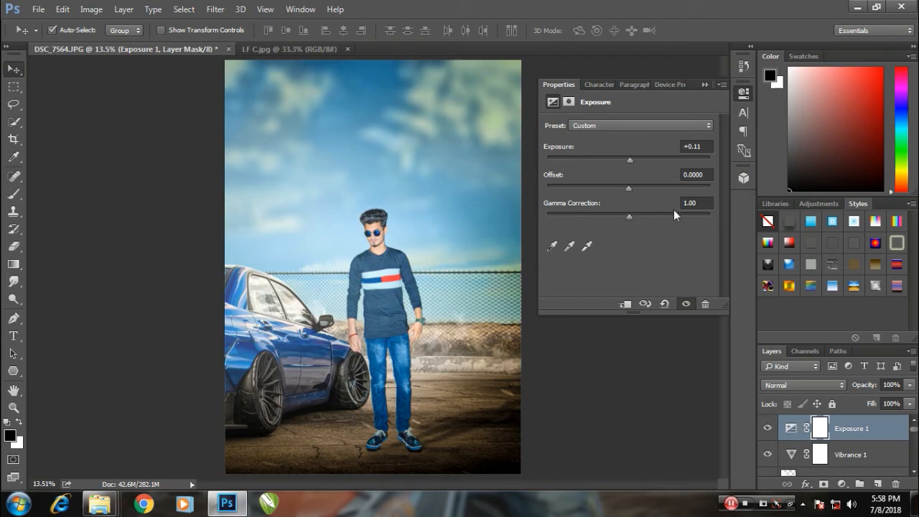
click(743, 92)
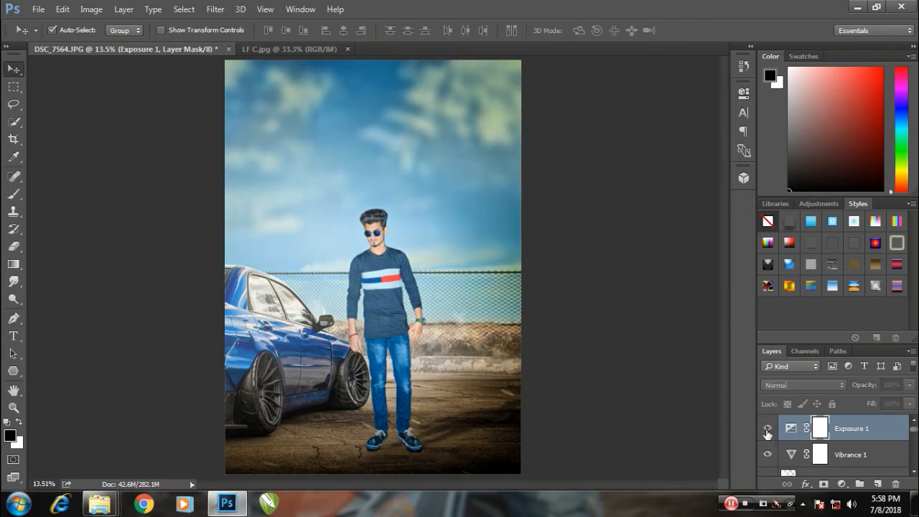
Add a Curves adjustment layer and pull the RGB curve's upper midtones down to darken the image.
click(841, 484)
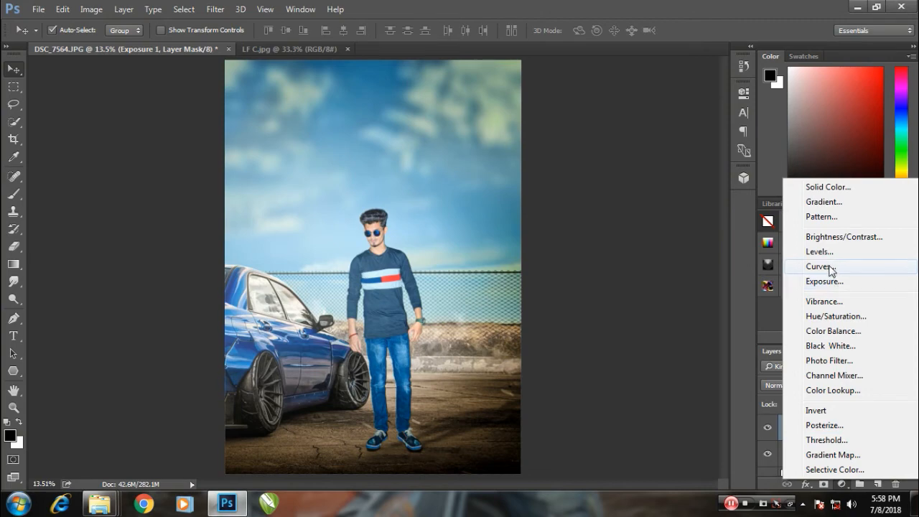
click(831, 269)
drag(642, 215, 666, 206)
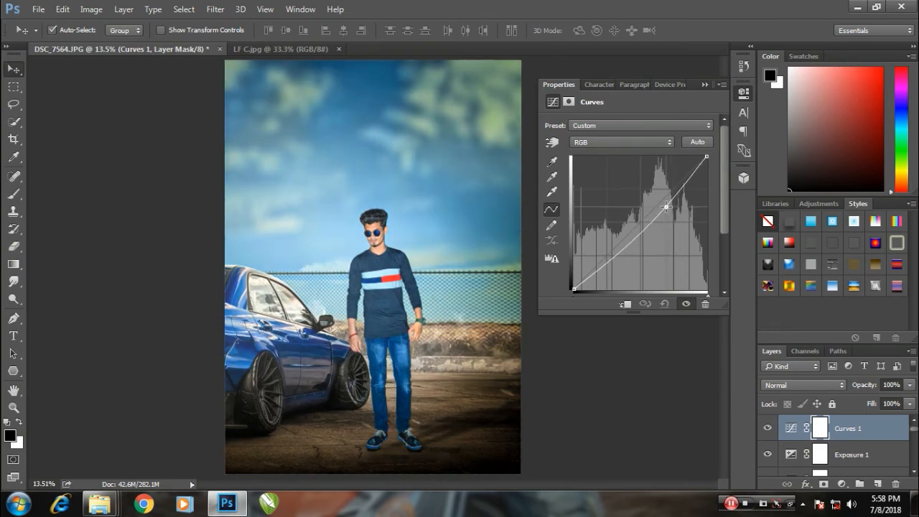
click(704, 85)
Paint black on the Curves mask with the 2700 px brush over the image's left edge, redoing the lower dabs to keep that side bright.
key(b)
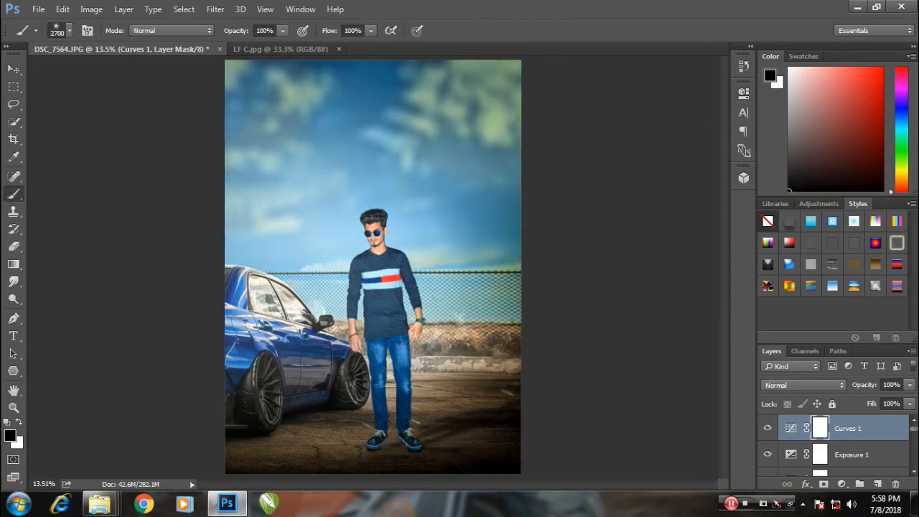
click(204, 87)
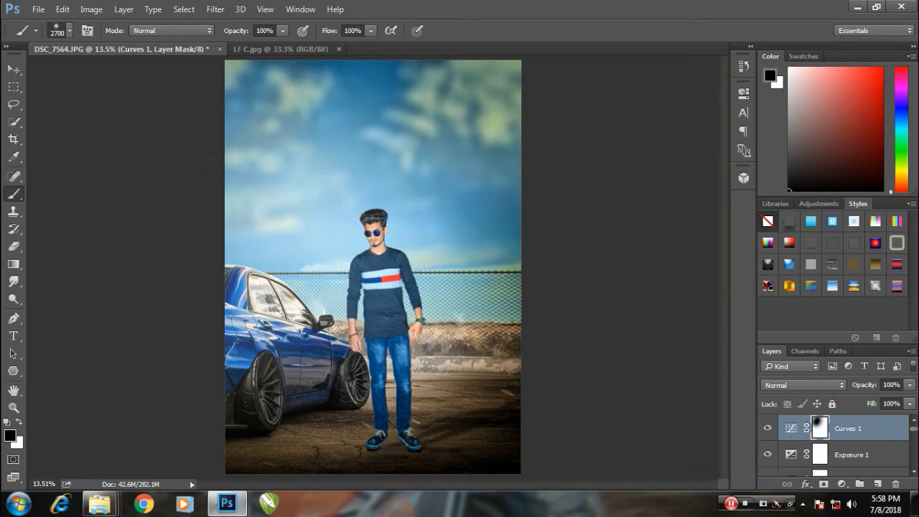
click(237, 215)
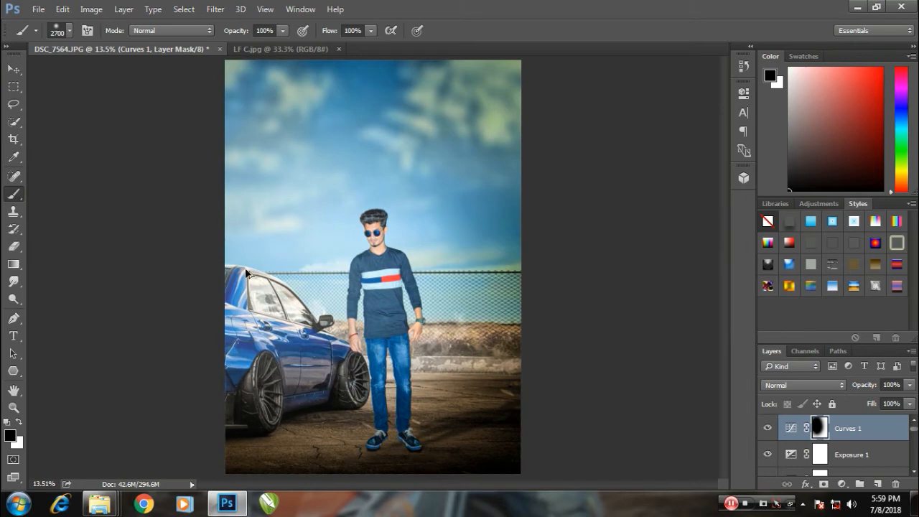
key(ctrl+alt+z)
key(ctrl+alt+z)
key(ctrl+alt+z)
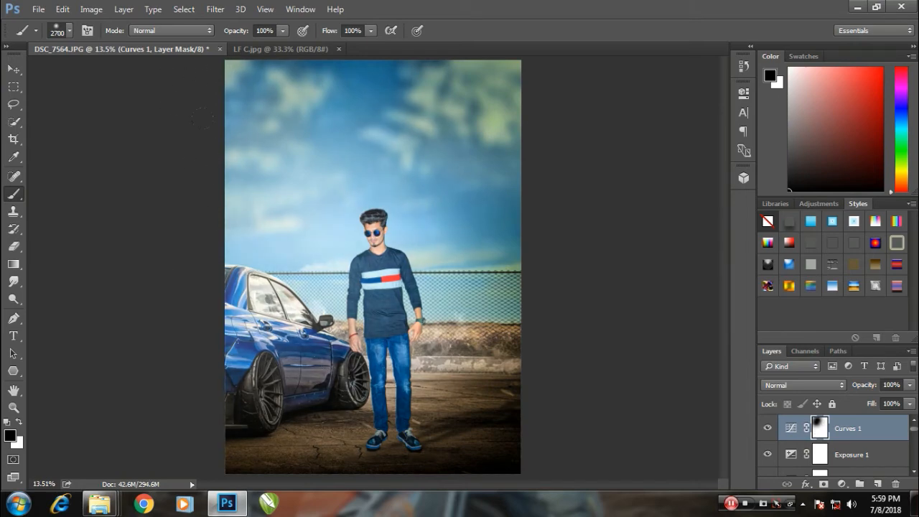
click(172, 282)
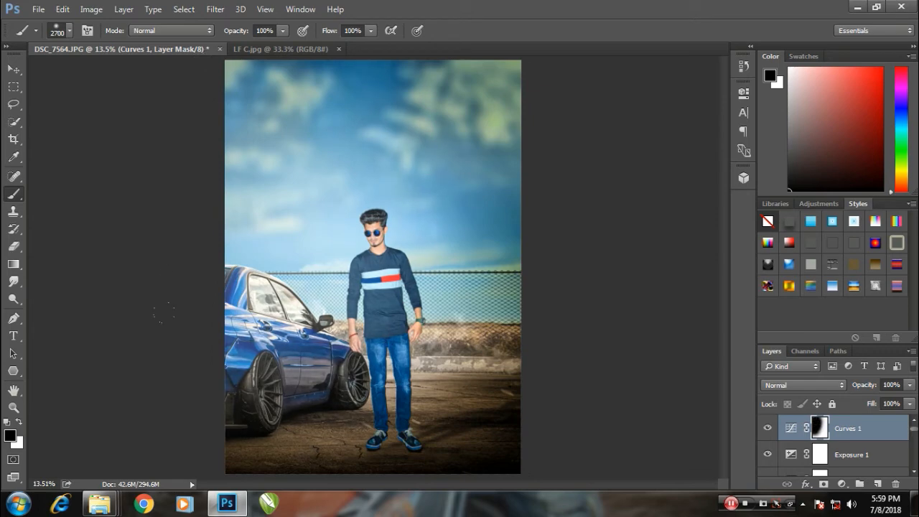
Stamp all visible layers into a new merged layer above the Curves adjustment.
click(14, 69)
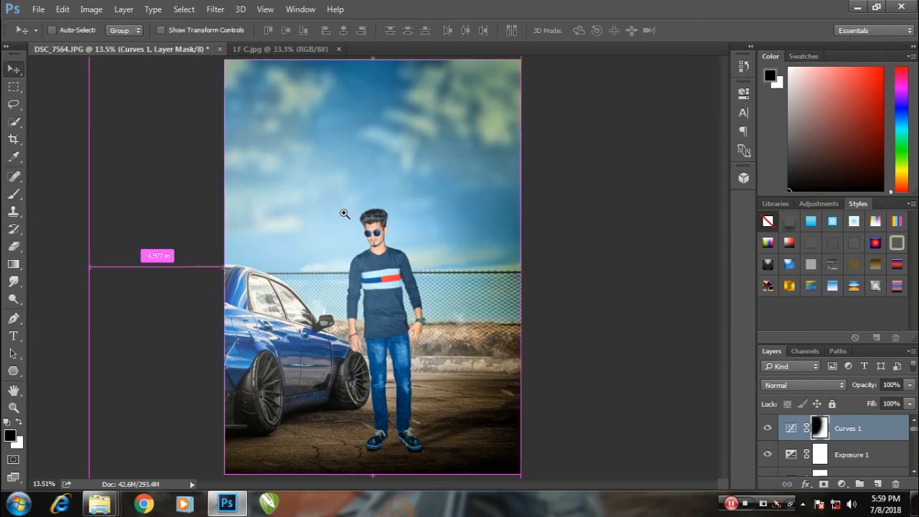
mouse_move(394, 256)
mouse_down()
mouse_move(435, 280)
mouse_move(387, 250)
mouse_up()
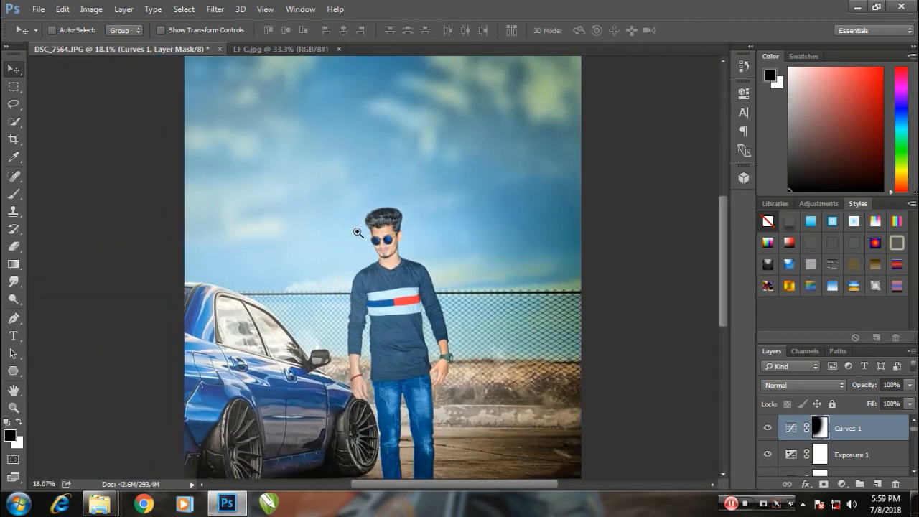
drag(327, 226, 387, 151)
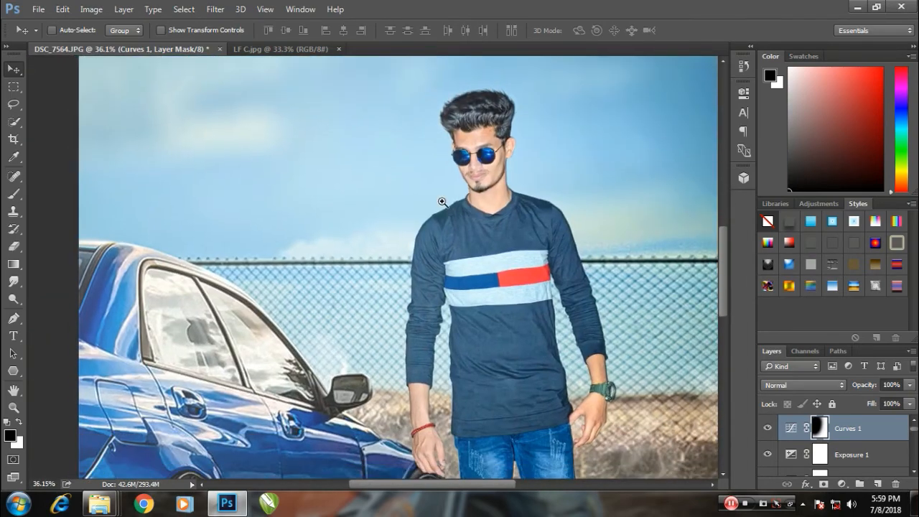
drag(440, 201, 388, 233)
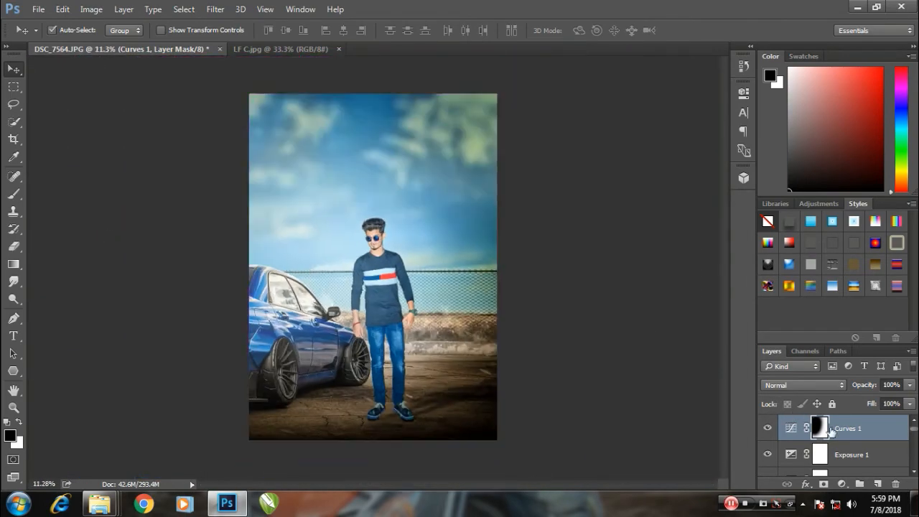
click(869, 437)
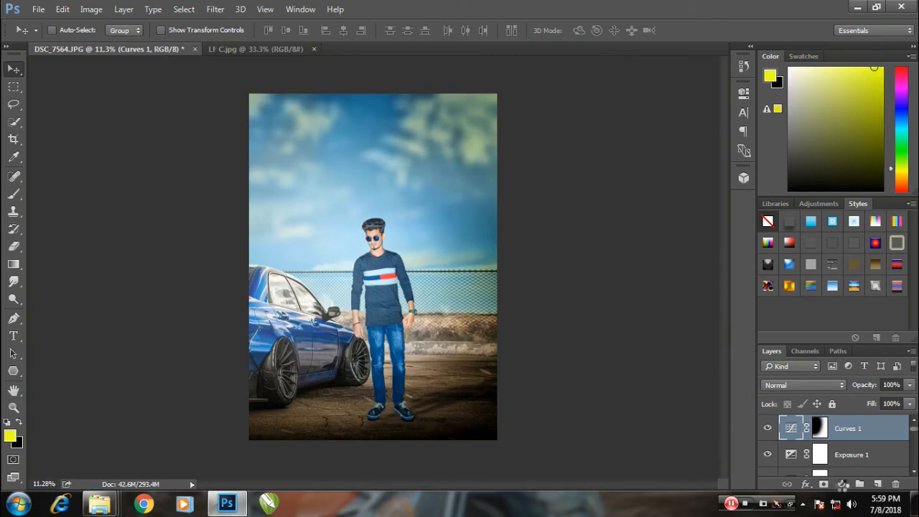
key(ctrl+shift+alt+e)
Add a Selective Color adjustment layer above the merged layer and adjust the black amount of the Blacks.
click(842, 485)
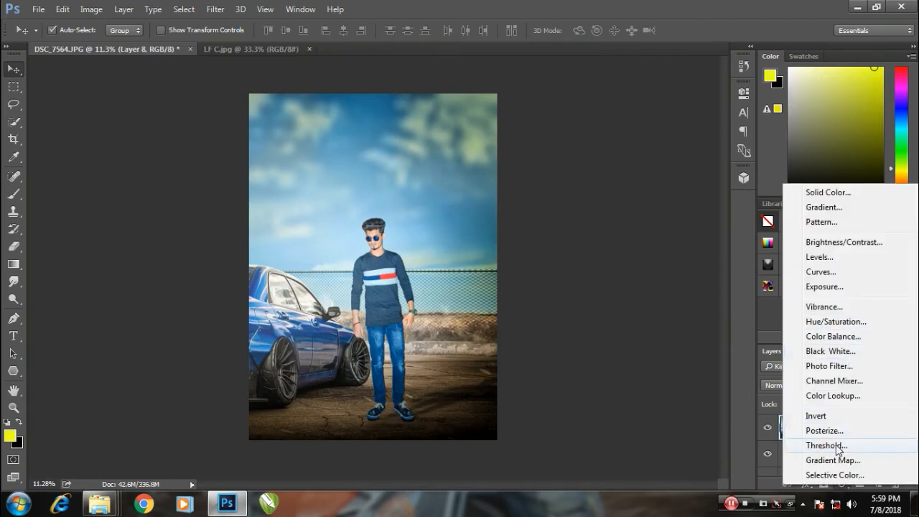
click(822, 474)
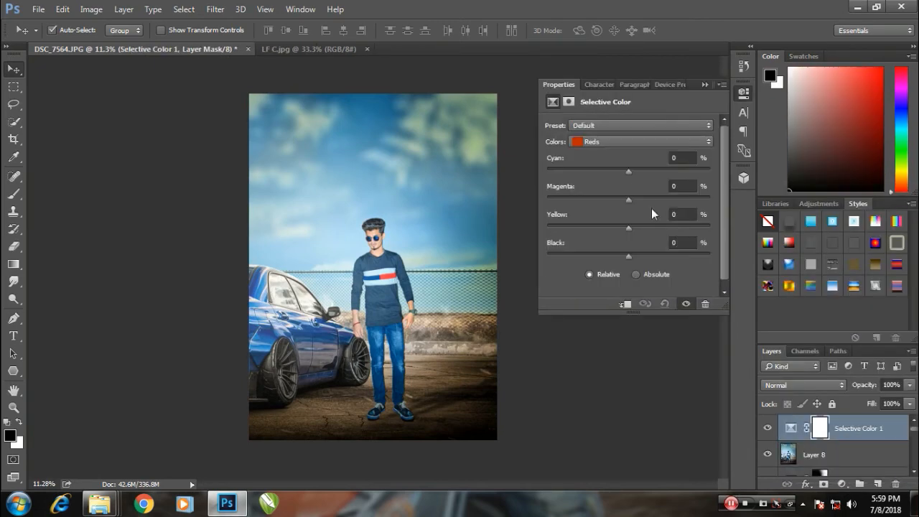
click(611, 145)
click(631, 244)
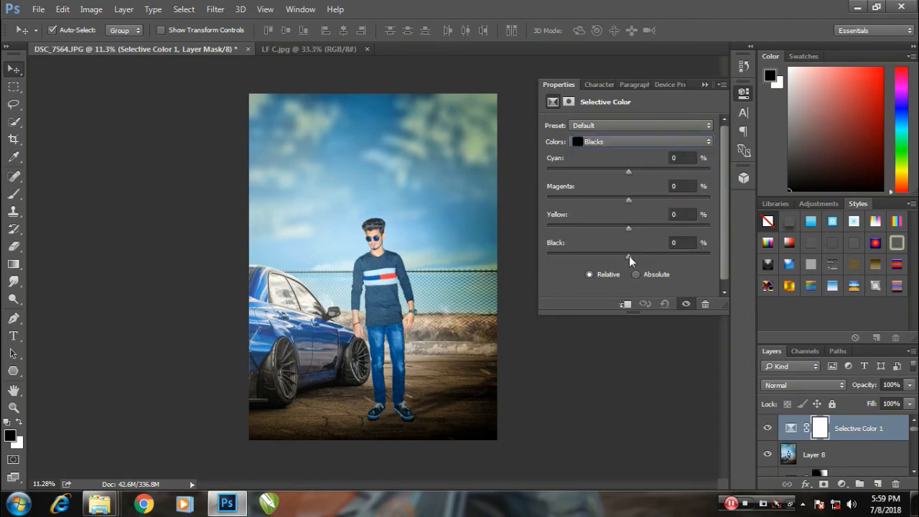
mouse_move(630, 260)
mouse_down()
mouse_move(619, 260)
mouse_move(641, 260)
mouse_move(628, 257)
mouse_move(627, 268)
mouse_up()
Try different cyan amounts for the Blues, return cyan to 0% and raise their black amount.
click(610, 141)
click(614, 198)
drag(648, 172, 628, 172)
mouse_move(628, 256)
mouse_down()
mouse_move(640, 256)
mouse_move(607, 255)
mouse_move(636, 256)
mouse_up()
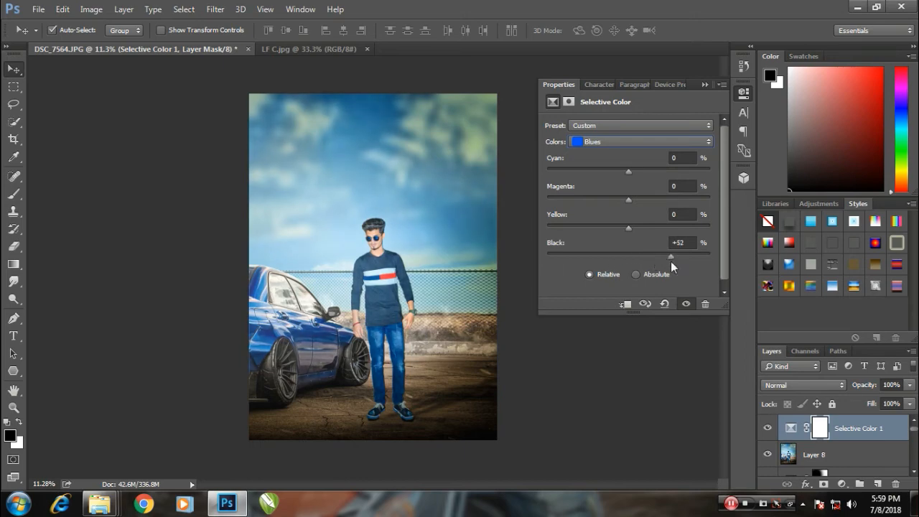
Fine-tune the black amount of the Whites in the Selective Color adjustment.
click(622, 143)
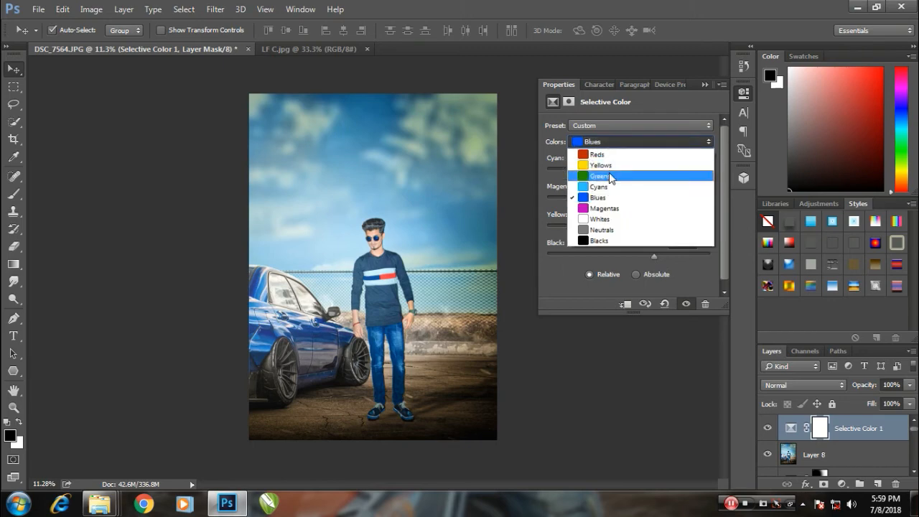
click(614, 220)
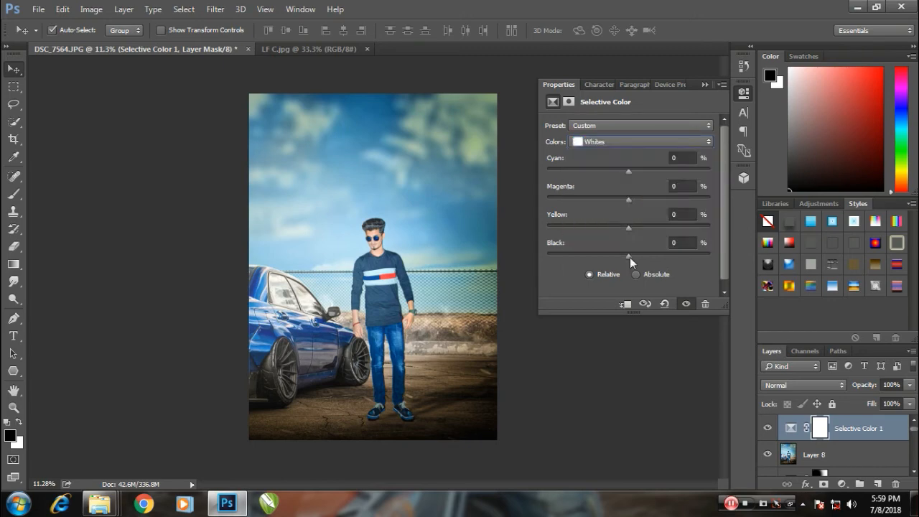
drag(637, 256, 630, 277)
Lower the black amount of the Reds to about -24% and close the Selective Color settings.
click(612, 144)
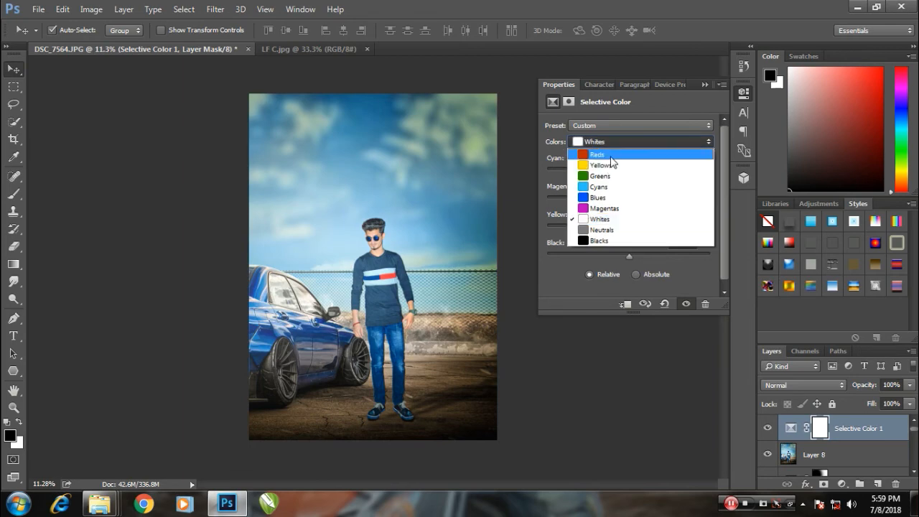
click(612, 155)
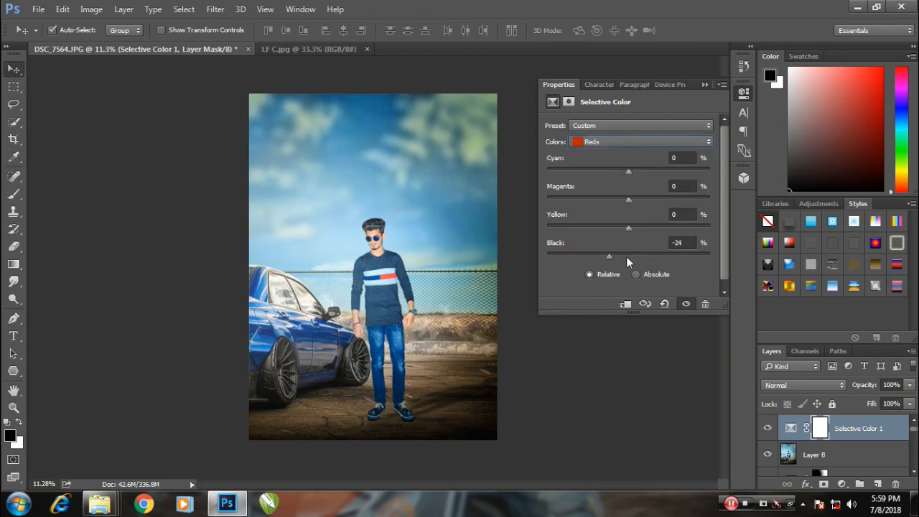
drag(624, 261, 608, 289)
click(705, 82)
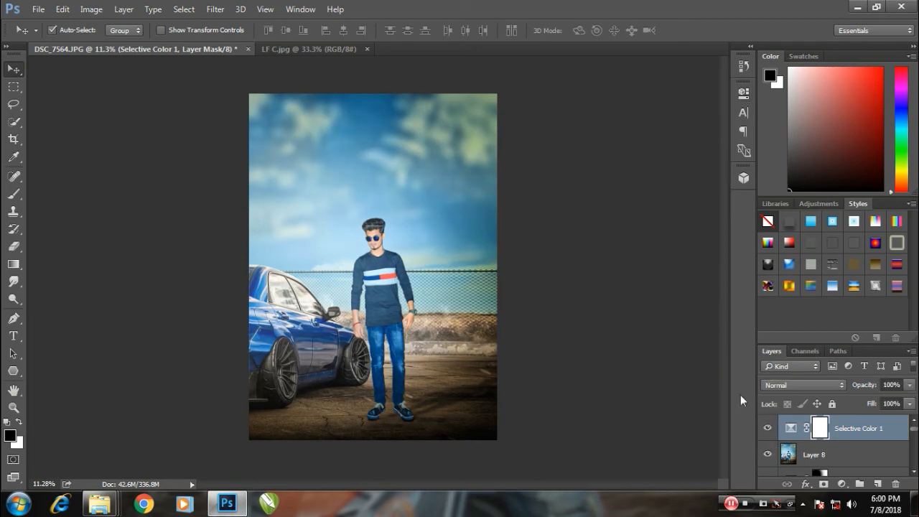
drag(347, 243, 413, 213)
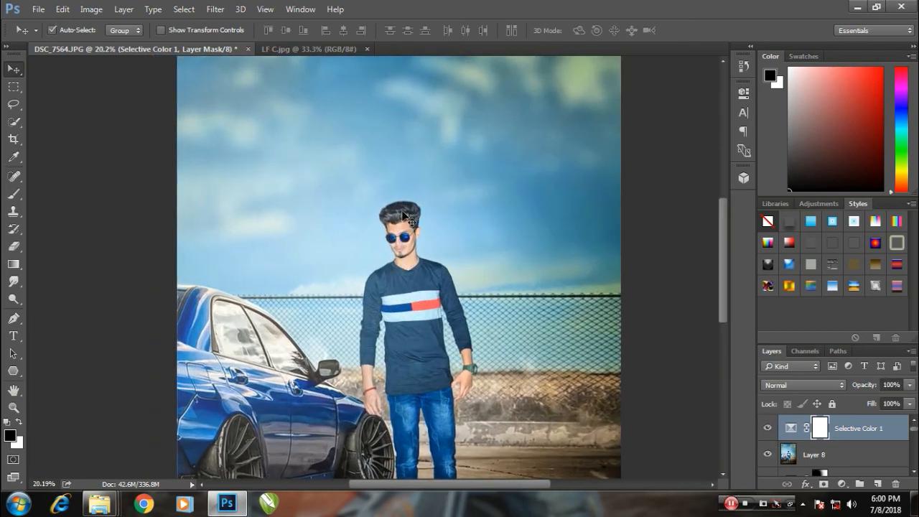
key(ctrl+0)
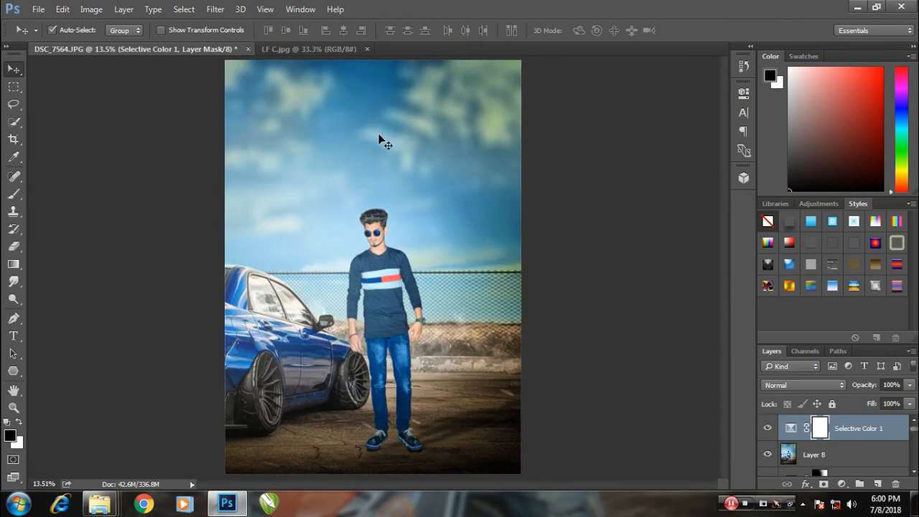
Crop a thin strip off the upper edge of the composite image.
key(c)
mouse_move(372, 59)
mouse_down()
mouse_move(374, 75)
mouse_move(379, 68)
mouse_up()
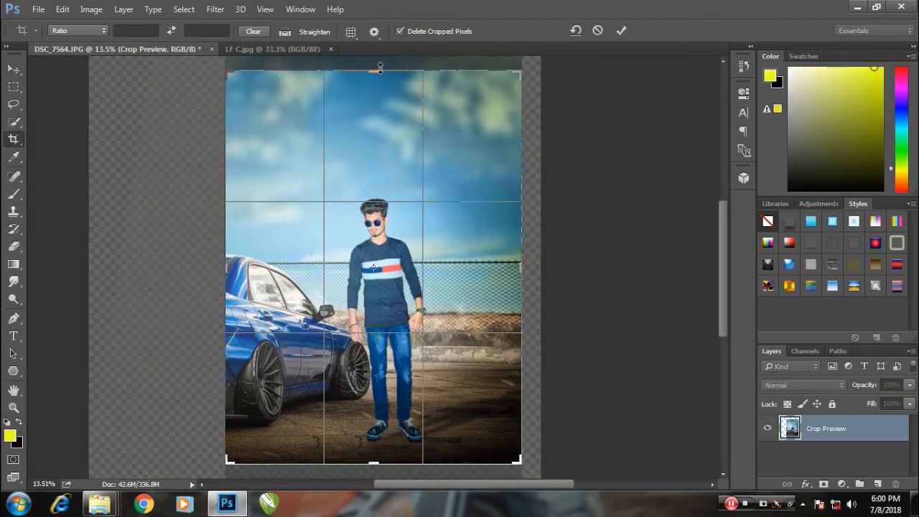
key(Return)
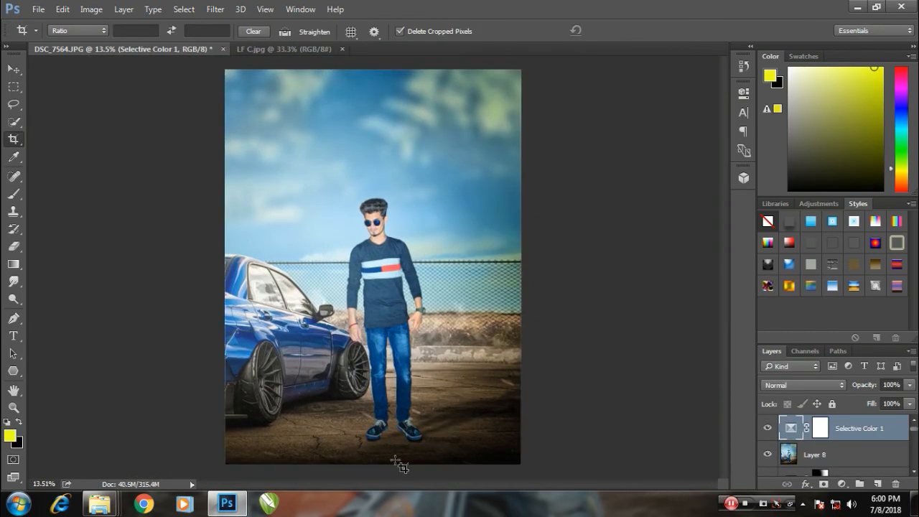
Crop a narrow strip off the lower edge of the image beneath the man's feet.
click(430, 428)
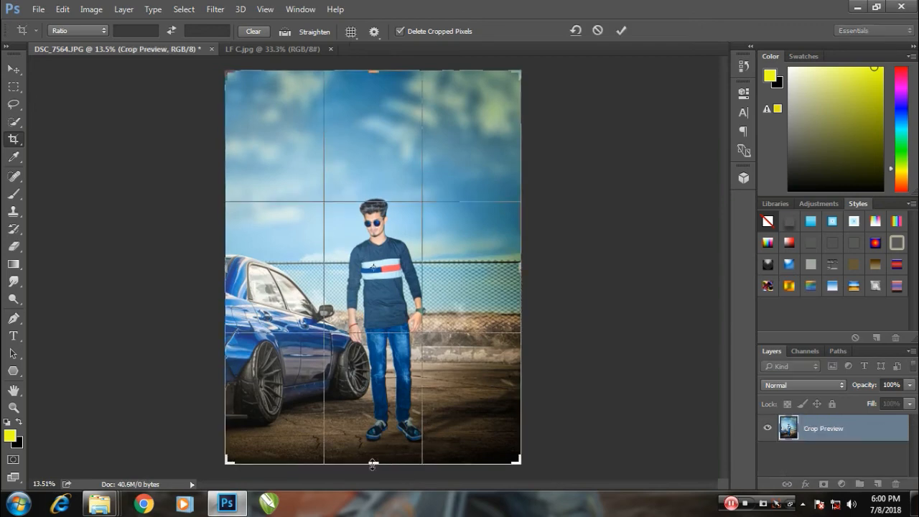
drag(371, 463, 381, 463)
scroll(415, 470, up, 9)
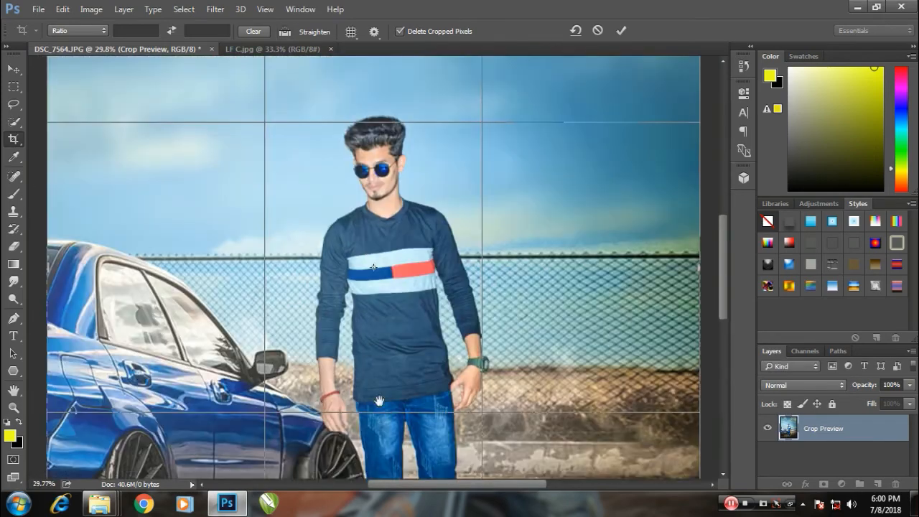
drag(376, 399, 381, 97)
drag(390, 402, 390, 396)
key(Return)
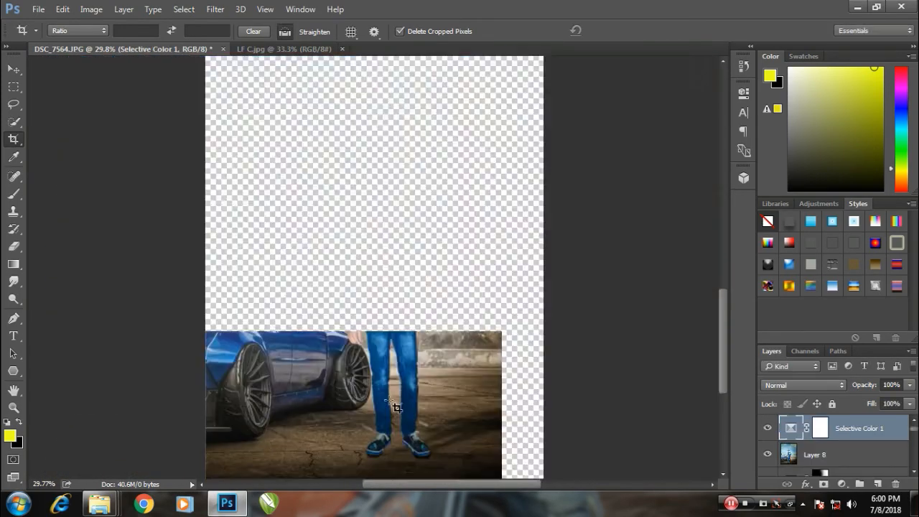
key(v)
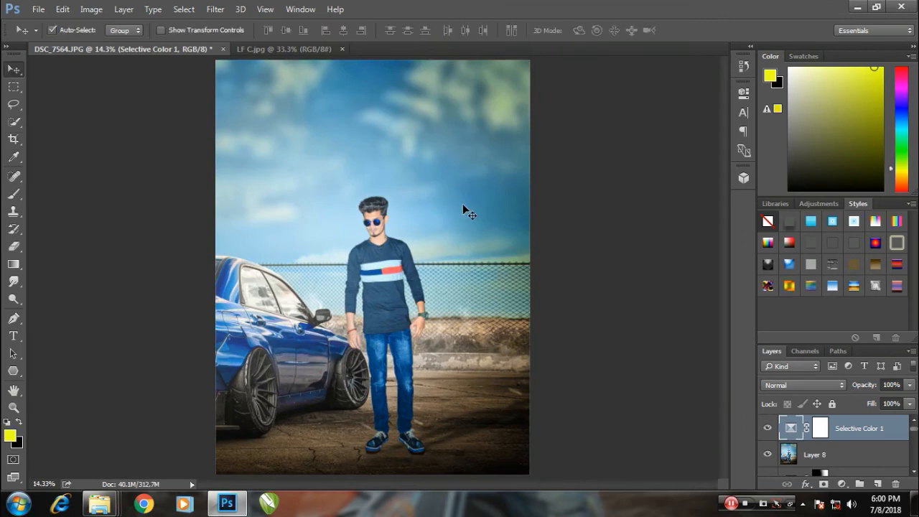
Add the text "King Maker" in the upper sky and enlarge it to about 95 pt, centered above the man.
key(t)
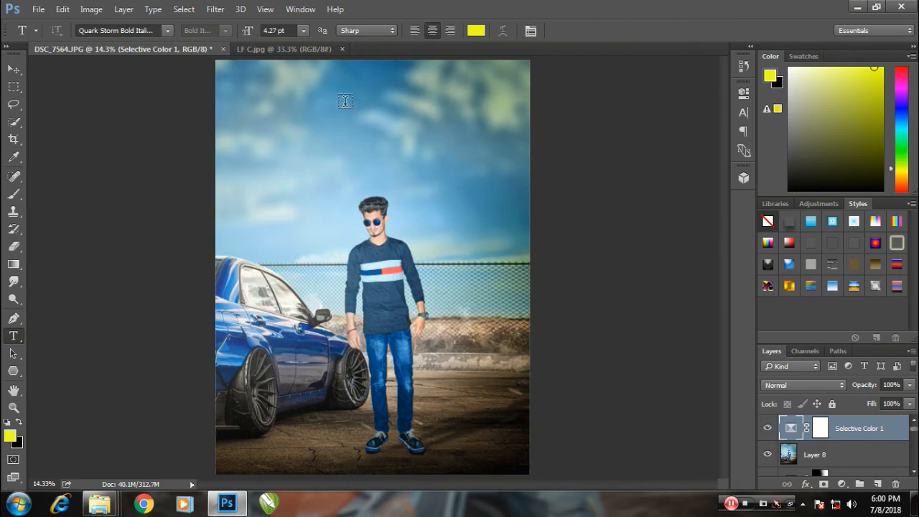
click(345, 101)
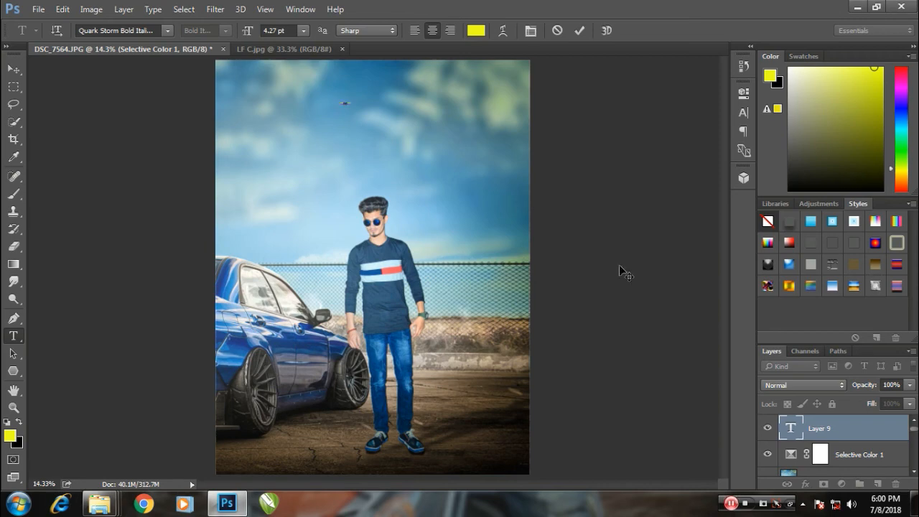
click(14, 70)
key(ctrl+t)
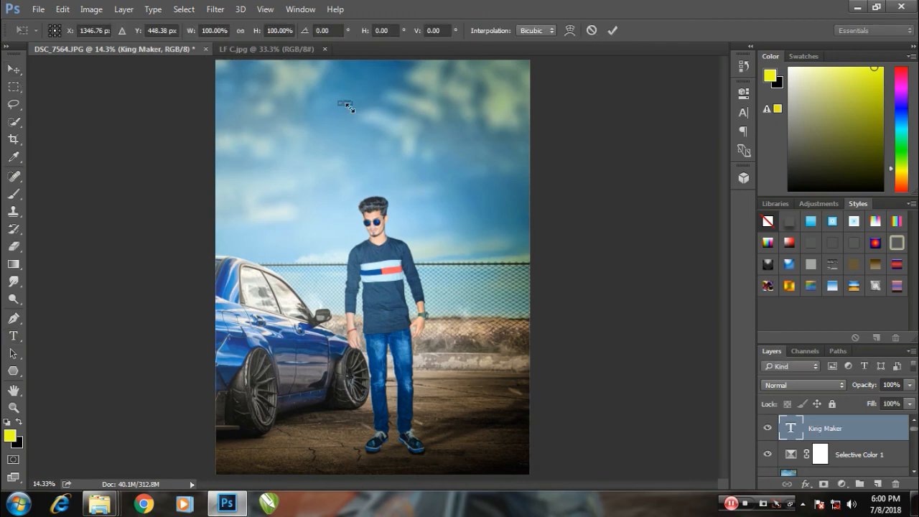
drag(346, 107, 461, 148)
drag(402, 99, 432, 103)
key(Return)
Change the font of the "King Maker" title to Qwigley Regular.
click(743, 112)
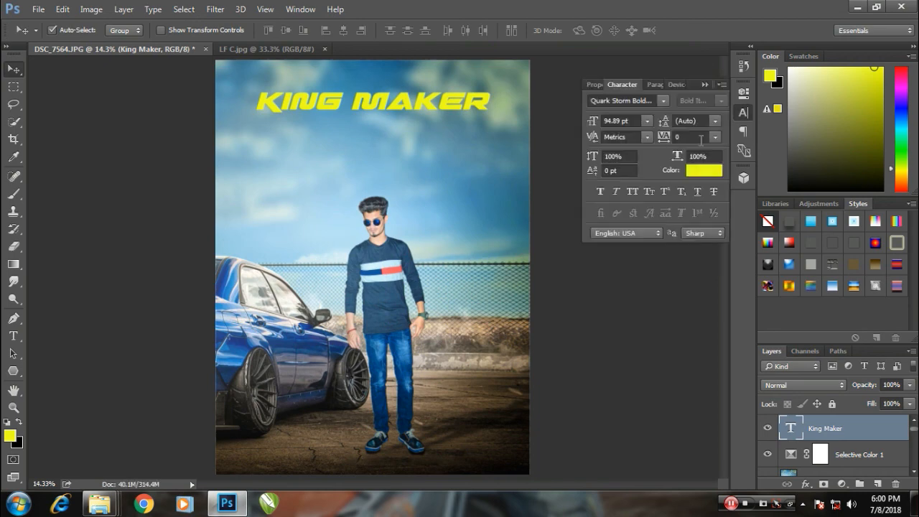
click(665, 100)
scroll(767, 381, down, 6)
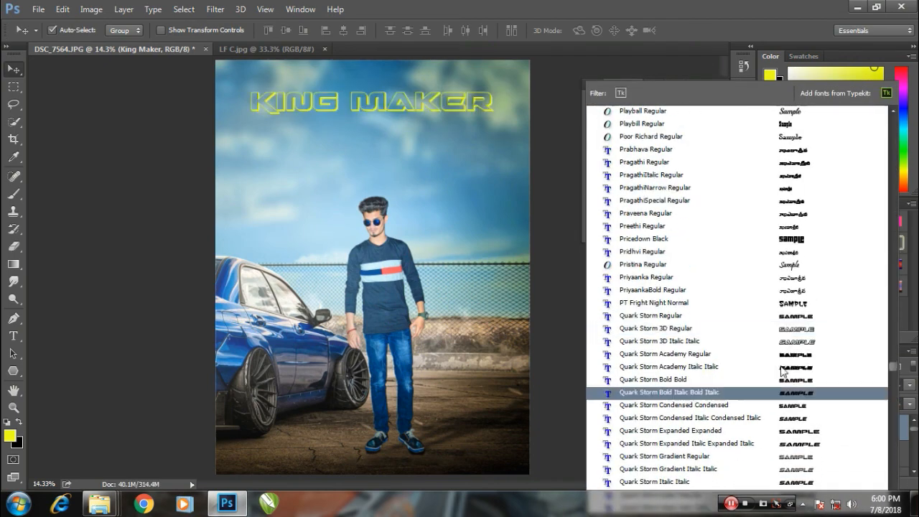
scroll(782, 387, down, 2)
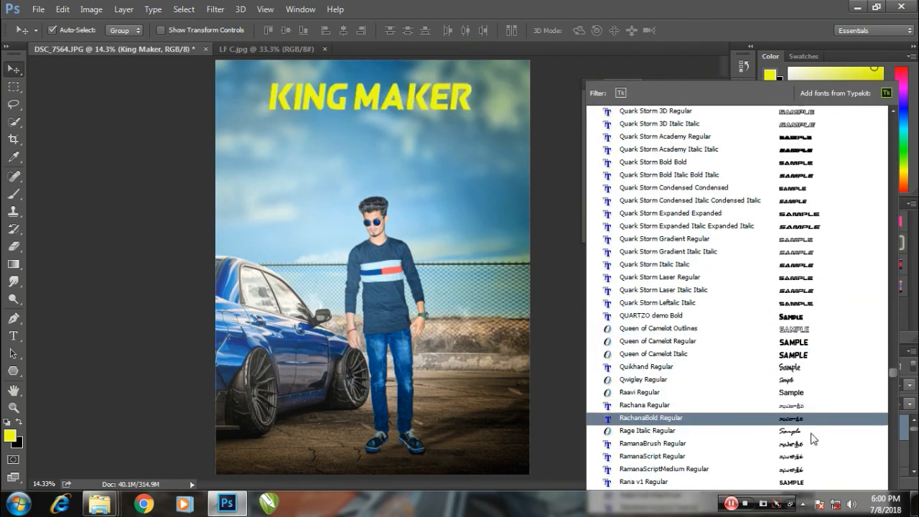
click(791, 384)
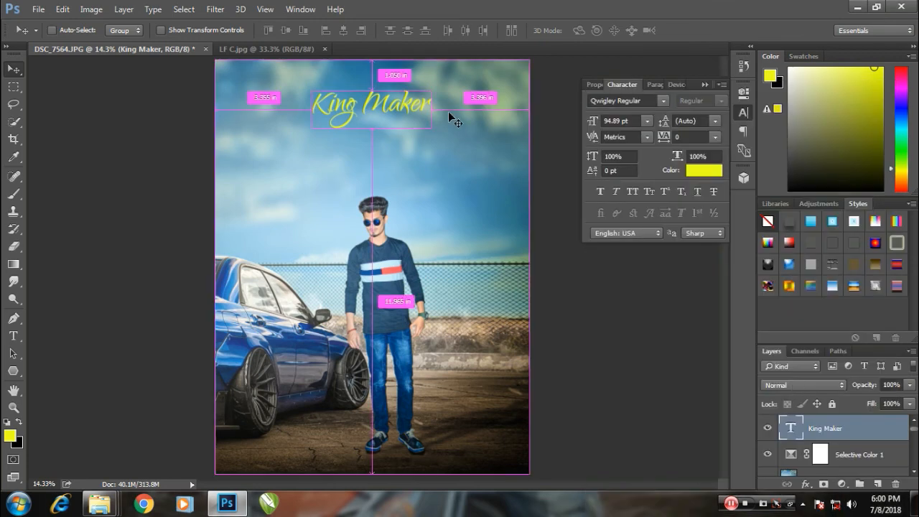
Scale the "King Maker" title up to about 152 pt and shift it slightly lower in the sky.
key(ctrl+t)
drag(428, 129, 463, 155)
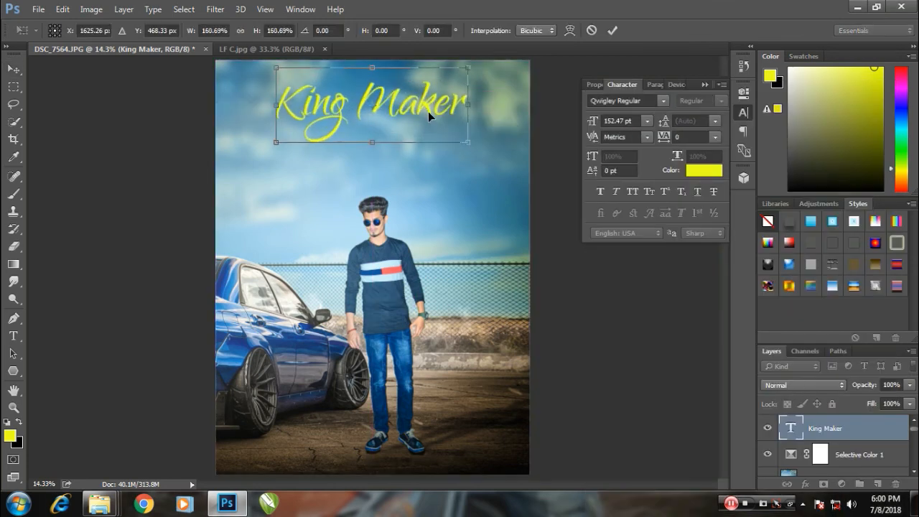
drag(430, 103, 431, 116)
key(Return)
Recolor the "King Maker" title white and nudge it slightly upward.
click(703, 170)
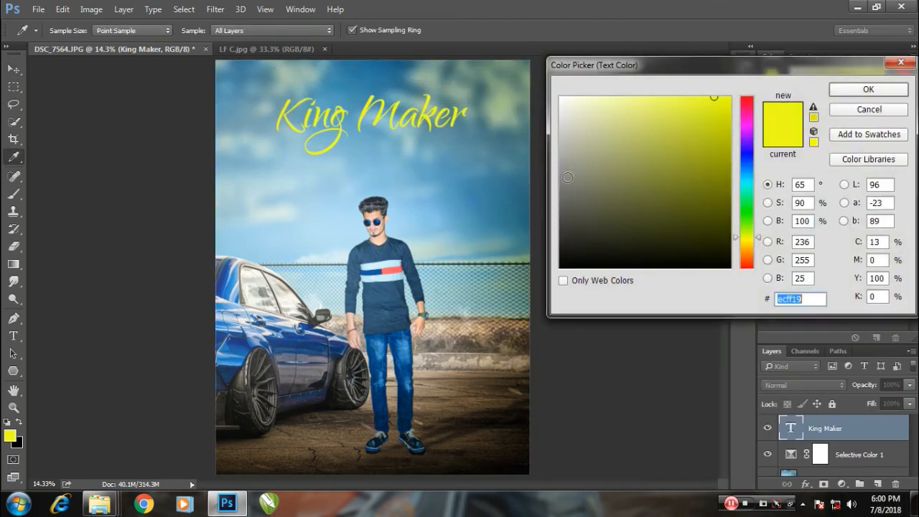
drag(570, 107, 504, 66)
click(868, 89)
key(v)
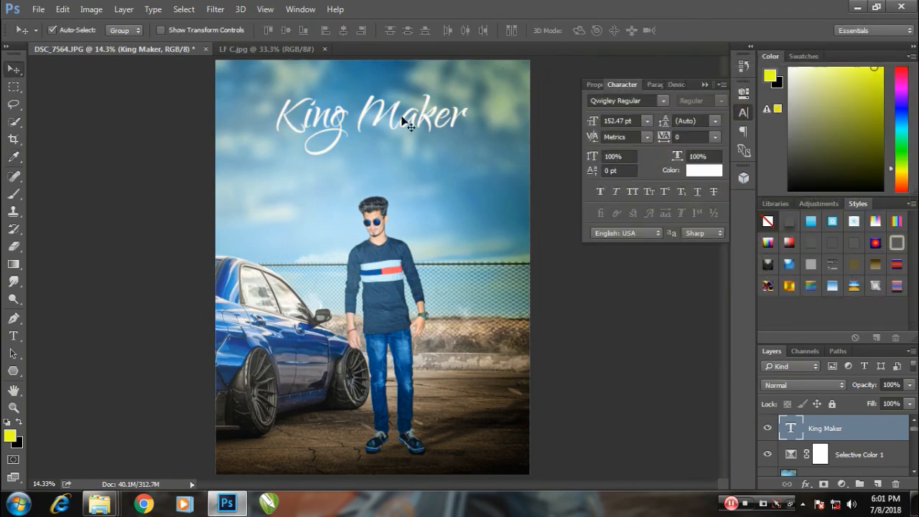
drag(423, 122, 426, 117)
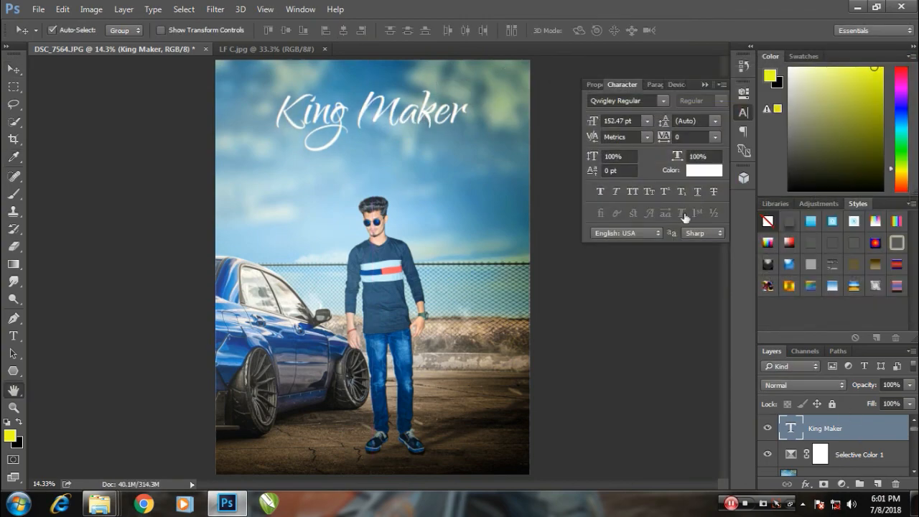
Add a Drop Shadow to the title with 12% opacity, 87° angle, 43 px distance and 7 px size.
double_click(858, 433)
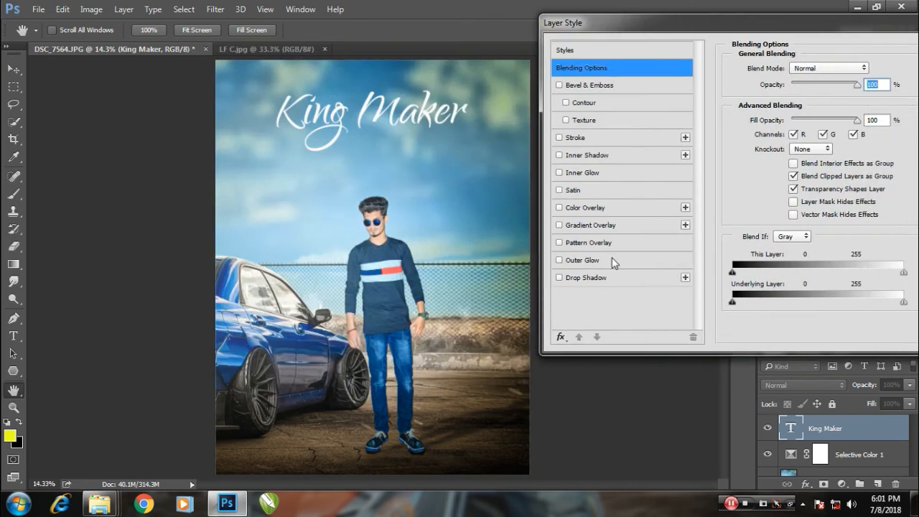
click(606, 278)
drag(377, 134, 383, 134)
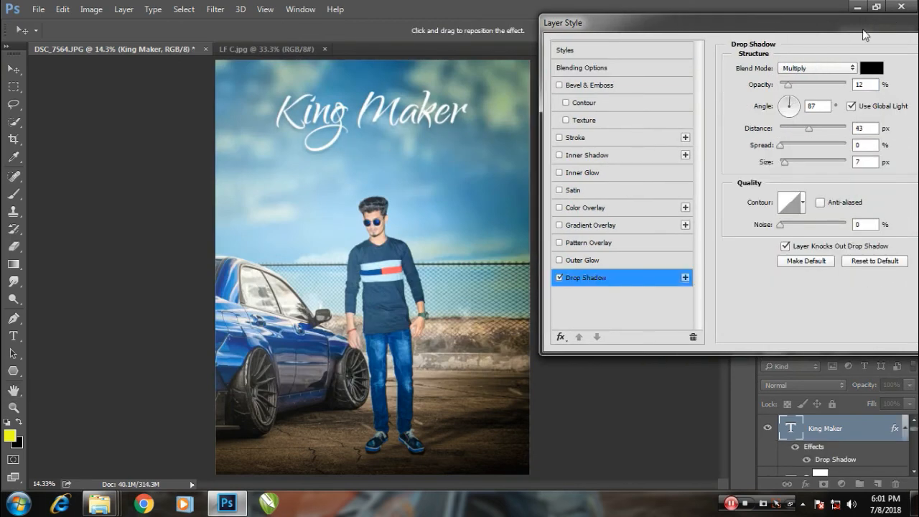
drag(864, 34, 690, 24)
click(854, 55)
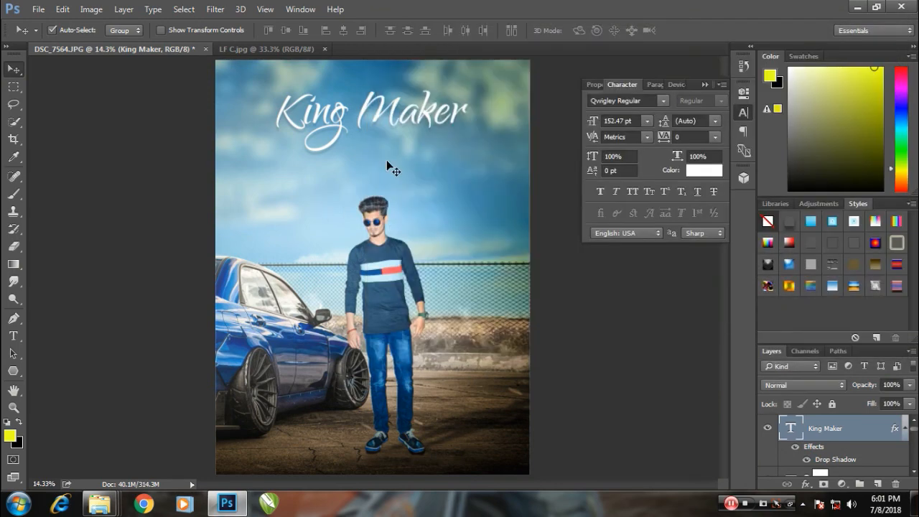
Duplicate the title just below itself and replace the copy's text with "Design By" followed by the designer's full name.
drag(367, 109, 370, 155)
double_click(371, 156)
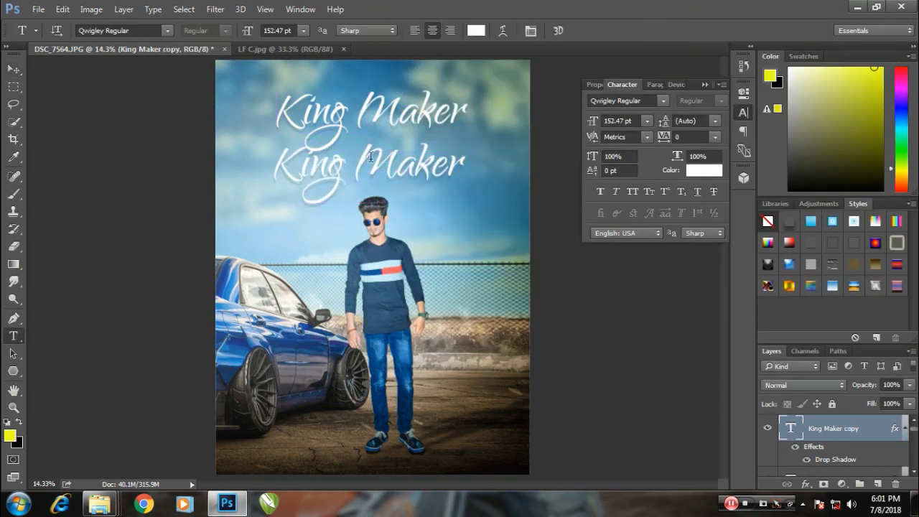
text(Design)
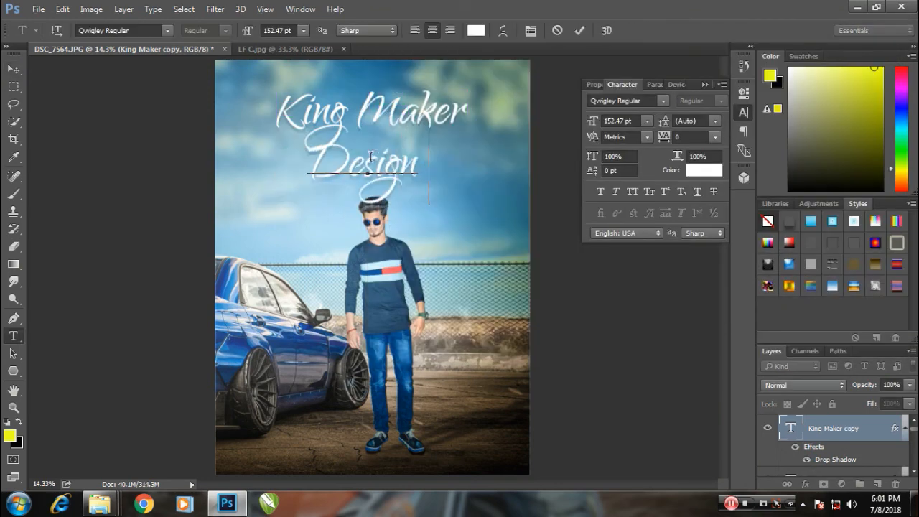
text( By Arb)
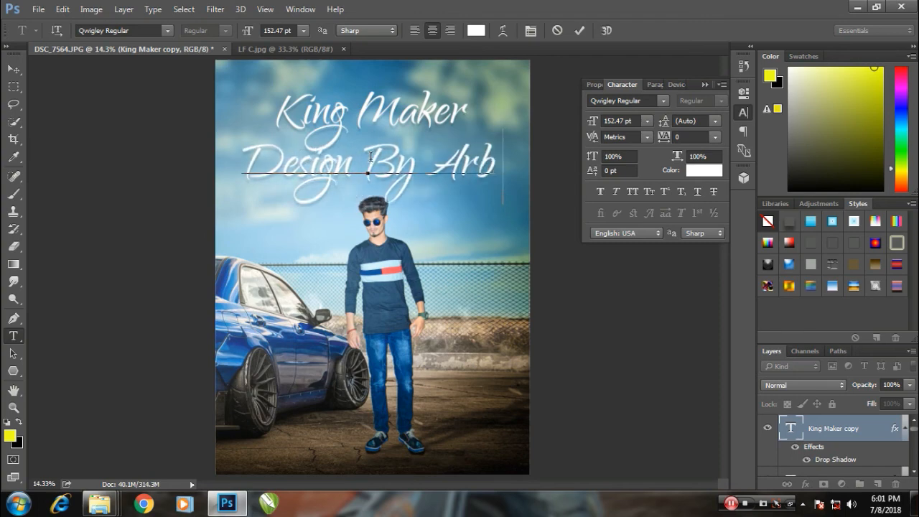
text(az Kha)
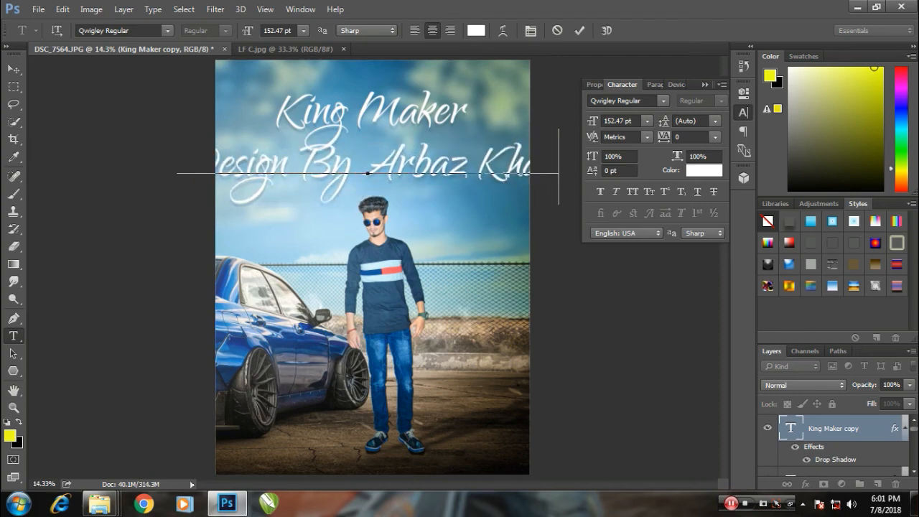
click(14, 69)
Scale the design credit line down to about 44 pt and place it directly beneath the word "Maker".
key(ctrl+t)
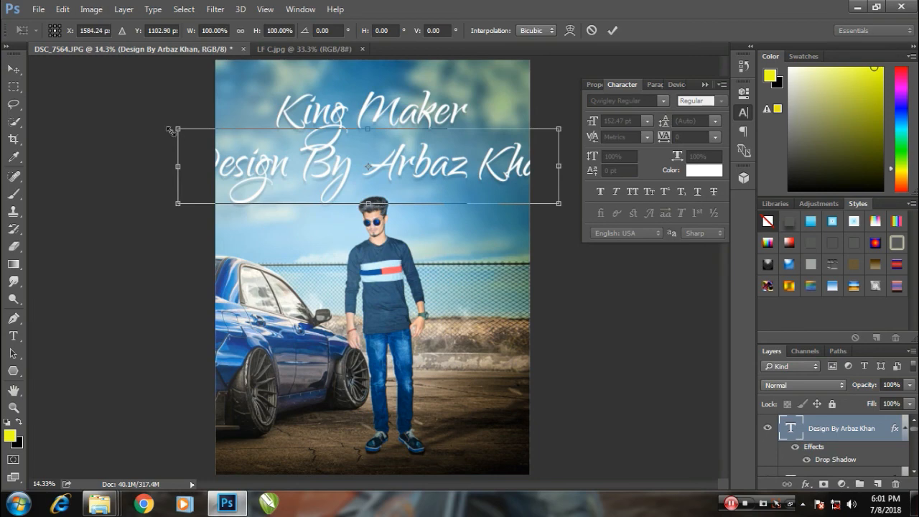
drag(177, 129, 309, 155)
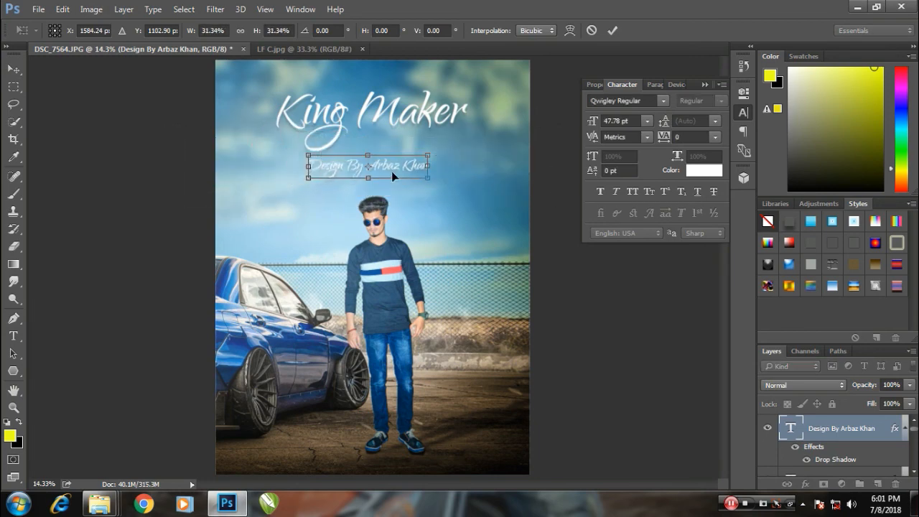
drag(391, 170, 506, 145)
key(Return)
key(ctrl+t)
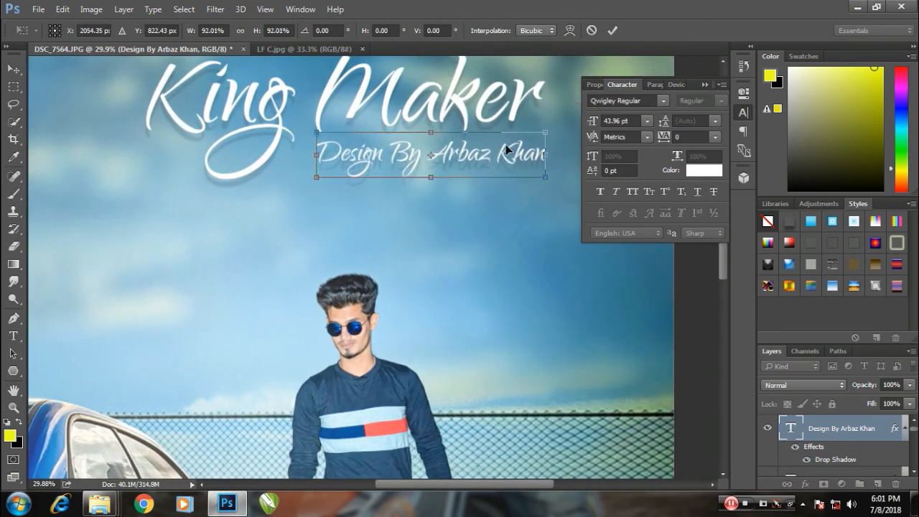
key(Return)
key(ctrl+0)
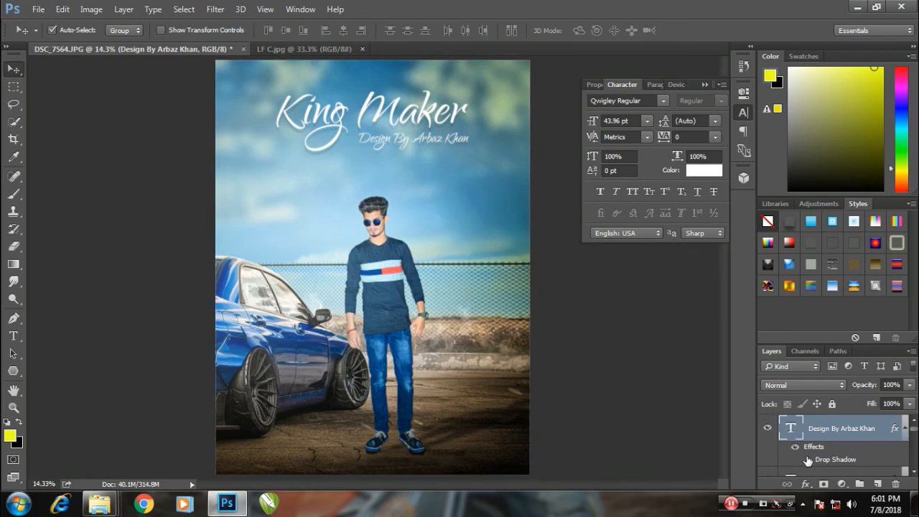
Recolor the design credit line bright yellow (#fff600) and close the Character settings.
double_click(790, 428)
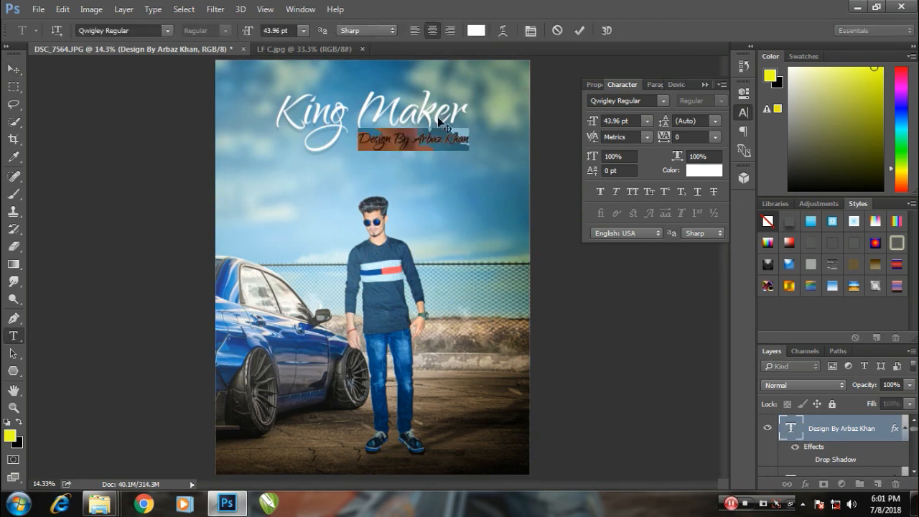
click(698, 173)
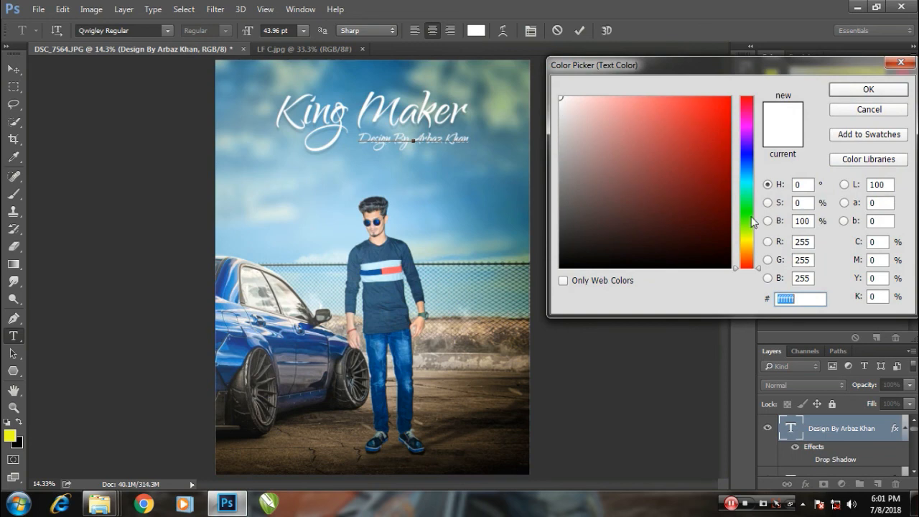
click(749, 245)
click(730, 98)
click(868, 89)
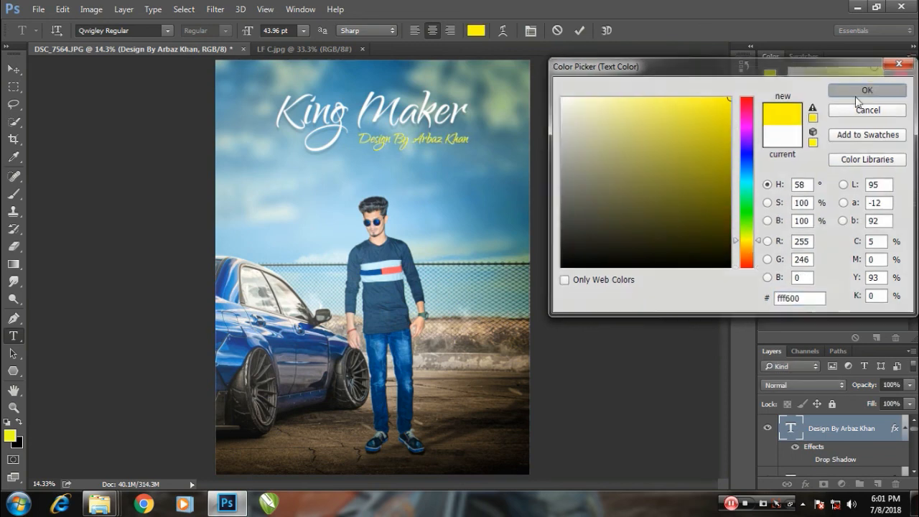
click(13, 69)
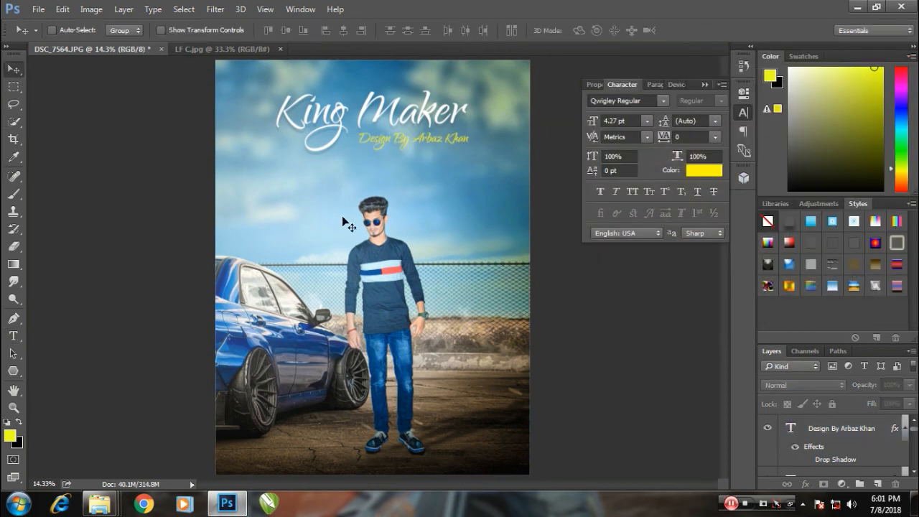
click(704, 84)
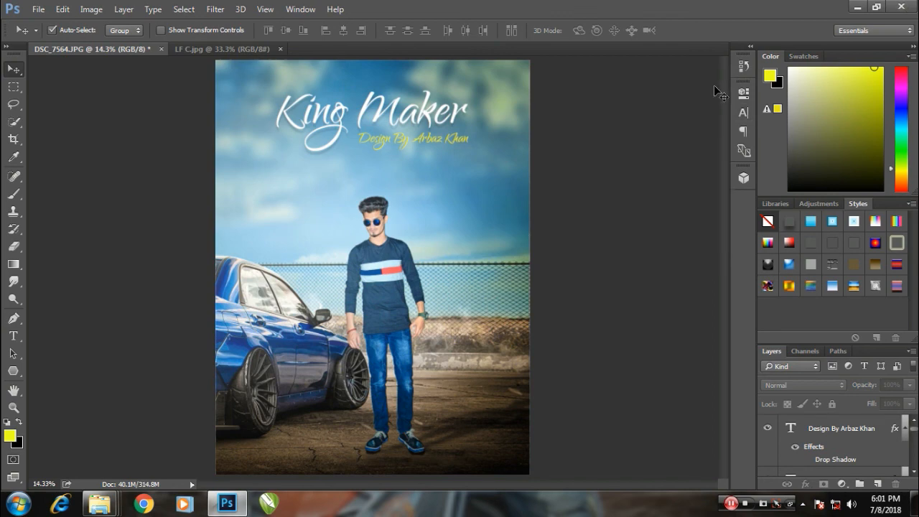
click(744, 505)
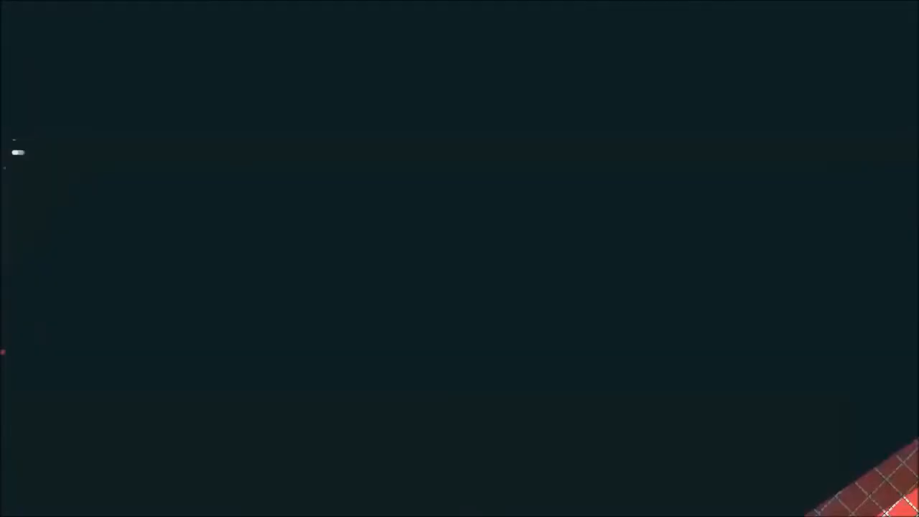